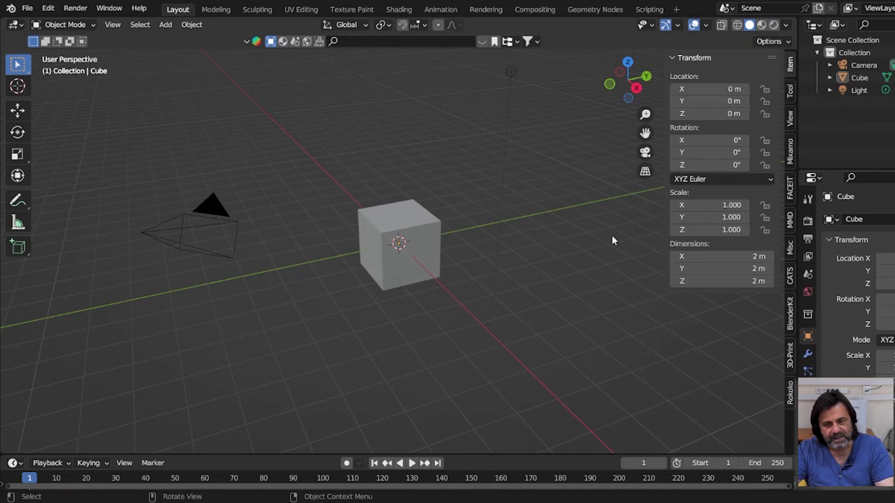
Step: Switch the default cube into Edit Mode and bring up the Edit menu
key(Tab)
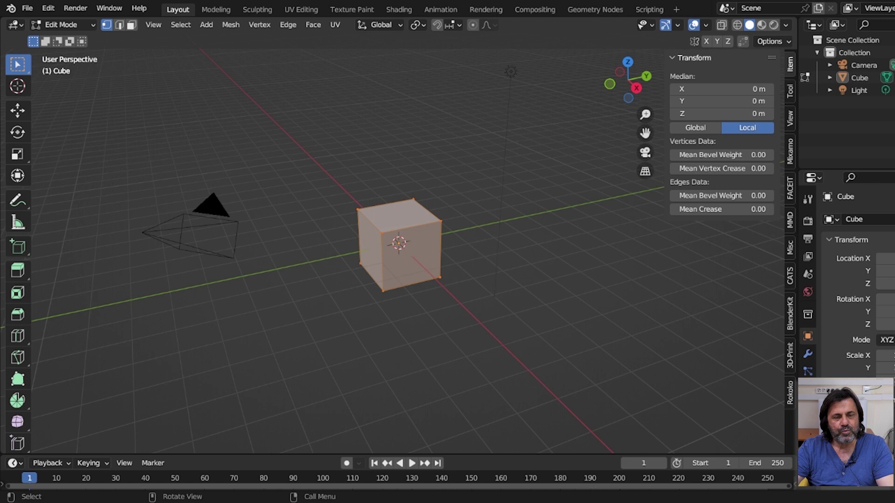
click(47, 9)
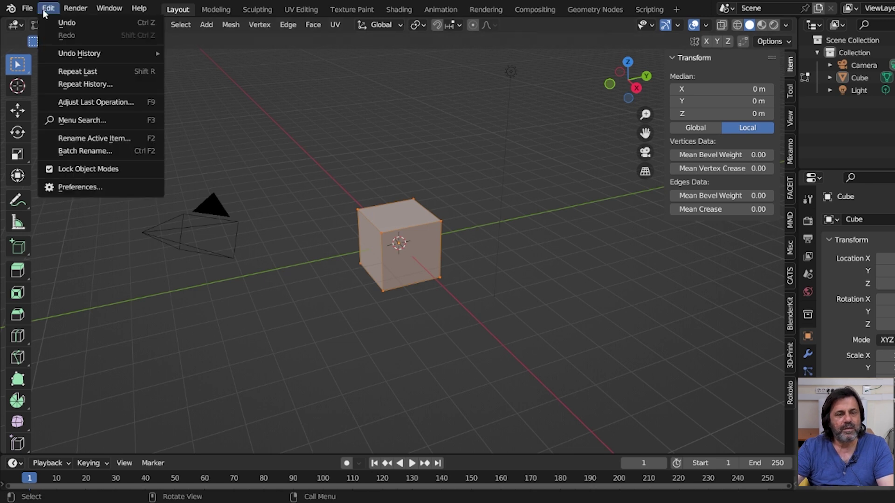
Step: From Preferences, expand the Rokoko Studio Live Retargeting section showing Source and Target fields
click(87, 187)
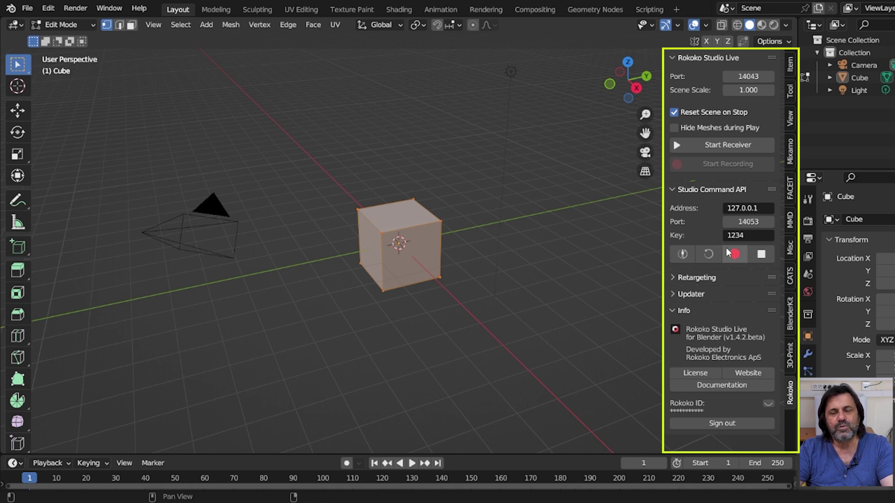
click(691, 277)
scroll(586, 304, down, 3)
scroll(654, 326, up, 2)
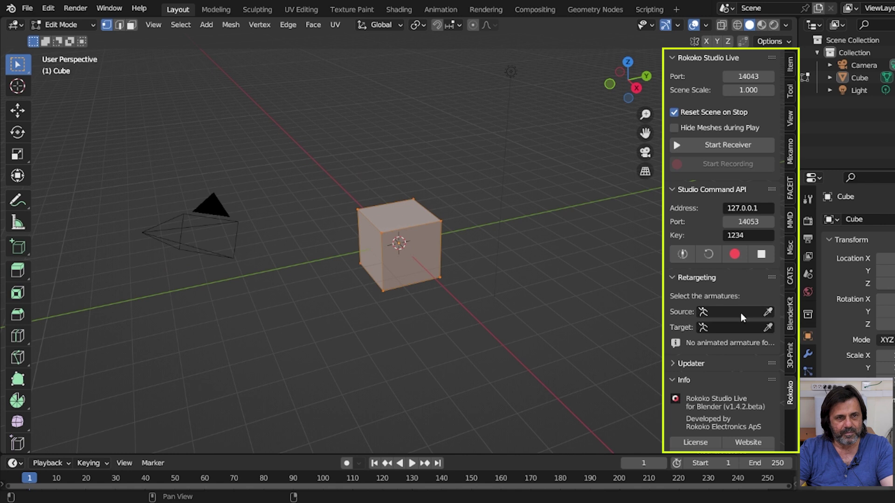
mouse_move(734, 312)
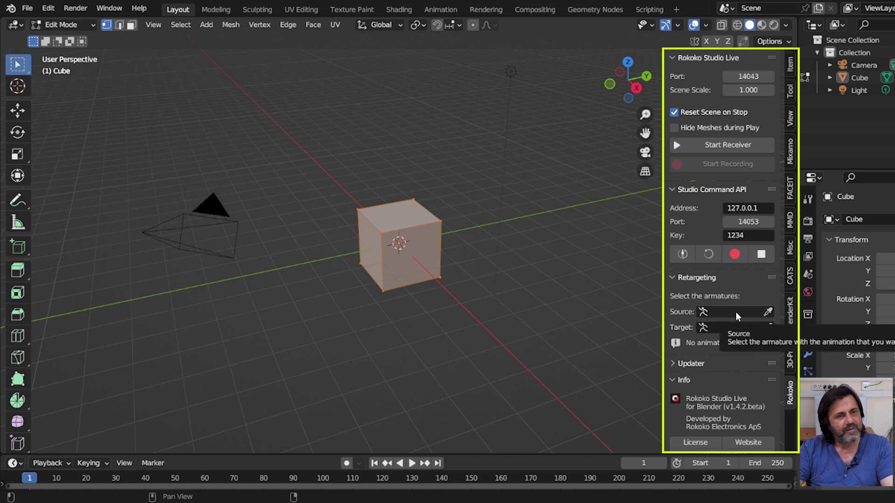
click(415, 255)
Step: Box-select the cube and delete its faces twice until it disappears
drag(345, 174, 461, 296)
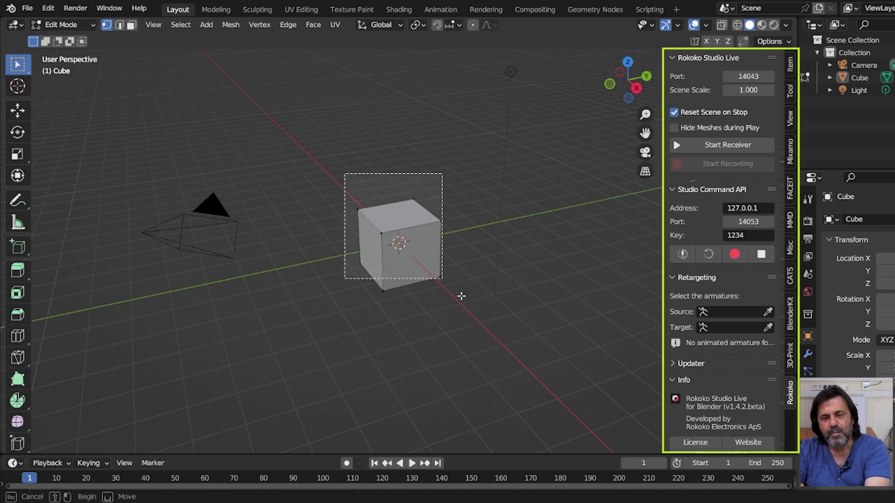
key(x)
click(453, 333)
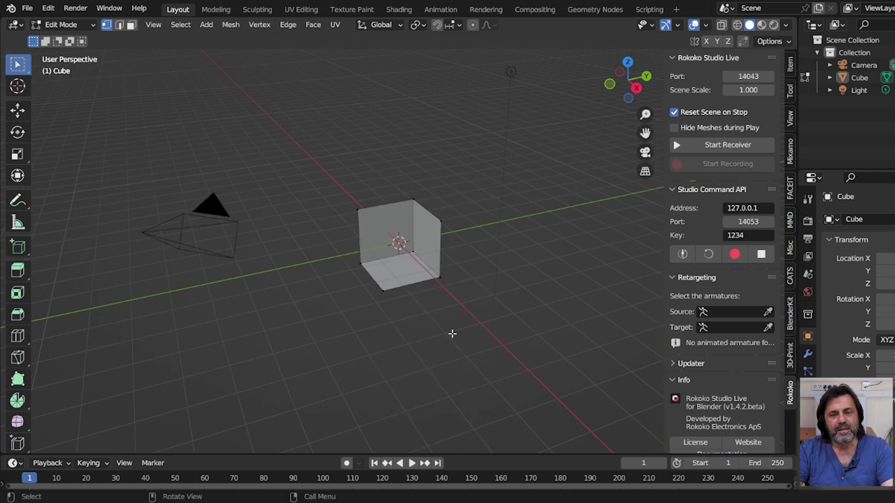
drag(306, 159, 473, 329)
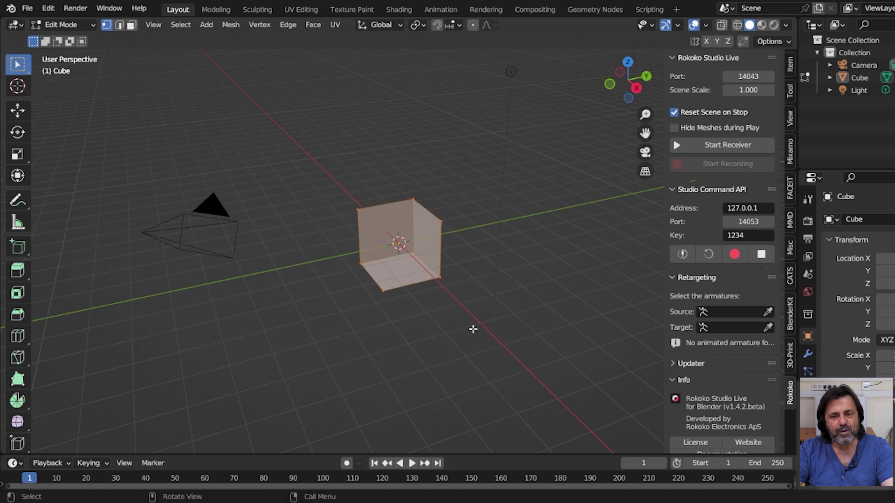
key(x)
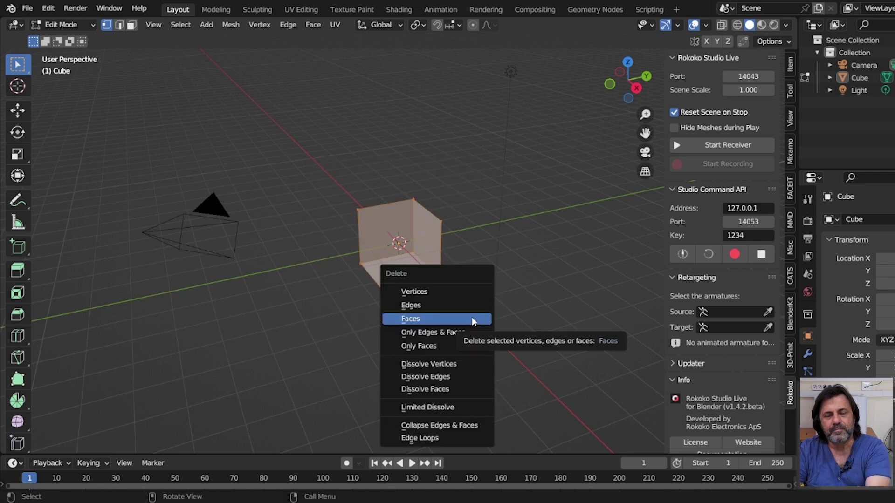
click(473, 320)
Step: Return to Object Mode in front orthographic view and bring up the File menu
click(67, 26)
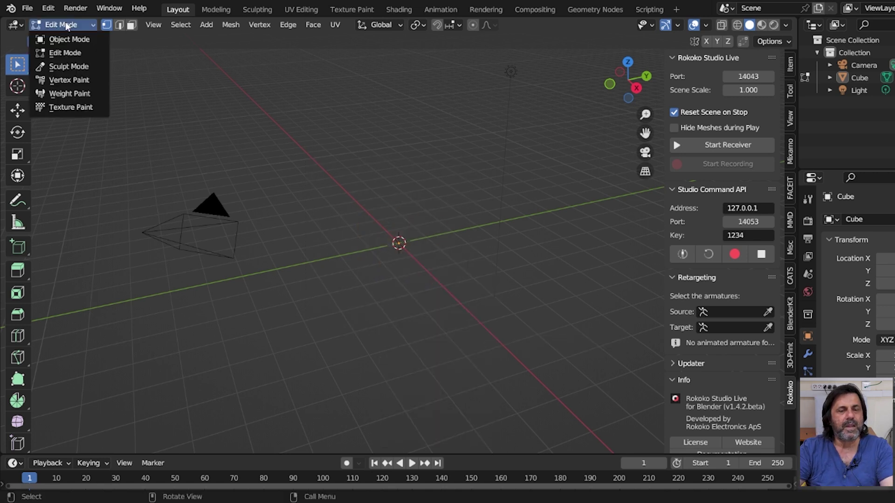
click(70, 39)
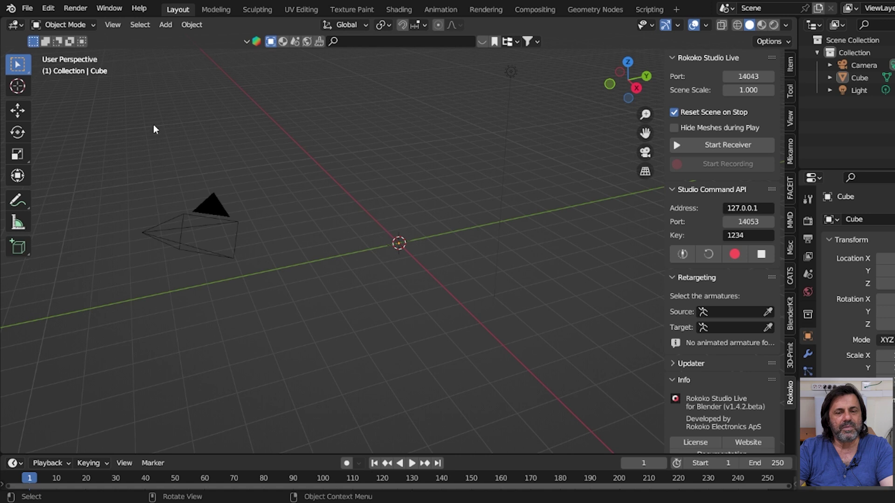
key(KP_1)
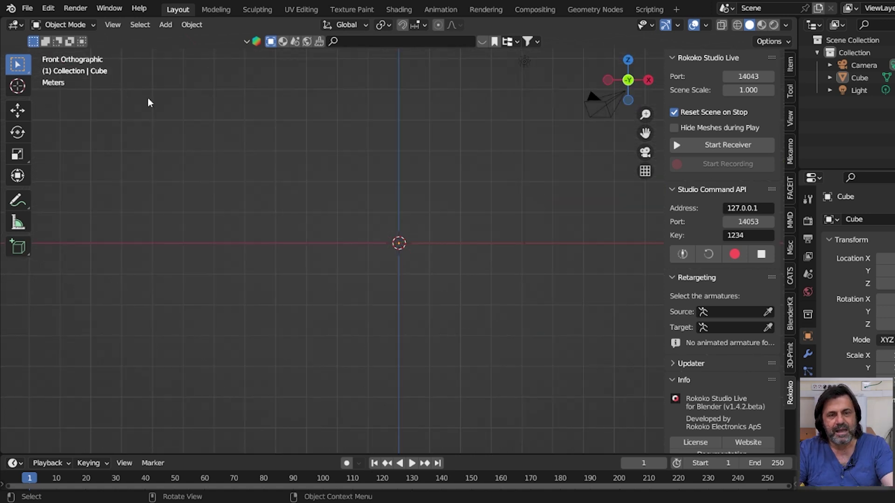
scroll(308, 241, down, 3)
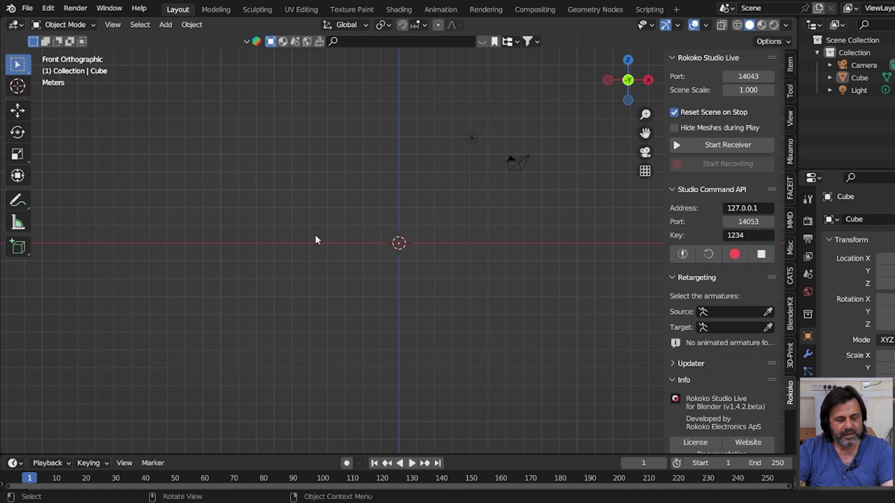
mouse_move(321, 206)
shift+middle_down()
mouse_move(290, 305)
mouse_move(275, 313)
shift+middle_up()
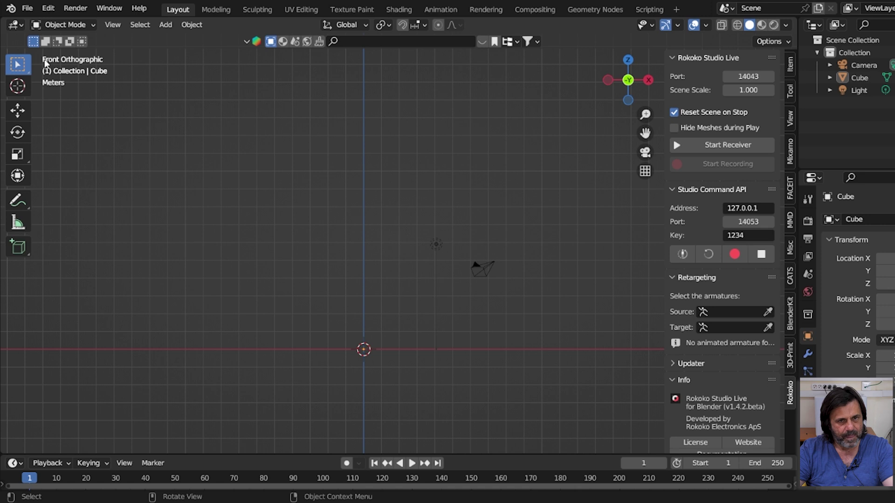
click(27, 8)
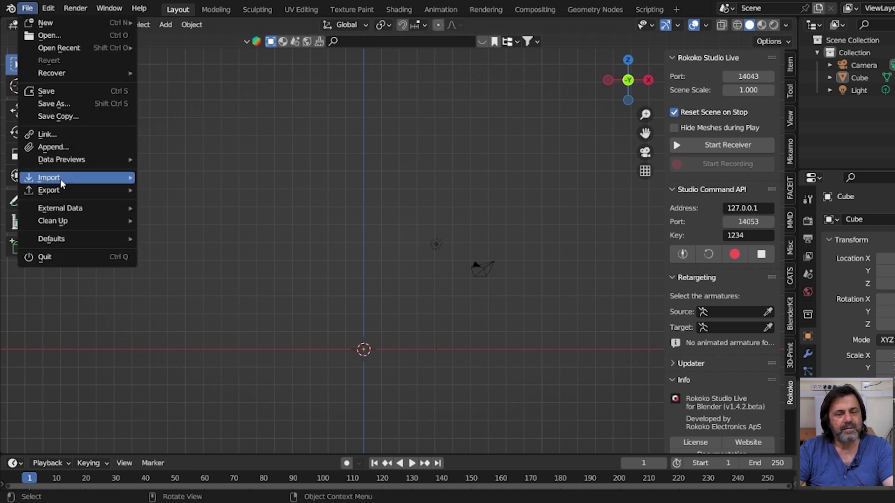
mouse_move(49, 178)
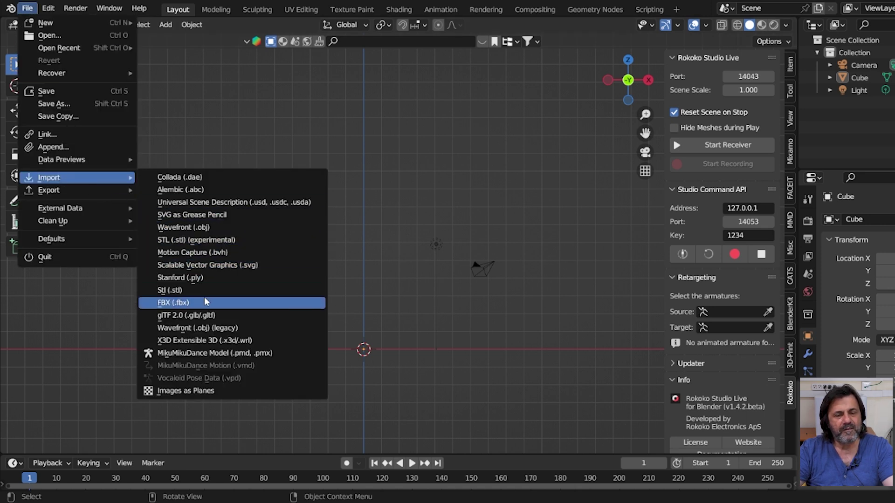
Step: Import the Mixamo animation FBX, adding the mixamorig:Reference armature to the scene
click(205, 302)
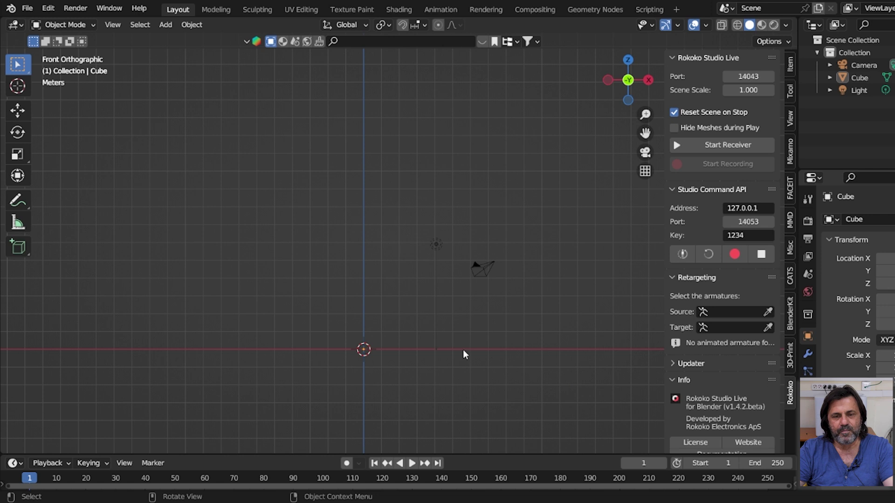
scroll(437, 358, up, 3)
Step: Enlarge the timeline, play and stop the Mixamo animation, then scrub back to frame 0
scroll(435, 358, up, 4)
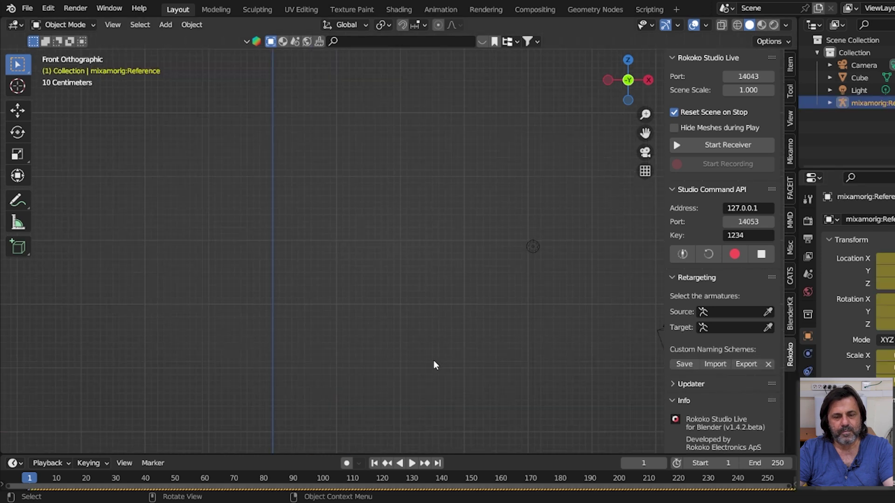
mouse_move(417, 368)
shift+middle_down()
mouse_move(362, 241)
mouse_move(341, 53)
mouse_move(297, 191)
mouse_move(313, 211)
mouse_move(464, 168)
mouse_move(344, 229)
shift+middle_up()
scroll(344, 230, down, 2)
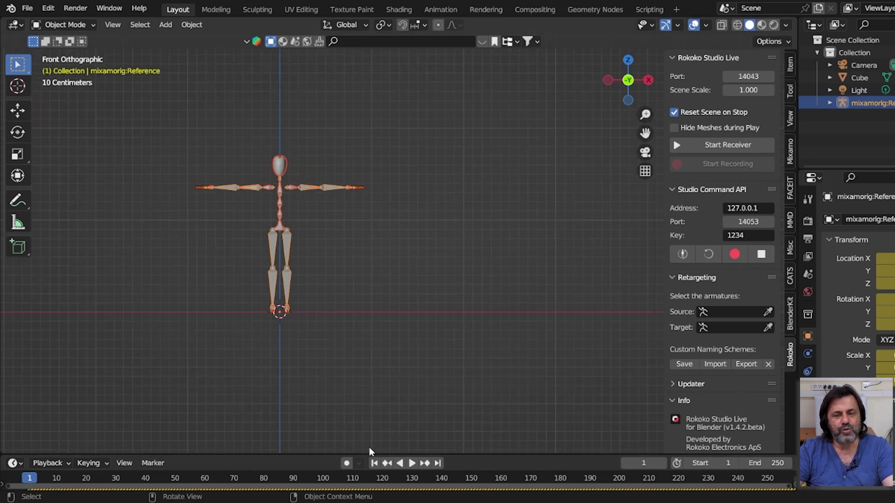
drag(369, 452, 369, 398)
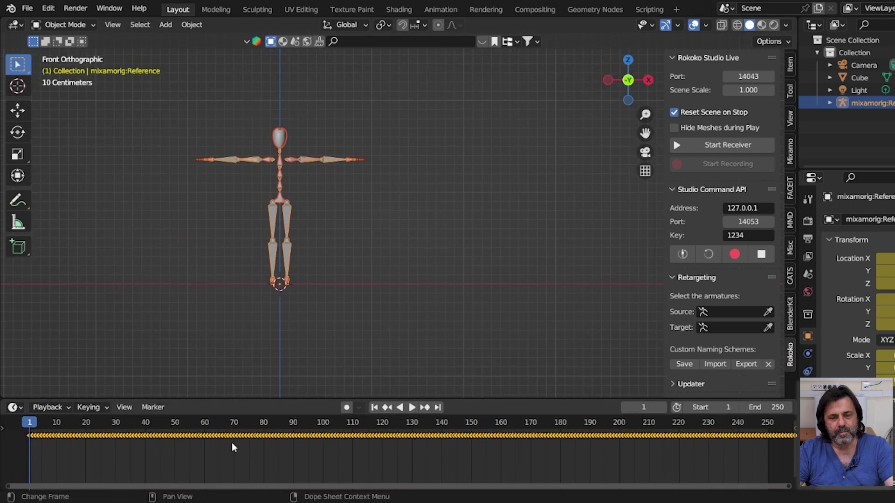
key(space)
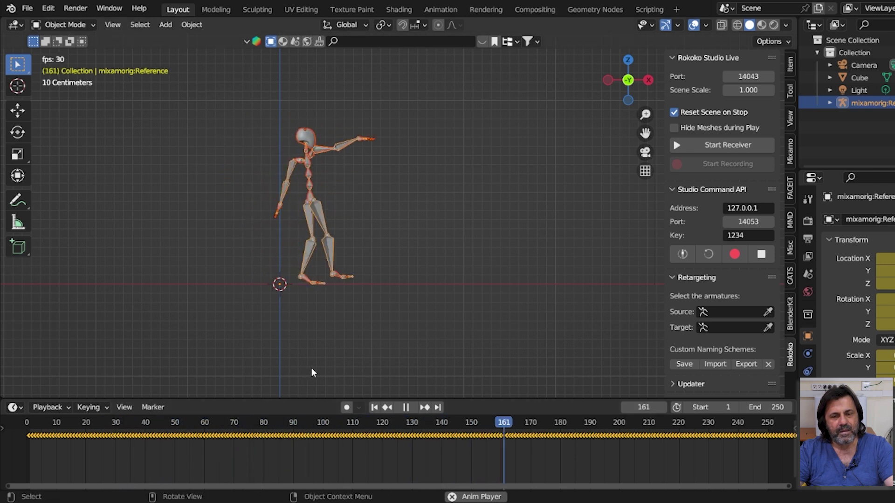
key(space)
drag(570, 425, 27, 431)
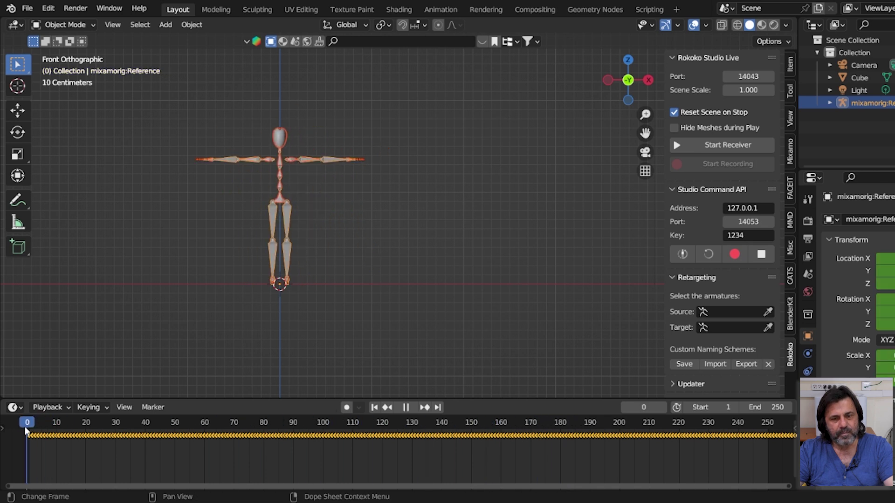
scroll(322, 317, down, 3)
shift+middle_drag(365, 299, 247, 291)
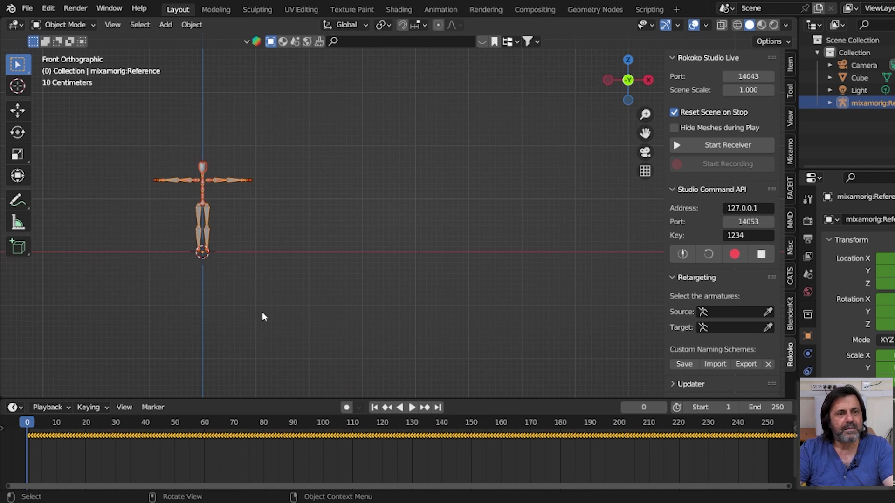
Step: Deselect the armature and frame the whole Mixamo skeleton, head included, in front orthographic view
click(280, 306)
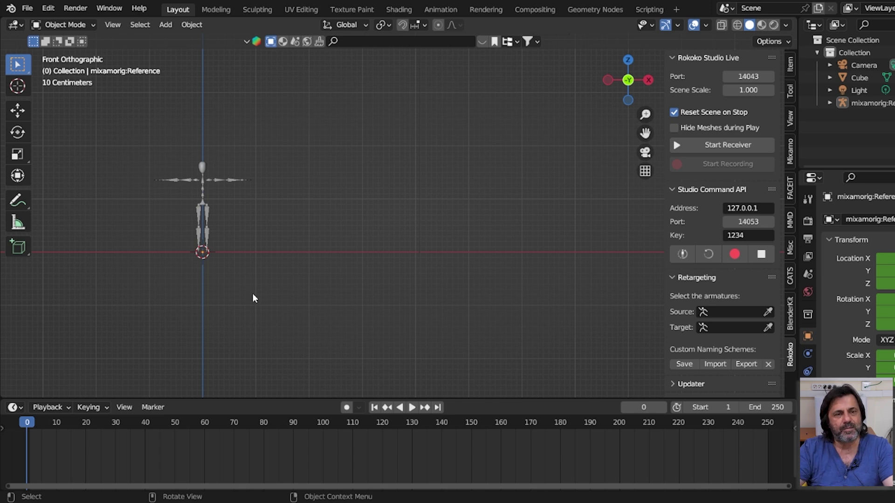
scroll(228, 280, up, 5)
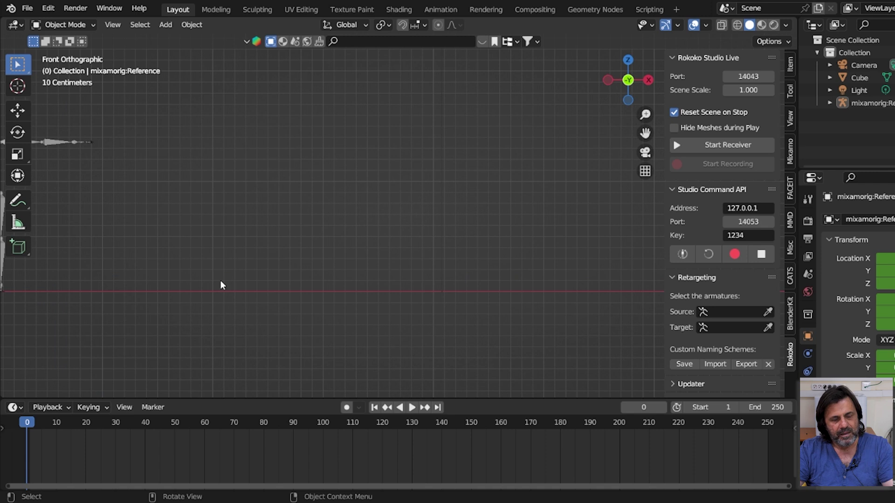
shift+middle_drag(192, 278, 419, 323)
scroll(314, 302, up, 2)
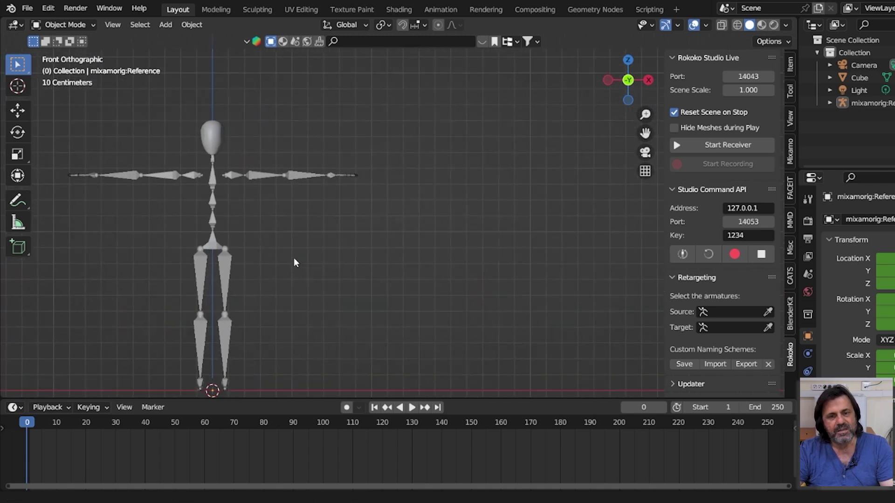
shift+middle_drag(293, 258, 312, 212)
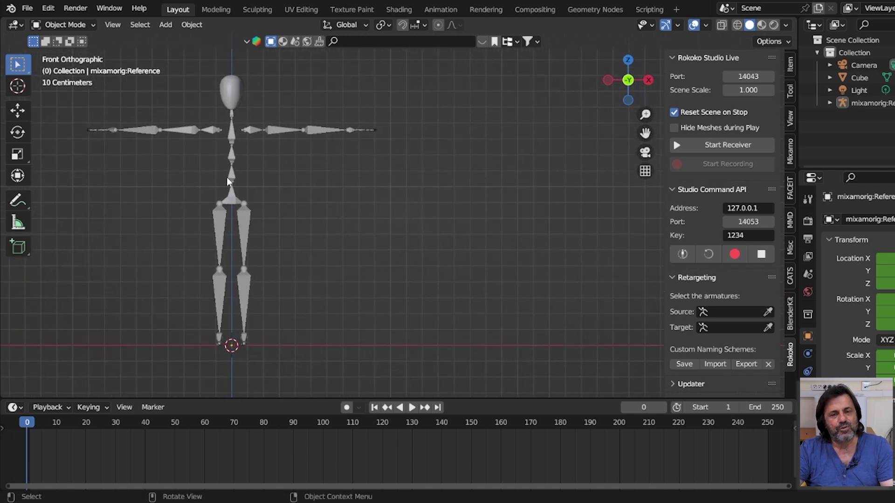
scroll(250, 200, up, 2)
scroll(220, 226, up, 2)
scroll(400, 306, down, 3)
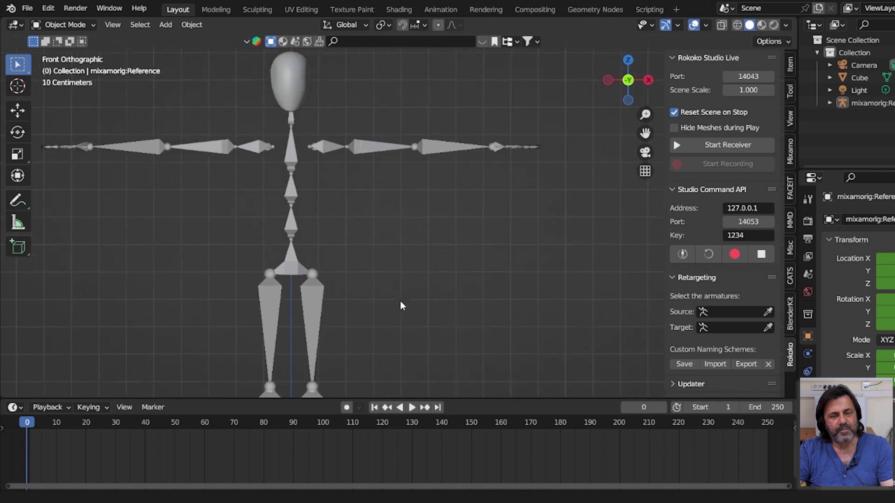
scroll(311, 293, up, 4)
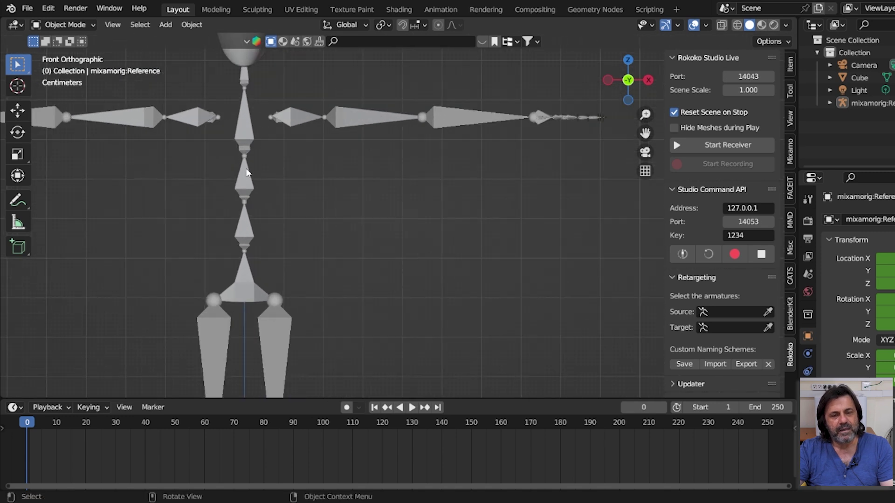
scroll(281, 346, down, 3)
scroll(326, 239, up, 3)
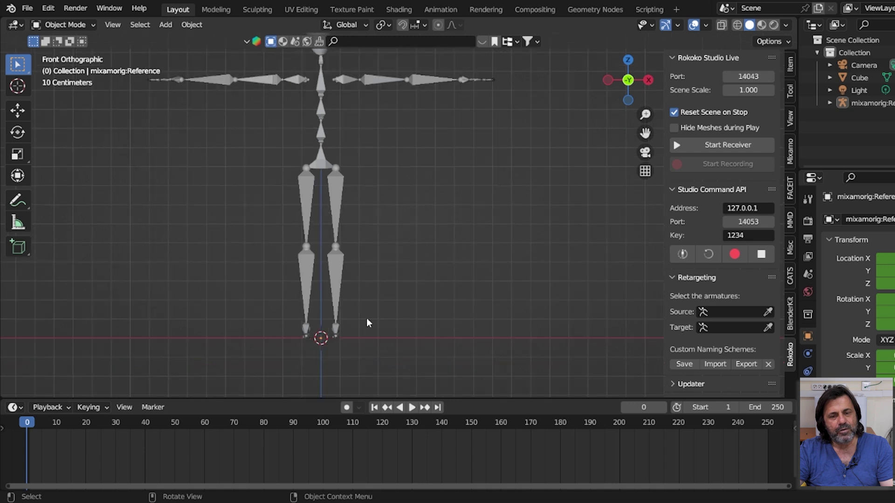
middle_drag(321, 325, 347, 312)
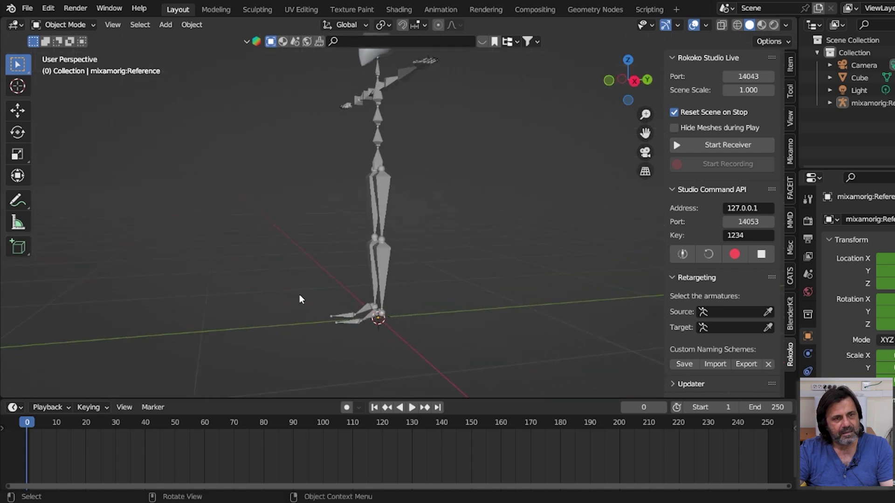
key(KP_1)
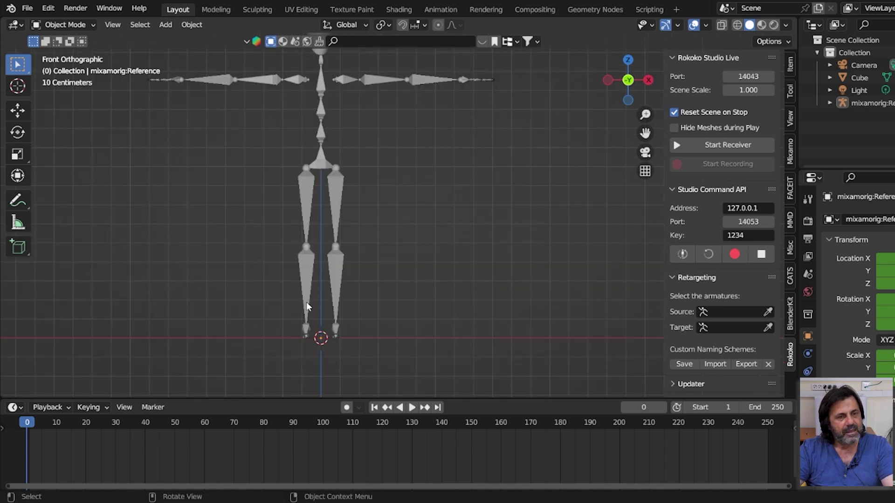
scroll(316, 296, down, 3)
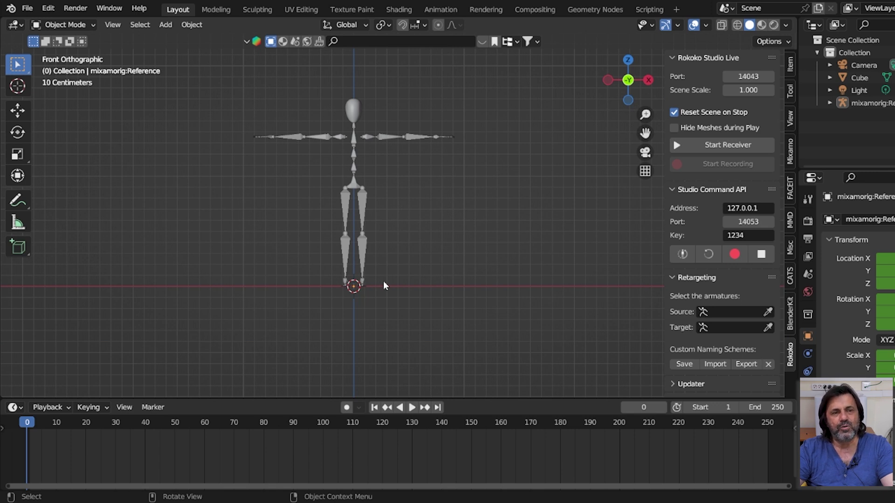
Step: Import the suited character's FBX file as a new Armature with its mesh
click(26, 5)
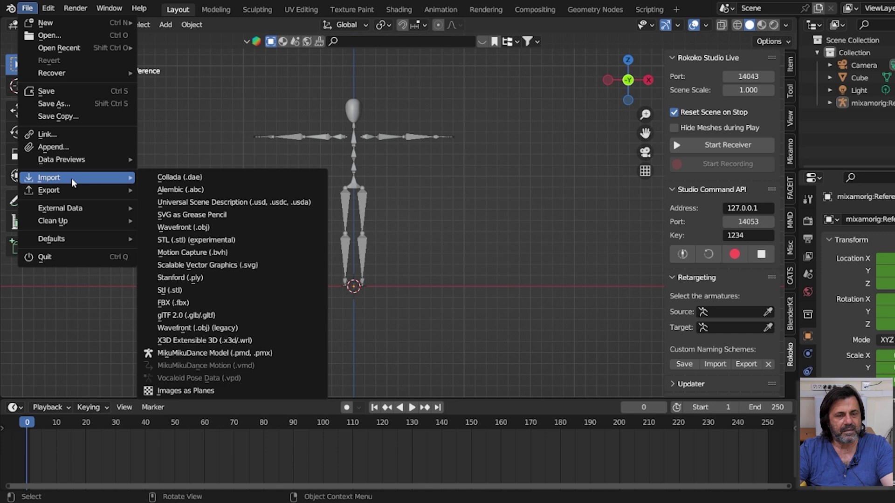
click(192, 303)
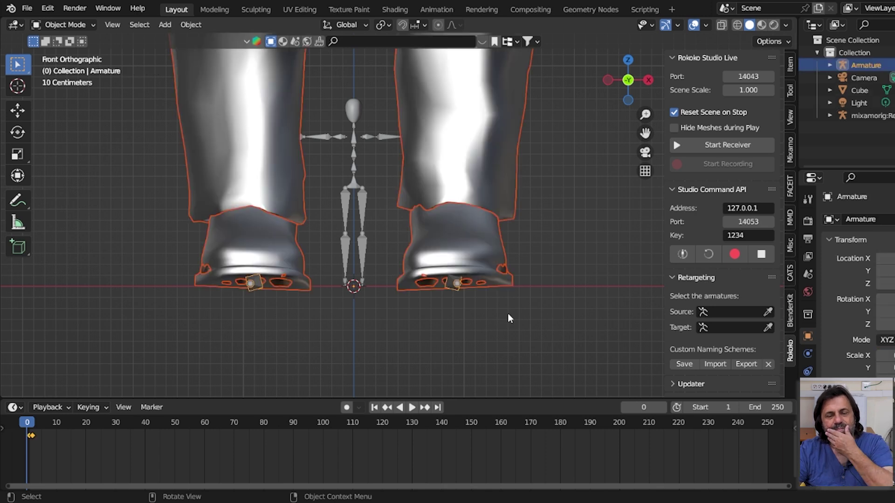
Step: Scale the suited character Armature down to about 0.136 and frame it in the view
key(Home)
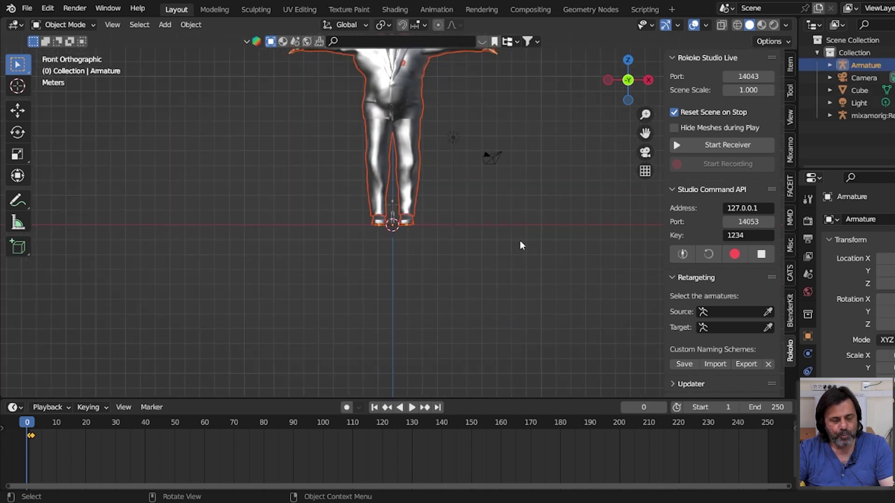
shift+middle_drag(521, 245, 444, 313)
scroll(406, 304, up, 3)
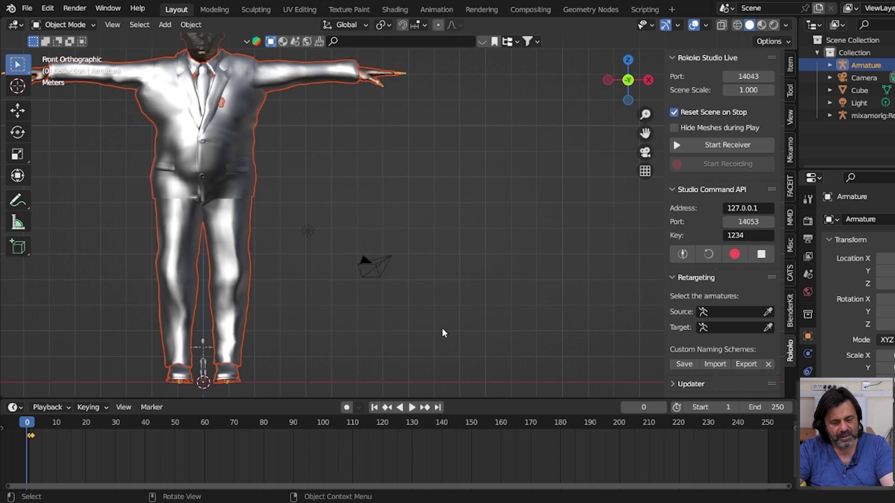
key(s)
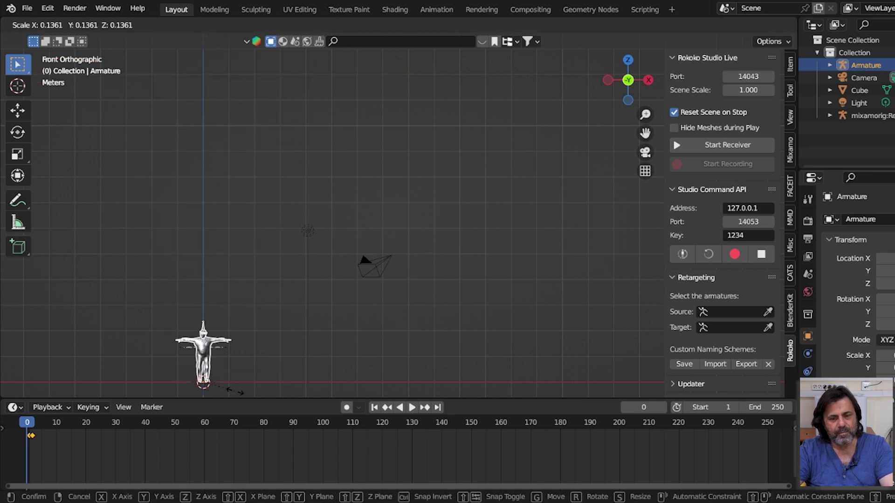
click(229, 393)
scroll(269, 331, up, 3)
shift+middle_drag(236, 340, 349, 189)
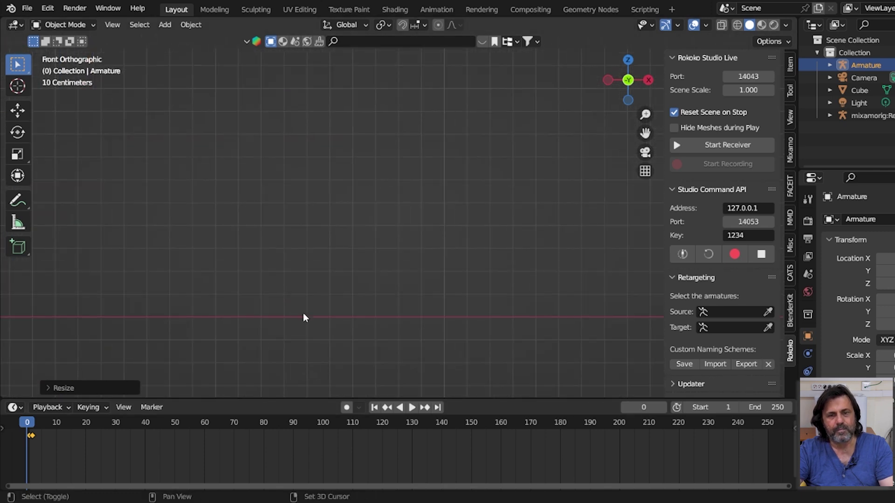
scroll(314, 286, up, 3)
scroll(398, 307, up, 2)
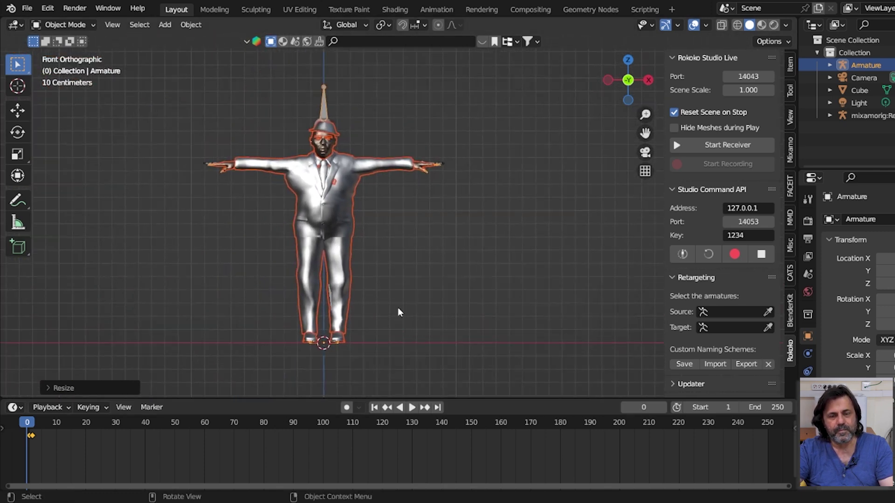
scroll(398, 304, up, 2)
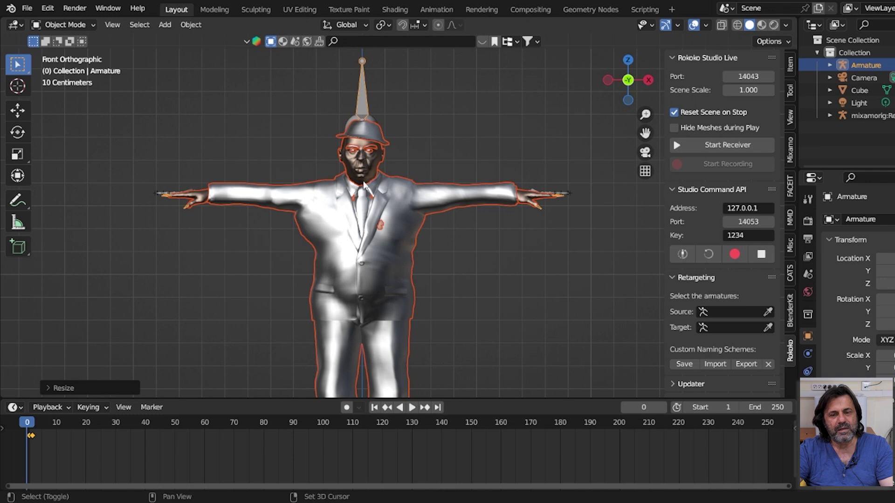
scroll(449, 314, down, 2)
shift+middle_drag(449, 313, 428, 282)
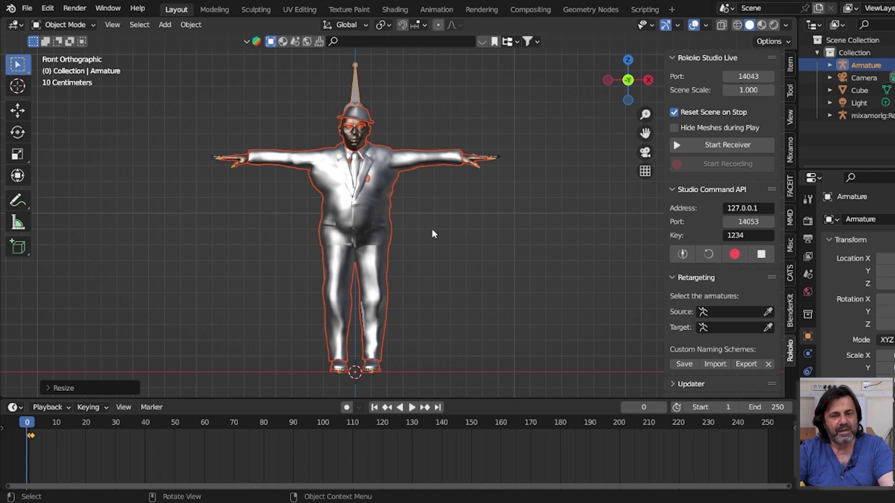
Step: Move the suited character right of the Mixamo skeleton and frame both rigs
key(g)
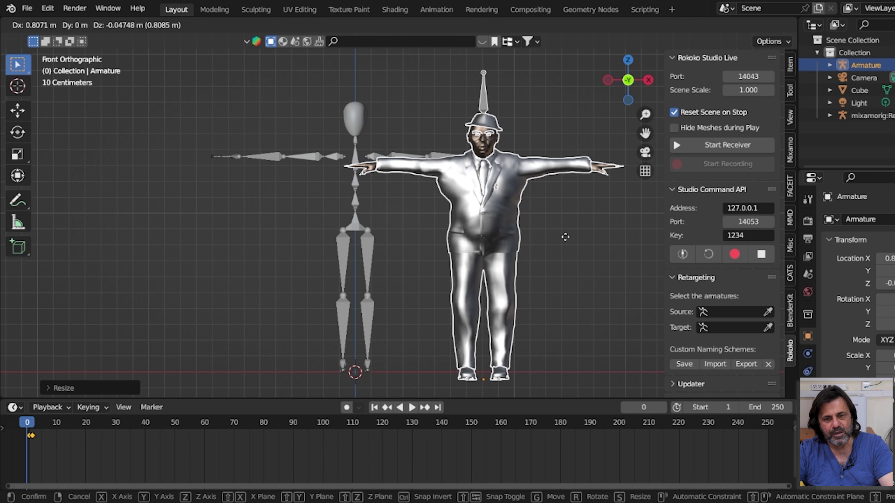
click(606, 237)
scroll(609, 237, down, 2)
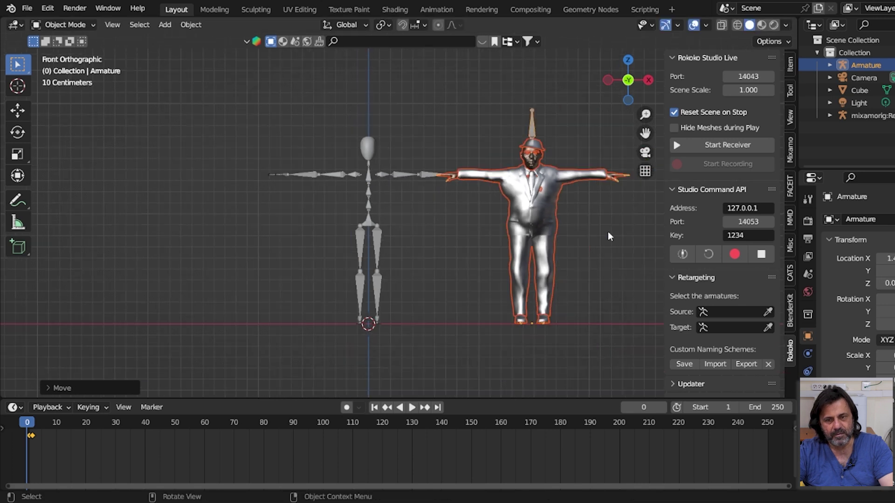
key(g)
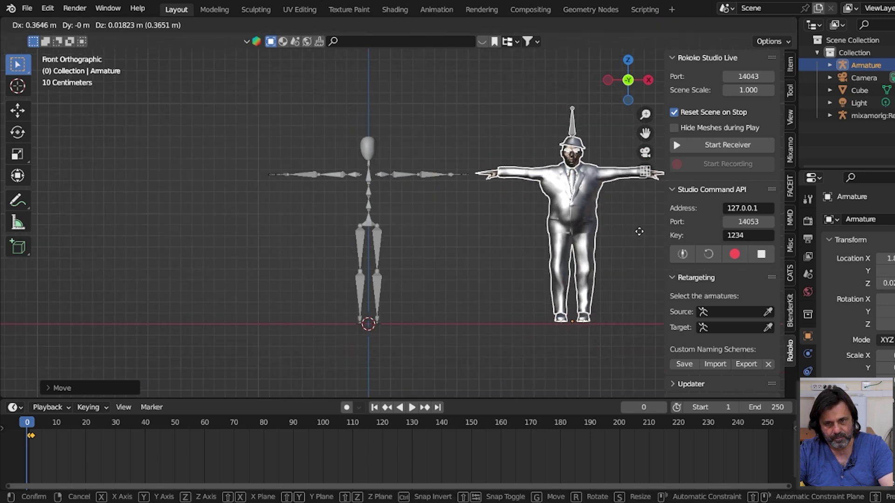
click(639, 232)
mouse_move(546, 216)
shift+middle_down()
mouse_move(325, 219)
mouse_move(416, 205)
shift+middle_up()
scroll(325, 219, up, 2)
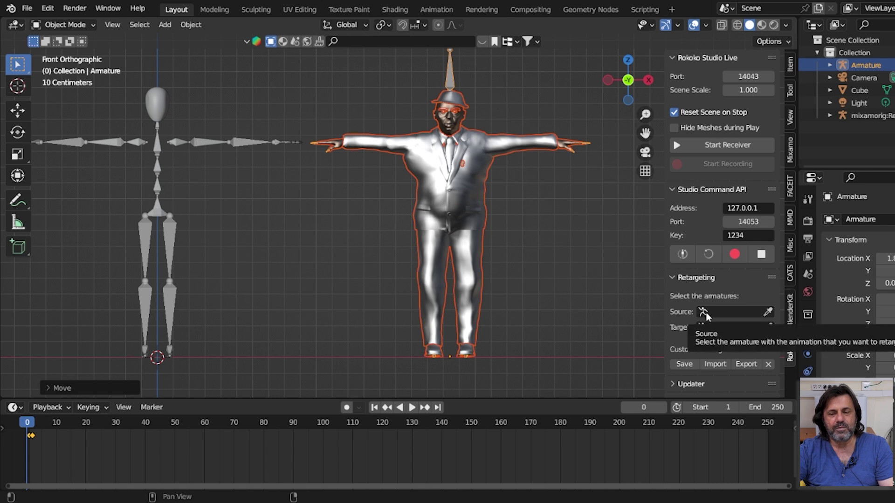
Step: In the Rokoko Retargeting panel, choose mixamorig:Reference as Source and Armature as Target
click(734, 311)
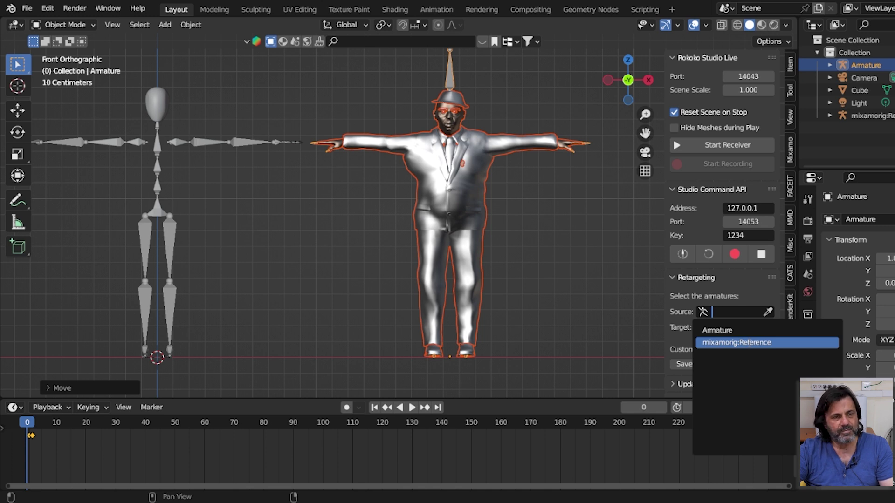
click(750, 345)
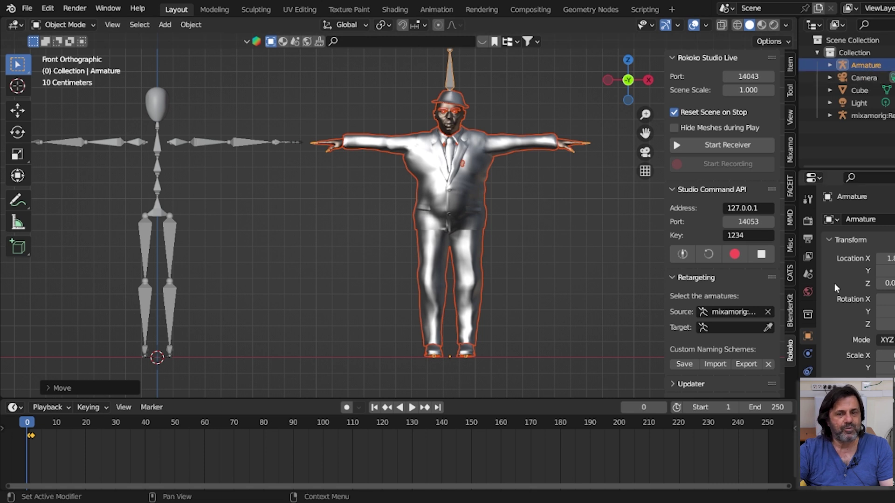
click(709, 327)
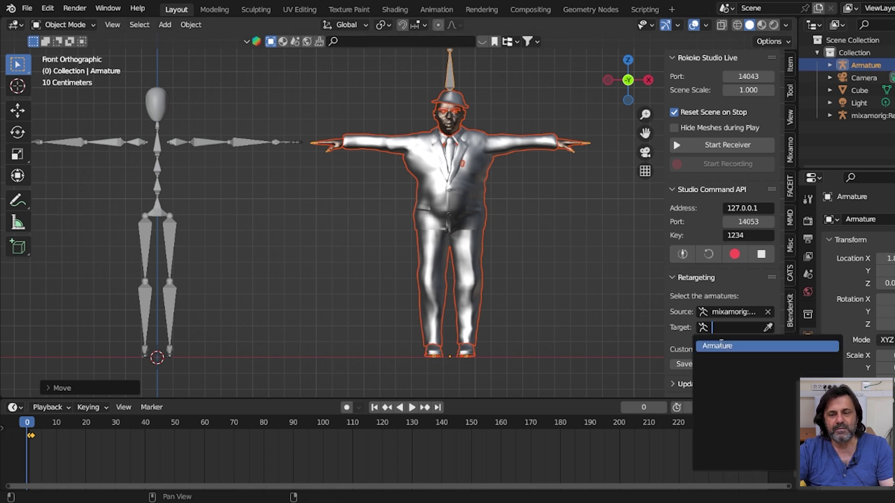
click(721, 346)
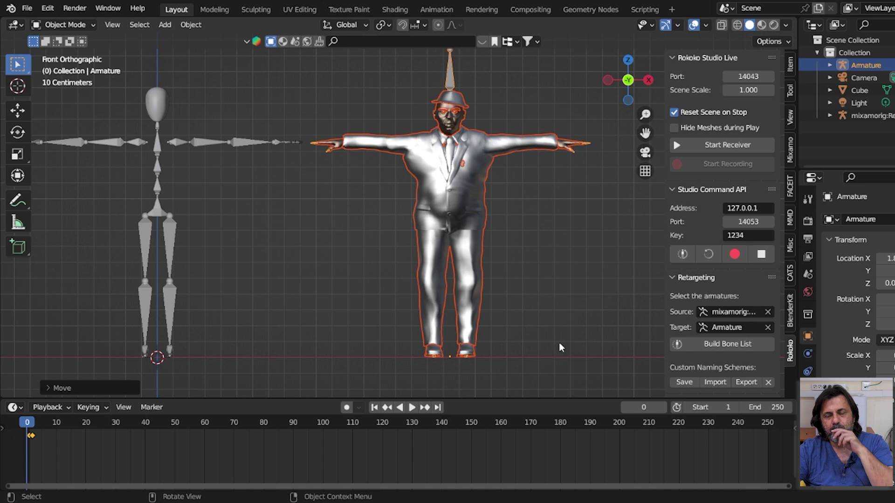
Step: Build the bone list pairing mixamorig source bones with the character's Armature bones, and widen the sidebar
click(716, 349)
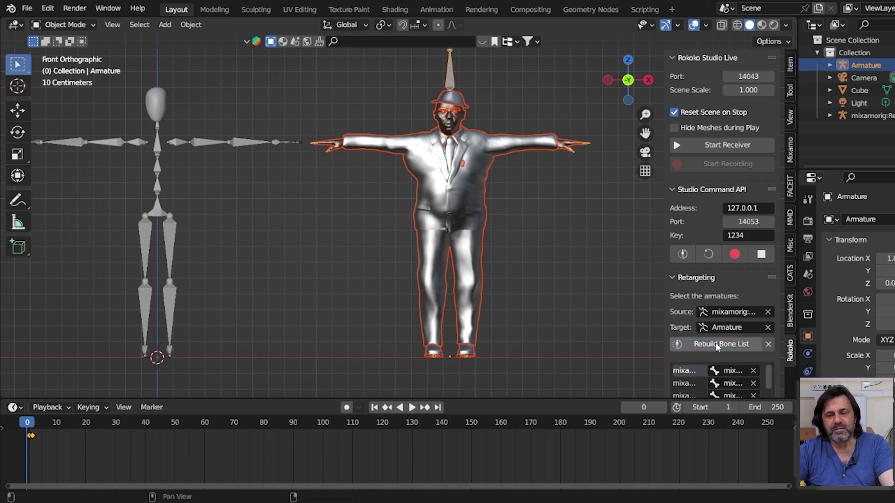
scroll(741, 341, down, 2)
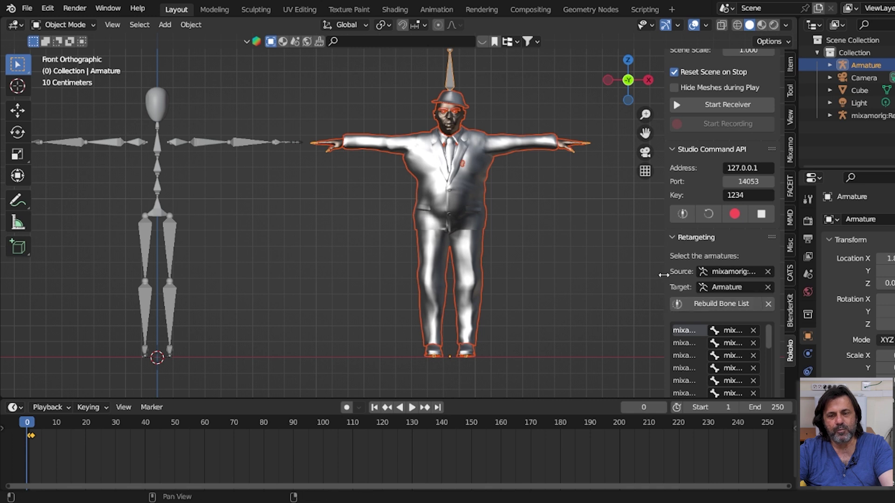
drag(664, 275, 594, 277)
scroll(630, 295, down, 3)
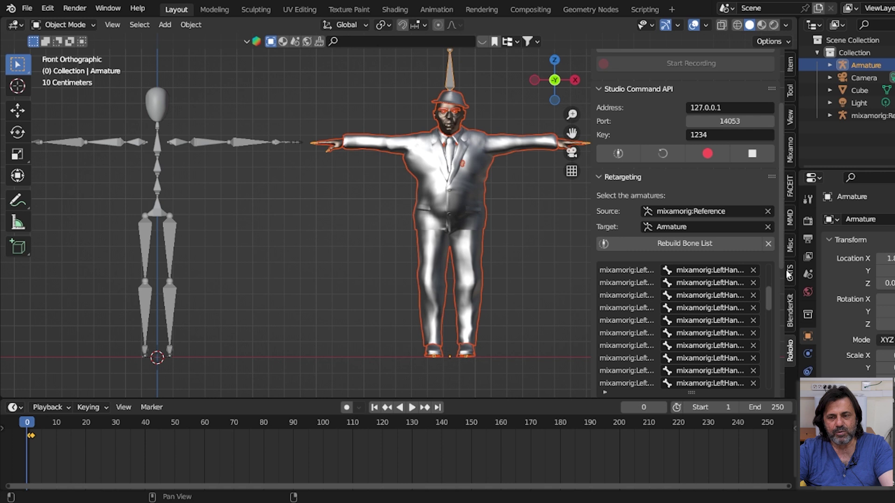
scroll(784, 274, down, 1)
scroll(781, 273, down, 4)
scroll(745, 280, down, 1)
Step: Enlarge the bone mapping list and scroll through all the mixamorig-to-character bone pairs
click(650, 295)
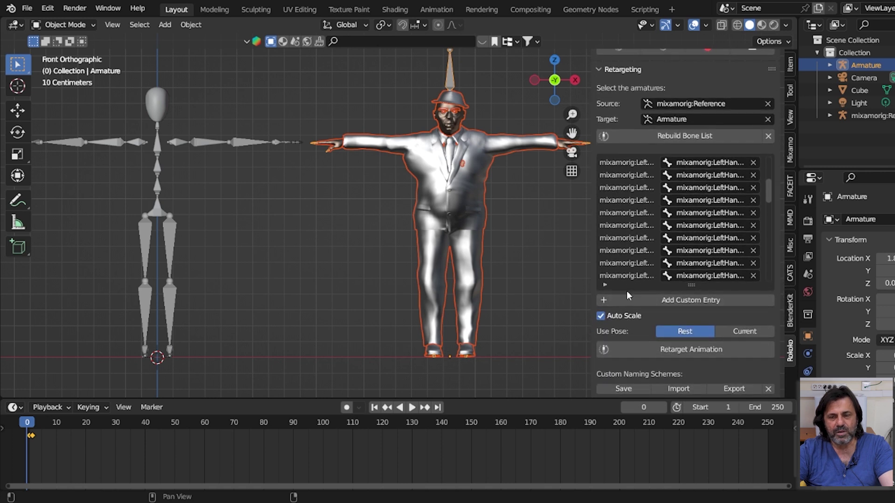
drag(625, 285, 614, 367)
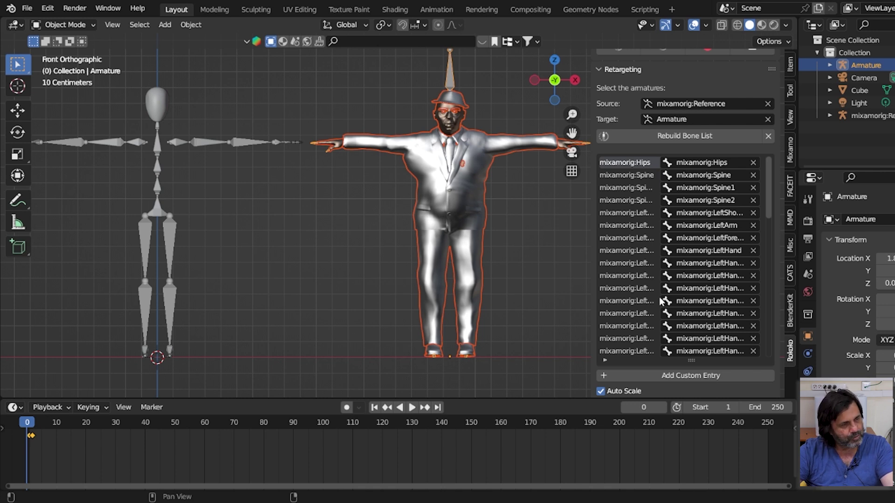
scroll(685, 286, down, 2)
scroll(688, 285, up, 2)
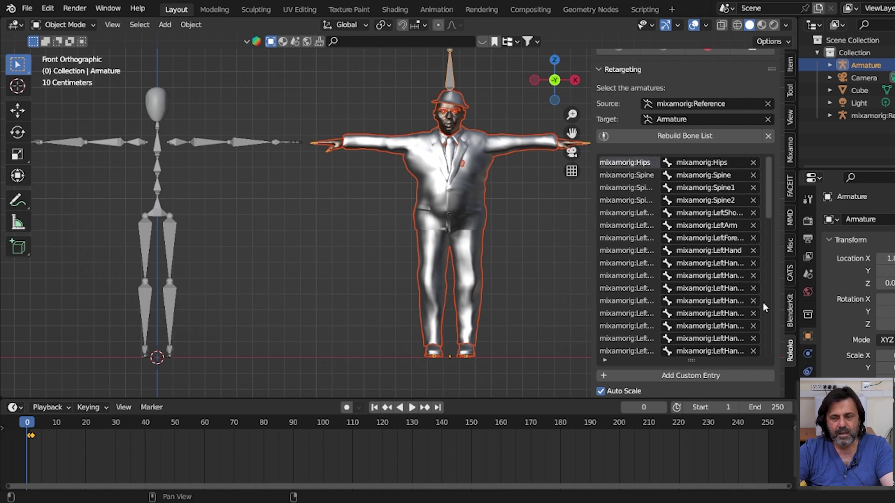
scroll(775, 213, down, 2)
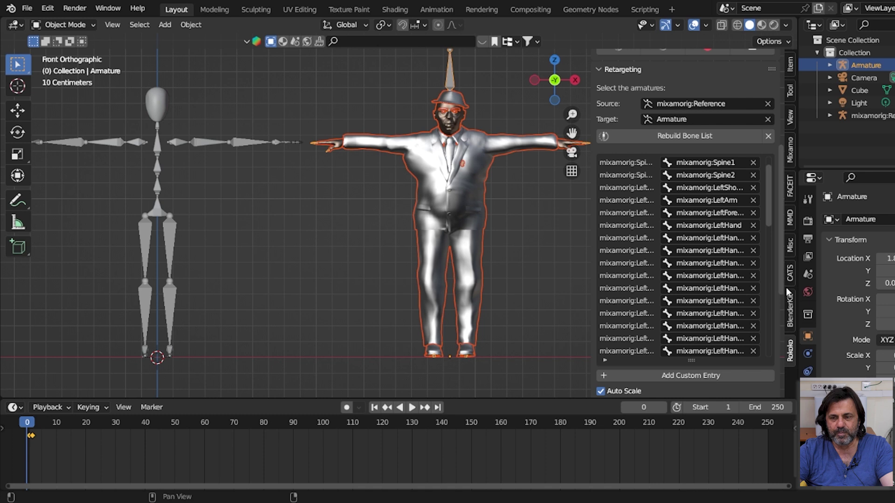
scroll(781, 292, down, 2)
scroll(780, 308, down, 2)
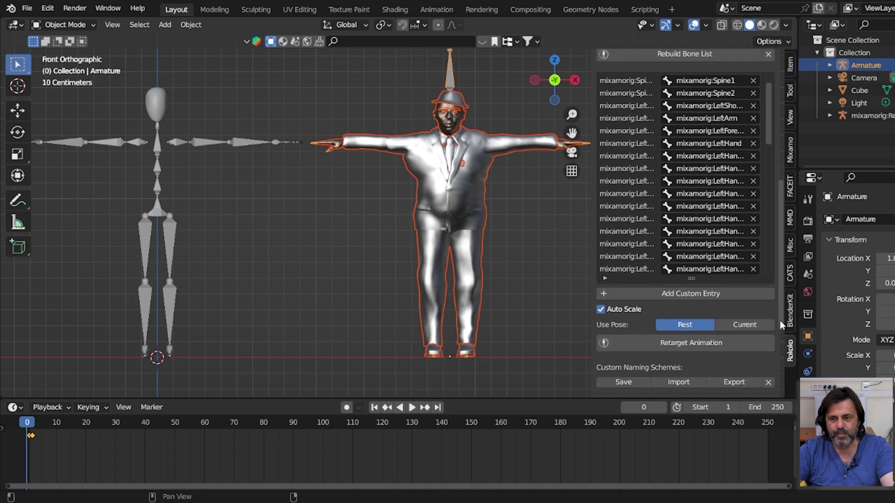
scroll(780, 321, down, 1)
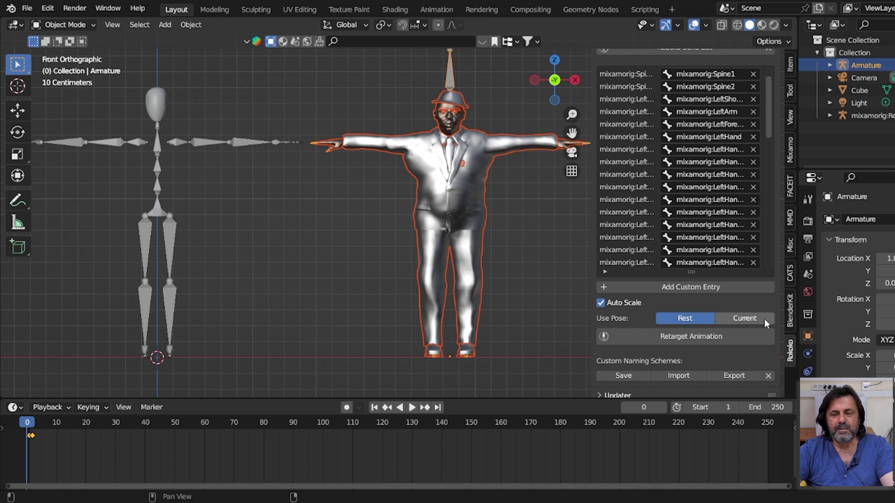
Step: Set Use Pose to Current and retarget the Mixamo animation onto the suited character
click(738, 320)
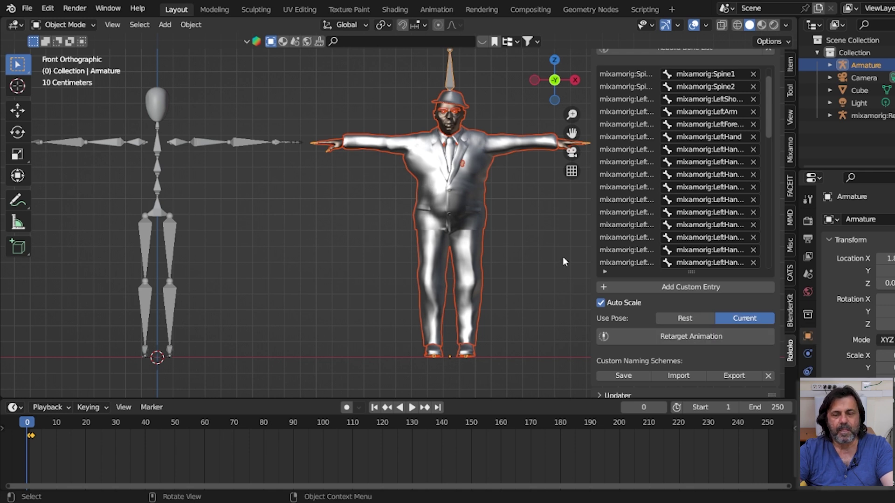
click(667, 339)
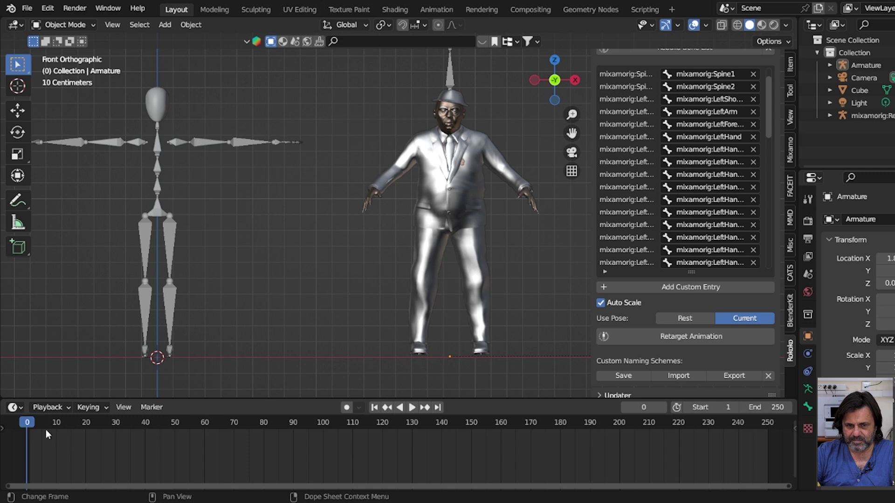
Step: Play the retargeted animation, stop at frame 44, and centre the suited character in view
key(space)
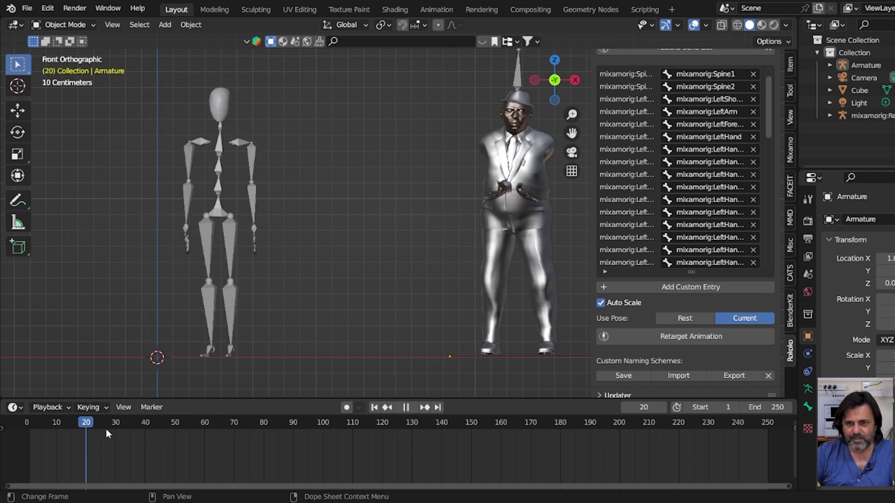
key(space)
scroll(419, 261, up, 4)
shift+middle_drag(471, 241, 129, 259)
scroll(183, 253, down, 3)
scroll(188, 254, down, 1)
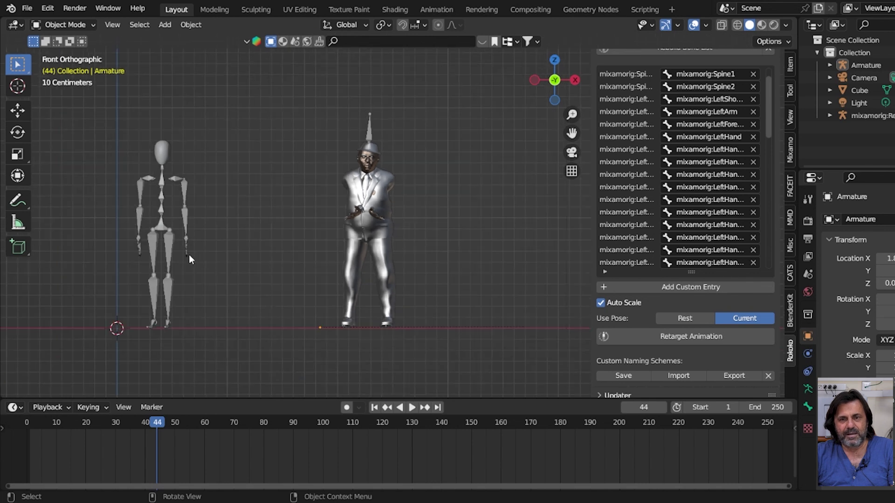
scroll(150, 185, up, 2)
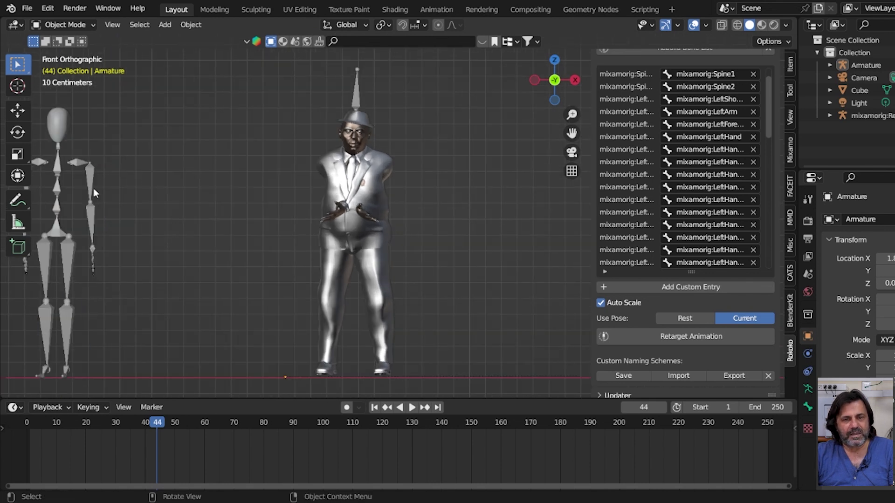
scroll(385, 218, up, 2)
scroll(401, 219, up, 1)
scroll(401, 219, up, 2)
scroll(403, 219, up, 2)
scroll(443, 233, up, 3)
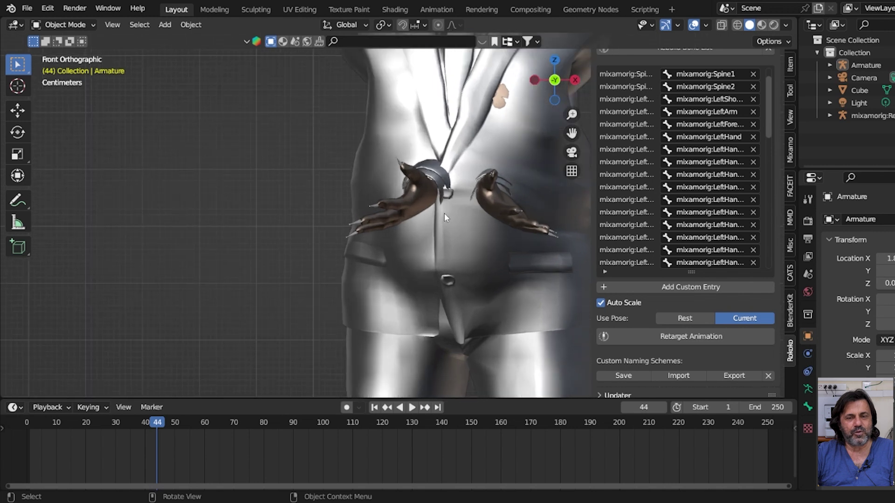
scroll(449, 242, down, 4)
scroll(449, 241, down, 2)
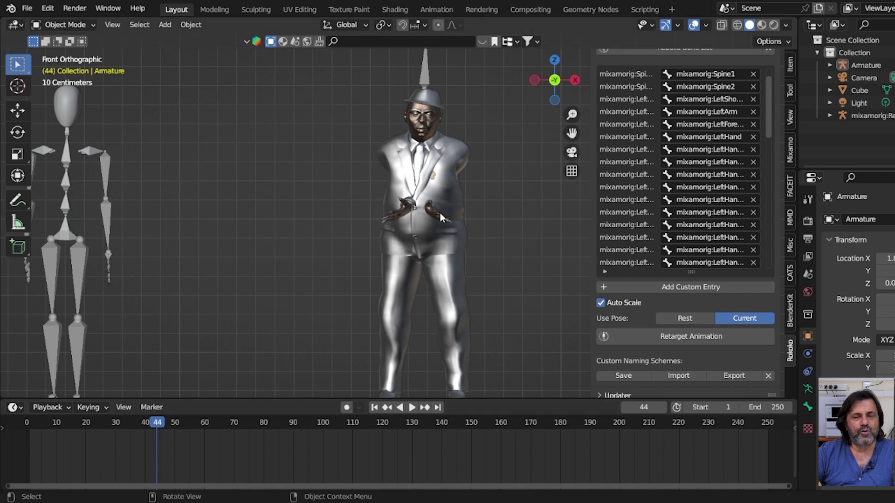
Step: Select the Armature in the Outliner so its keyframes appear on the timeline
scroll(440, 211, up, 2)
scroll(420, 213, up, 2)
scroll(407, 211, up, 3)
scroll(410, 210, up, 2)
scroll(411, 210, down, 3)
scroll(411, 212, down, 2)
scroll(412, 213, down, 1)
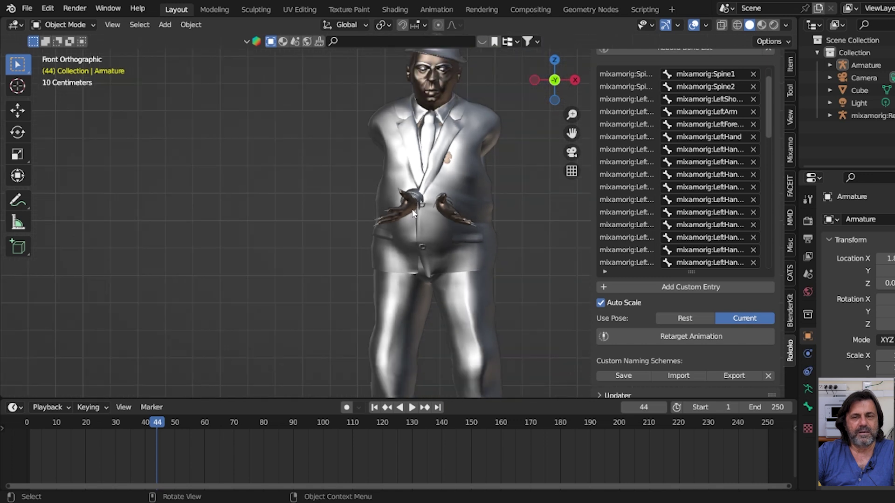
scroll(412, 213, down, 2)
click(420, 98)
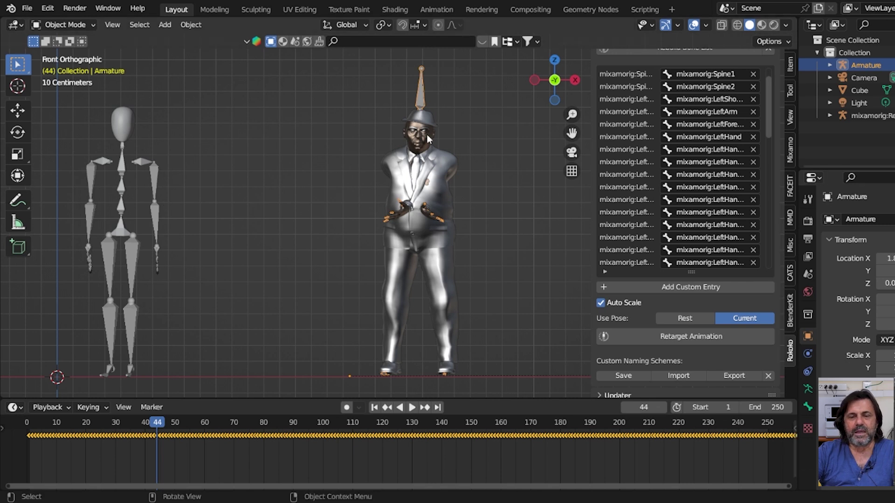
scroll(859, 463, down, 5)
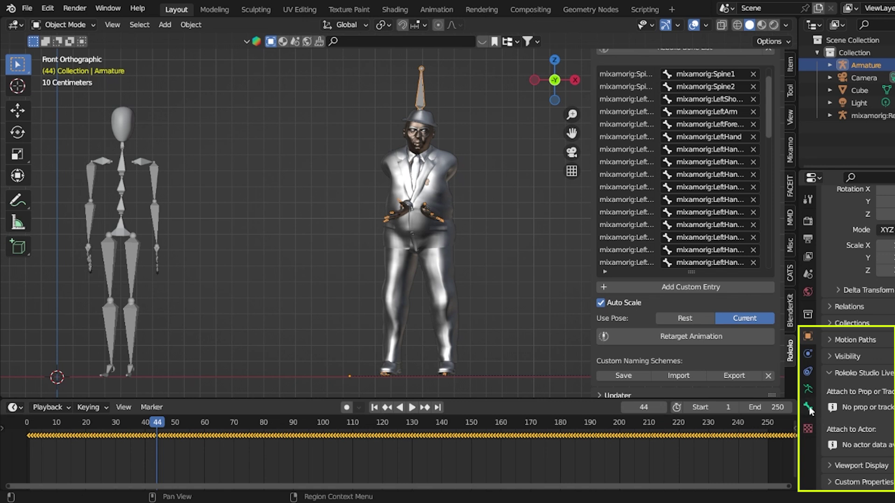
Step: Tick In Front in the armature's Viewport Display, then frame the character's torso and head
click(809, 389)
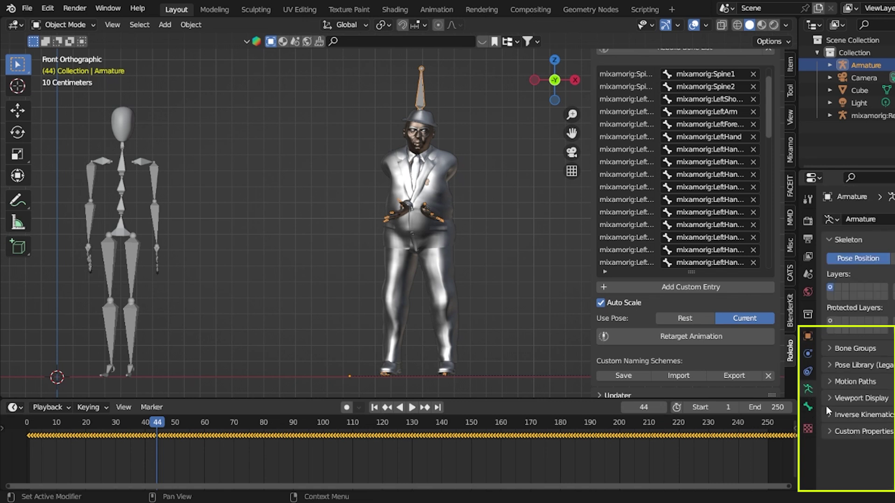
click(828, 401)
scroll(857, 401, down, 2)
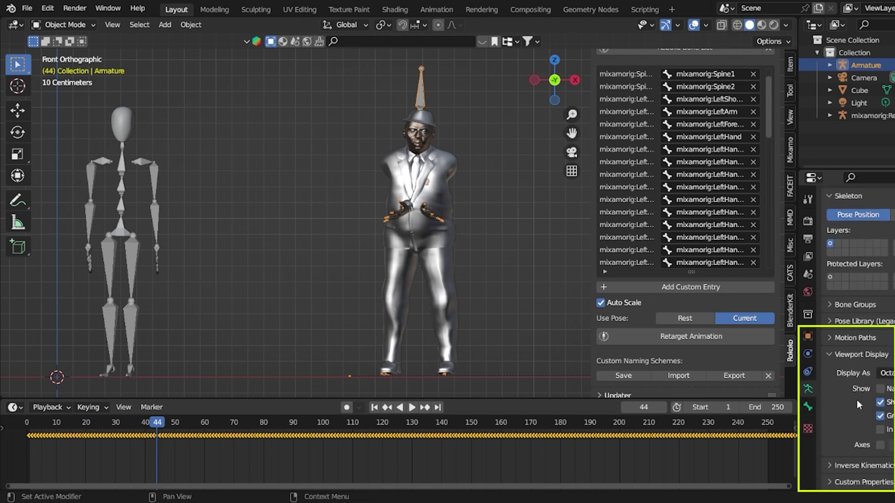
click(881, 429)
scroll(529, 267, up, 2)
scroll(533, 260, up, 2)
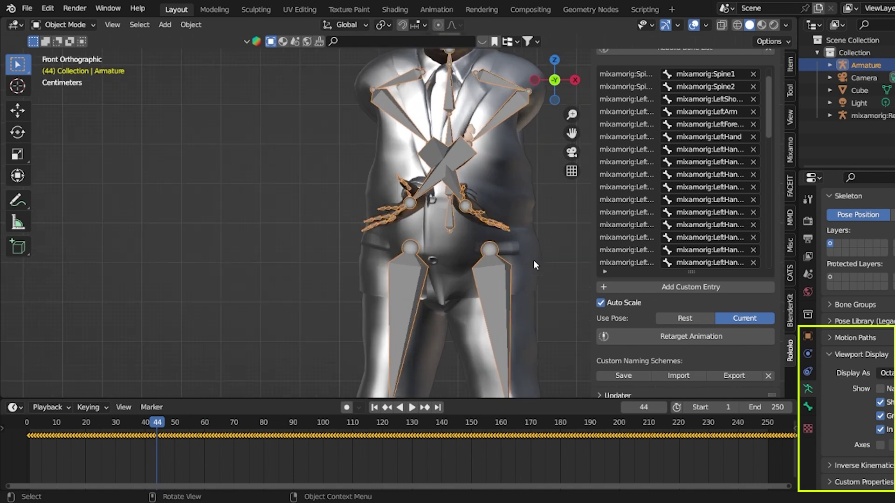
mouse_move(520, 233)
shift+middle_down()
mouse_move(307, 279)
mouse_move(360, 265)
mouse_move(352, 245)
shift+middle_up()
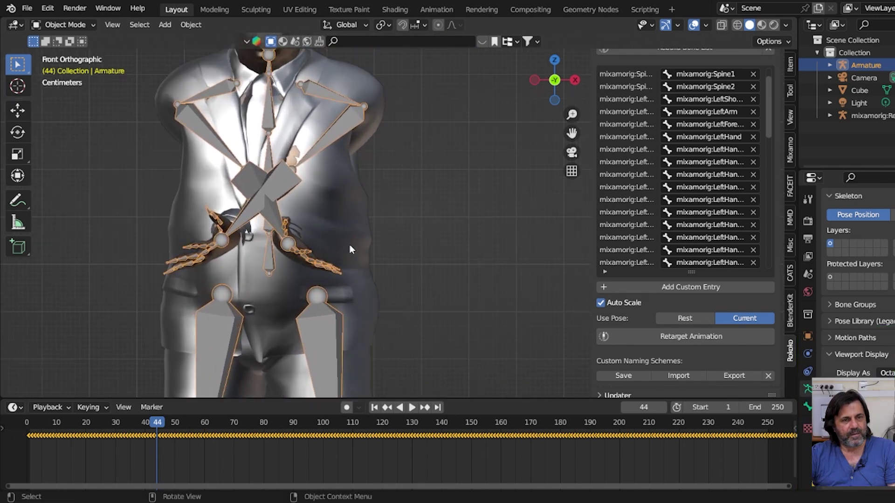
shift+middle_drag(383, 265, 452, 321)
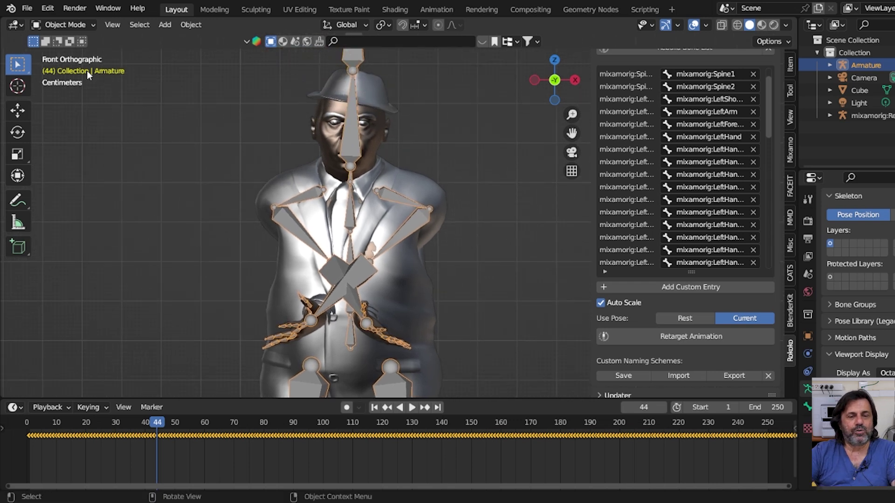
click(62, 25)
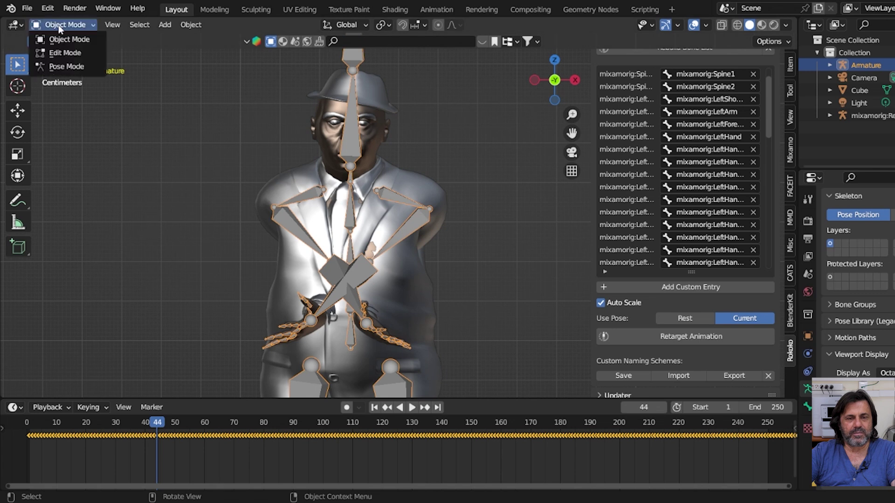
Step: Switch the armature to Pose Mode and split the timeline into two stacked areas, enlarging the upper one
click(68, 67)
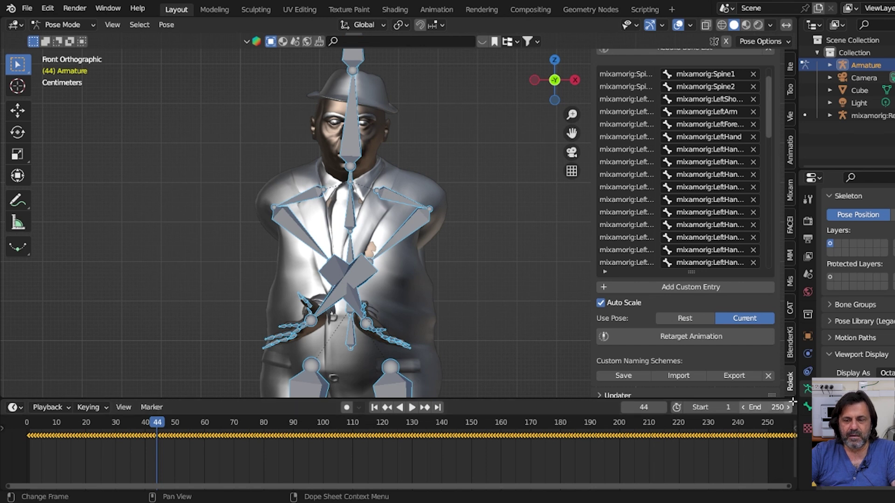
drag(793, 408, 780, 468)
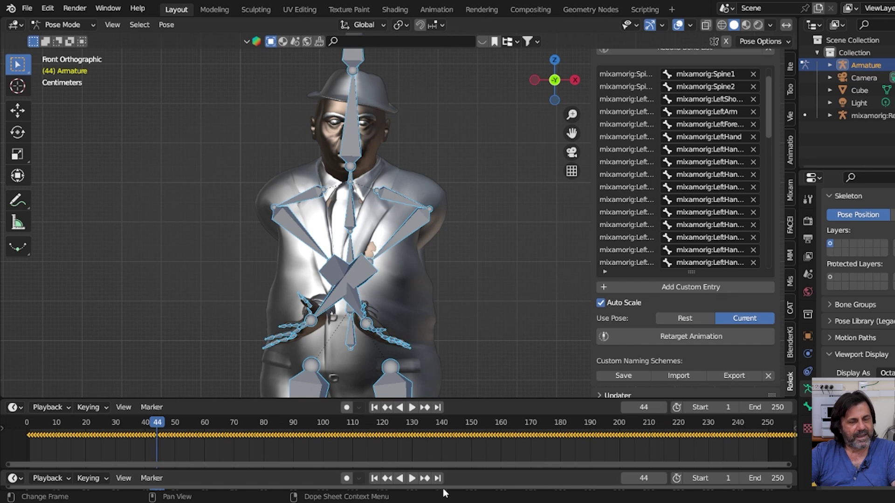
drag(278, 397, 277, 359)
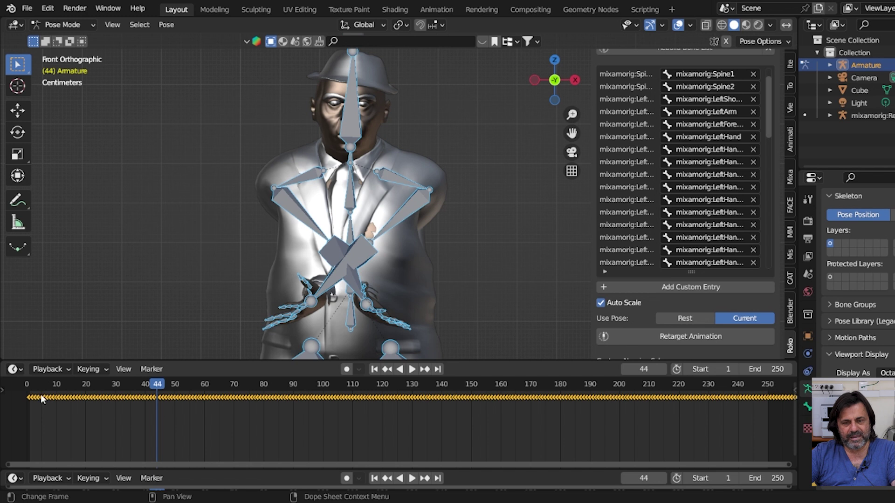
Step: Change the upper timeline area's editor type to Graph Editor to show the armature's F-curves
click(14, 370)
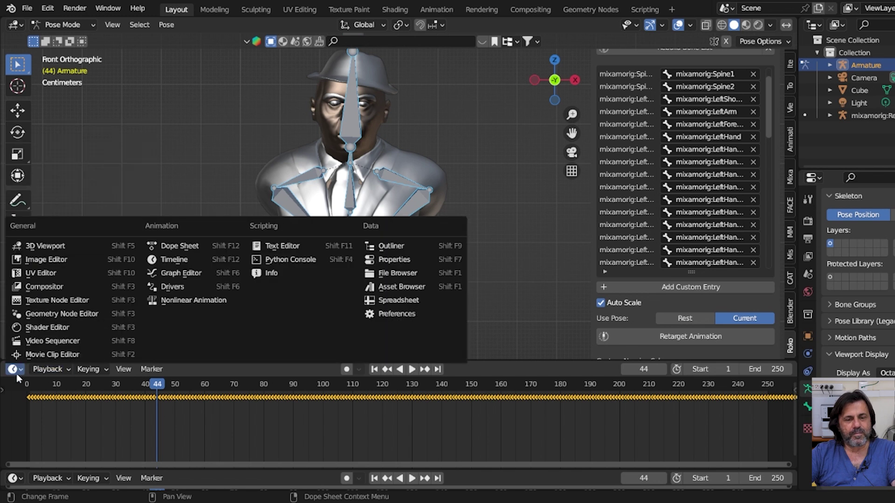
mouse_move(172, 286)
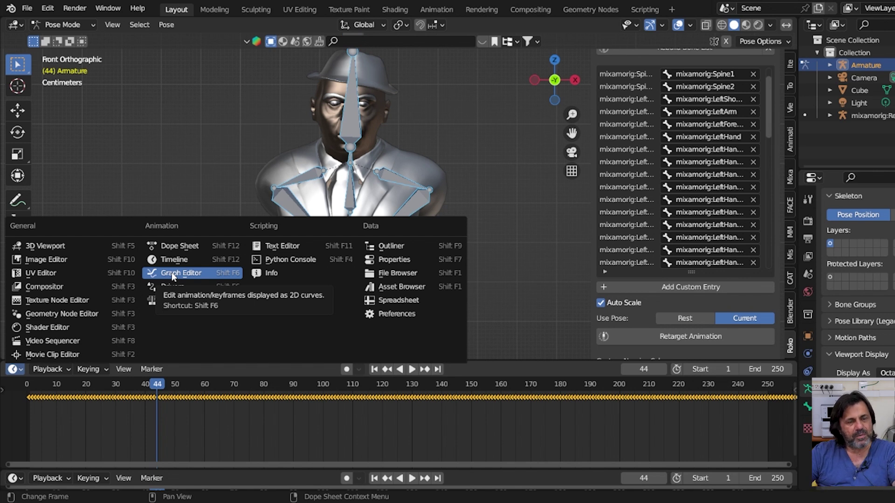
click(172, 274)
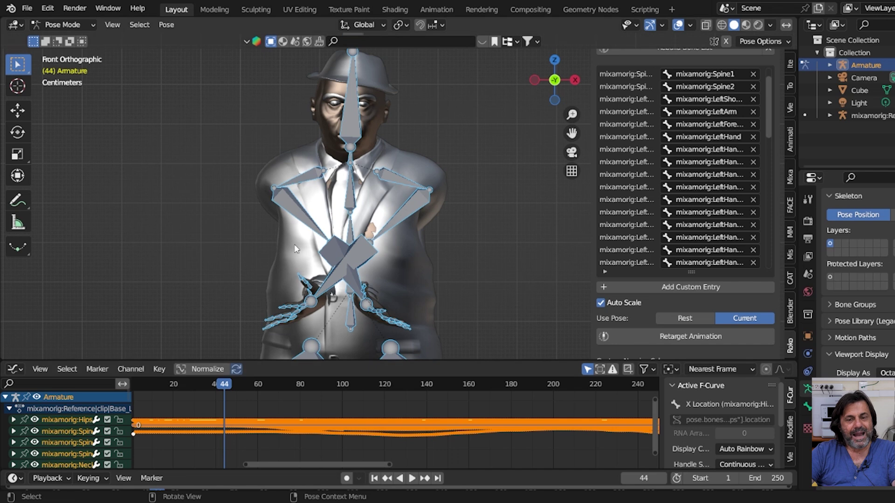
Step: Select the RightShoulder bone and start rotating it with the Rotate tool
scroll(307, 259, down, 2)
scroll(359, 247, up, 2)
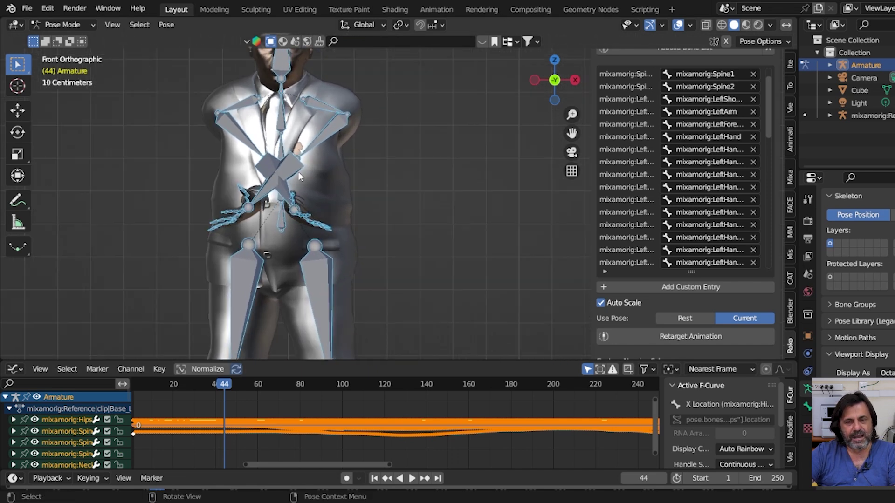
shift+middle_drag(318, 208, 381, 225)
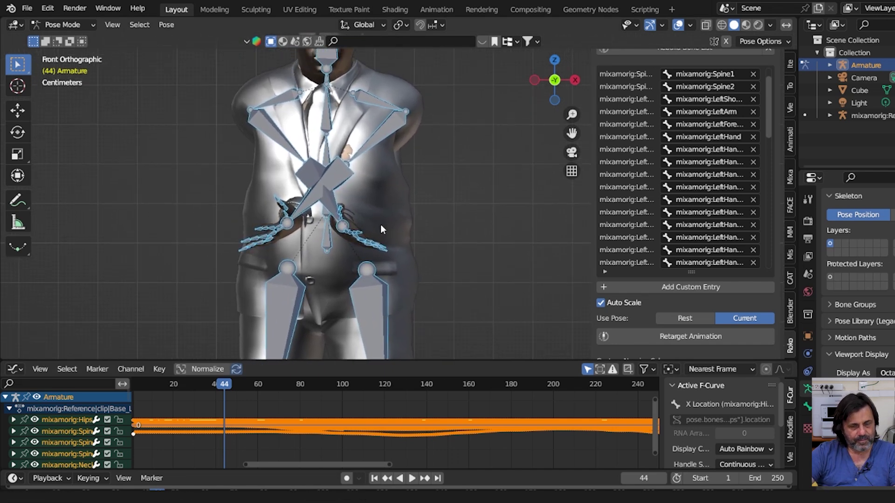
click(291, 103)
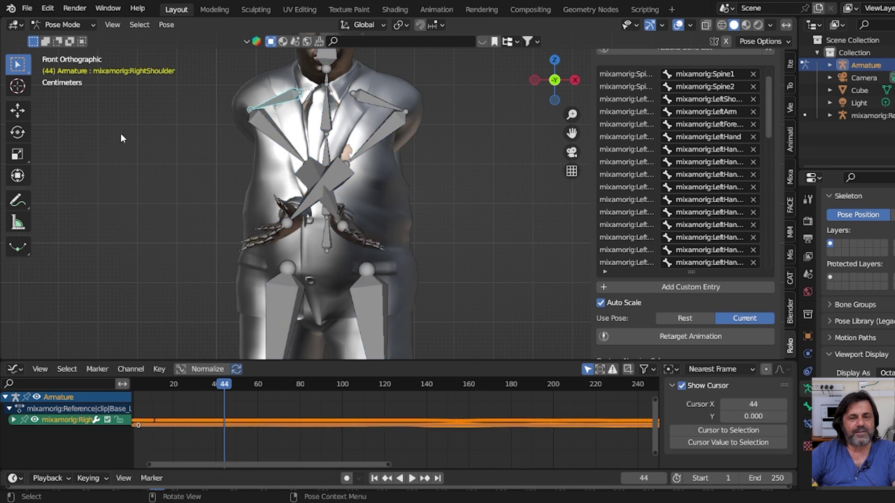
click(17, 135)
mouse_move(352, 122)
mouse_down()
mouse_move(307, 150)
mouse_move(227, 172)
mouse_up()
Step: Confirm the shoulder rotation, select RightArm, and cancel its rotation to keep the original pose
click(302, 140)
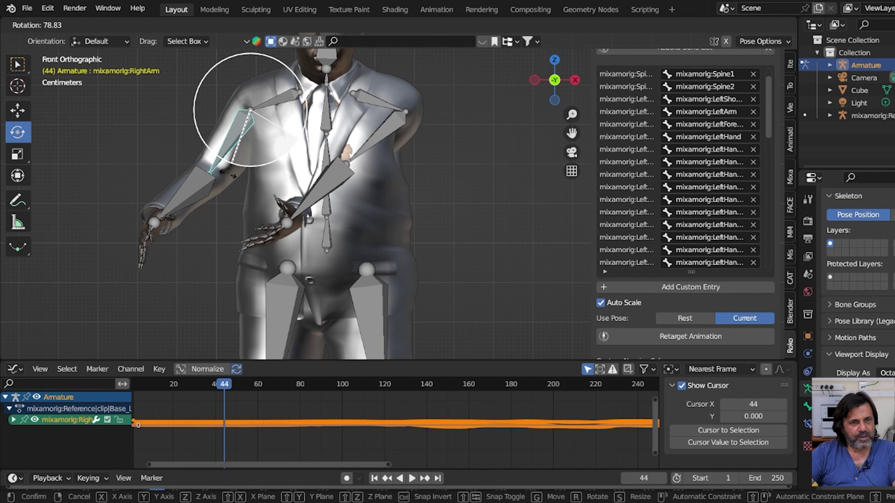
right_click(228, 173)
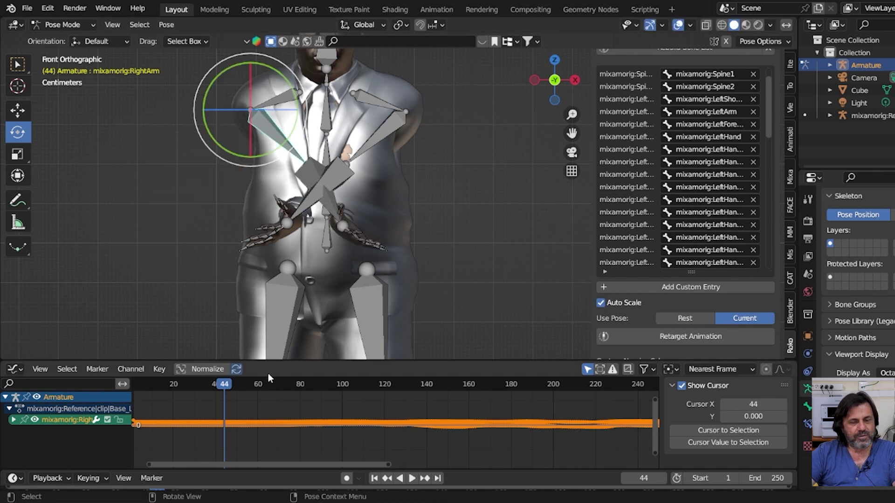
scroll(261, 400, up, 2)
scroll(254, 409, up, 1)
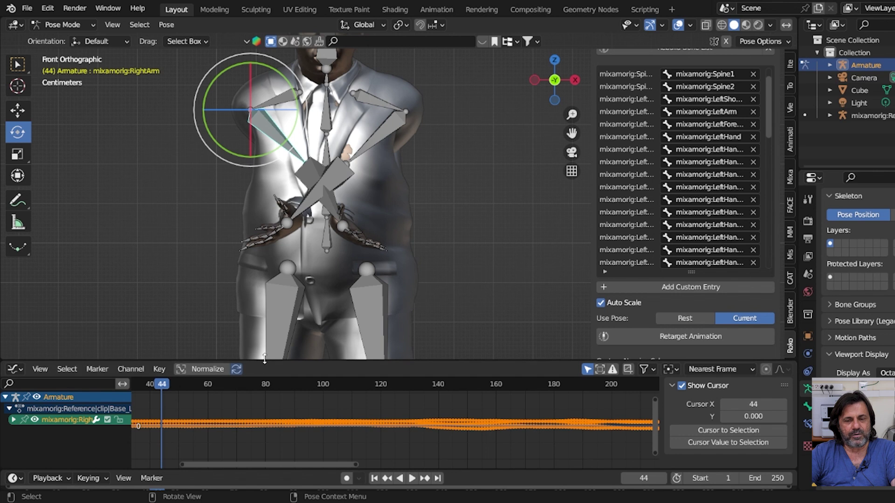
Step: Enlarge the Graph Editor, expand the RightArm and RightForeArm channels, and reselect RightArm
drag(261, 360, 260, 303)
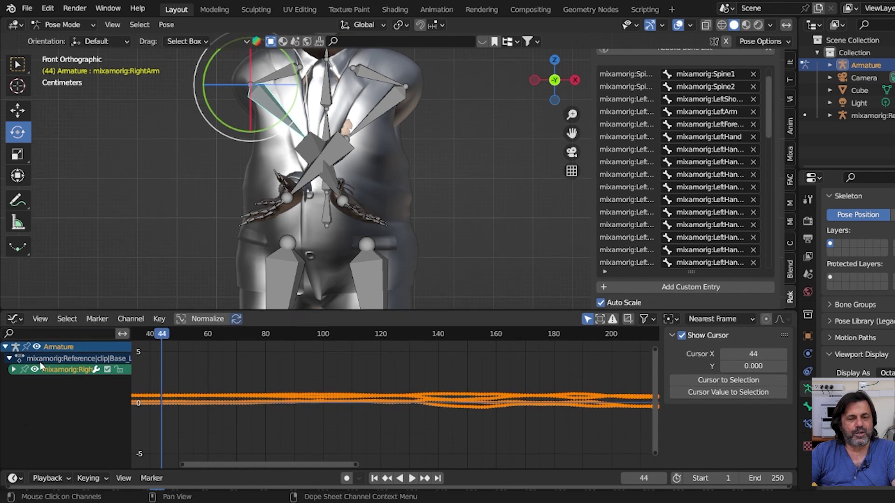
click(13, 370)
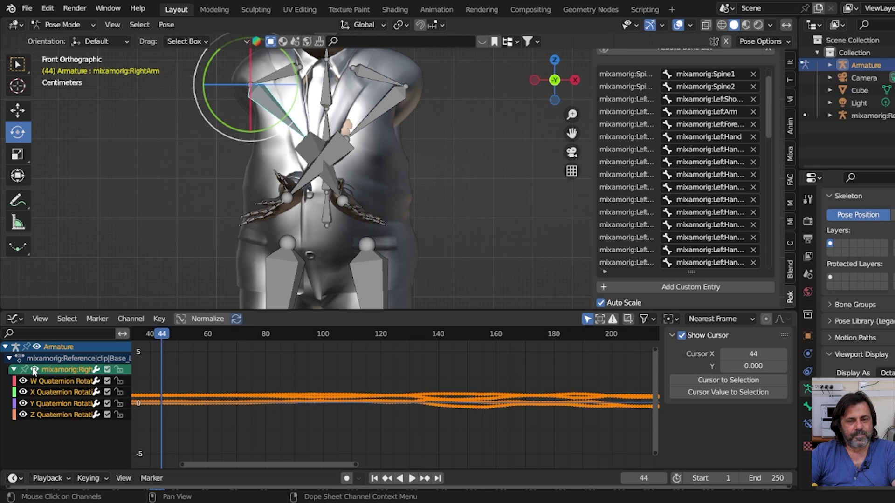
click(310, 158)
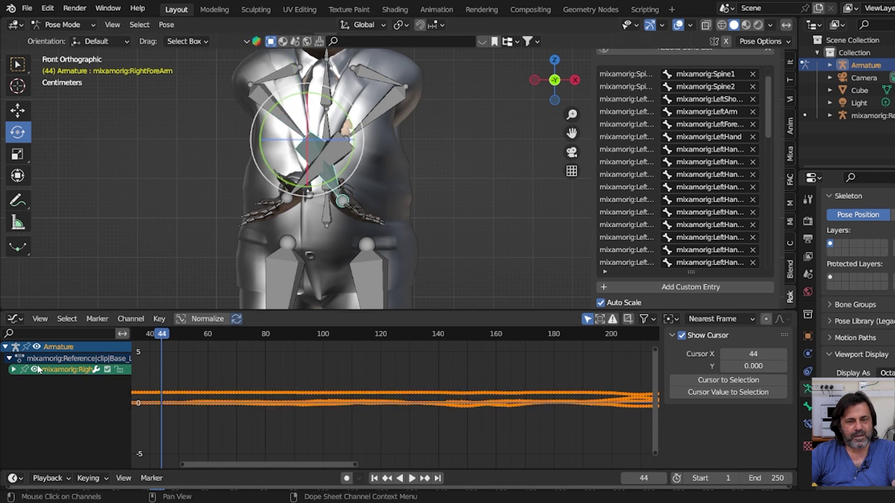
click(14, 370)
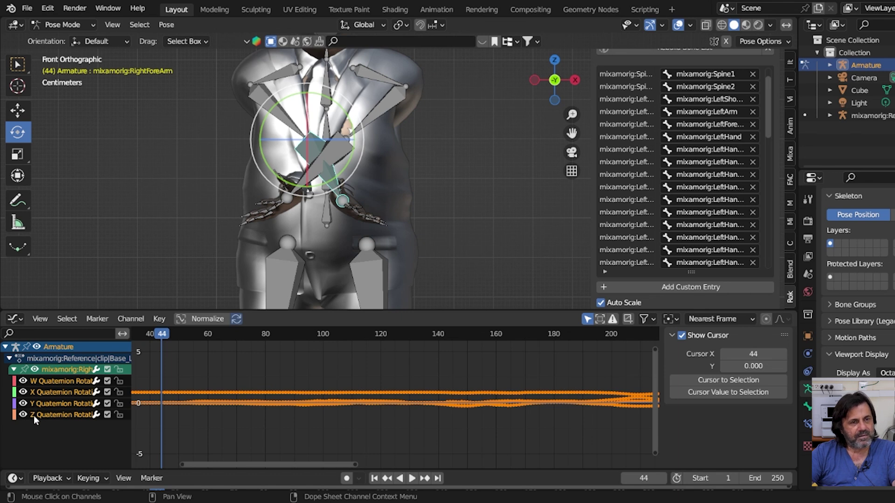
click(267, 116)
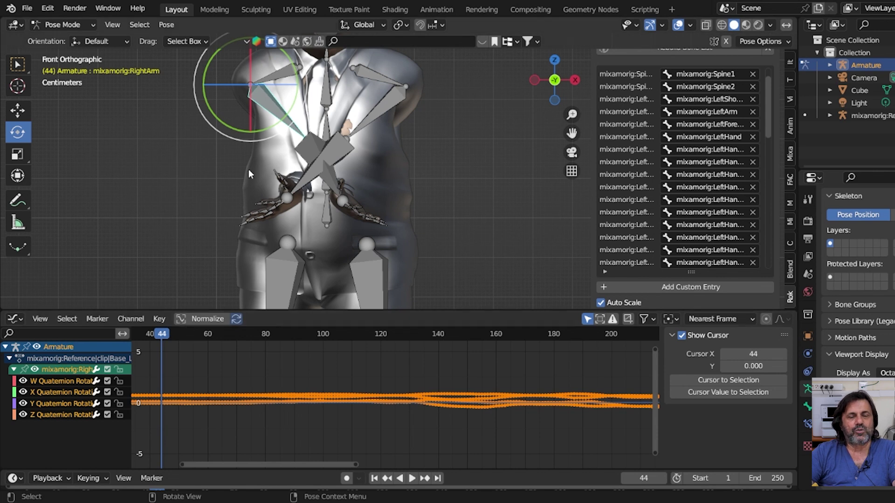
drag(253, 129, 211, 125)
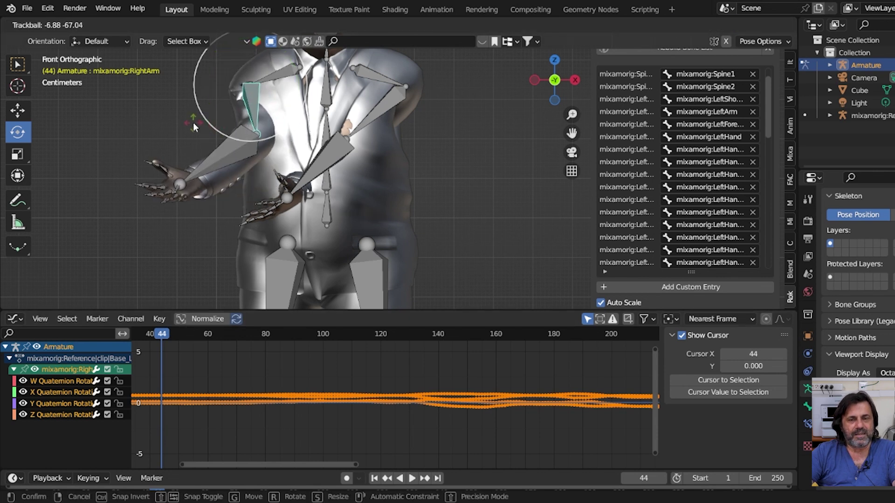
right_click(193, 122)
drag(284, 106, 238, 136)
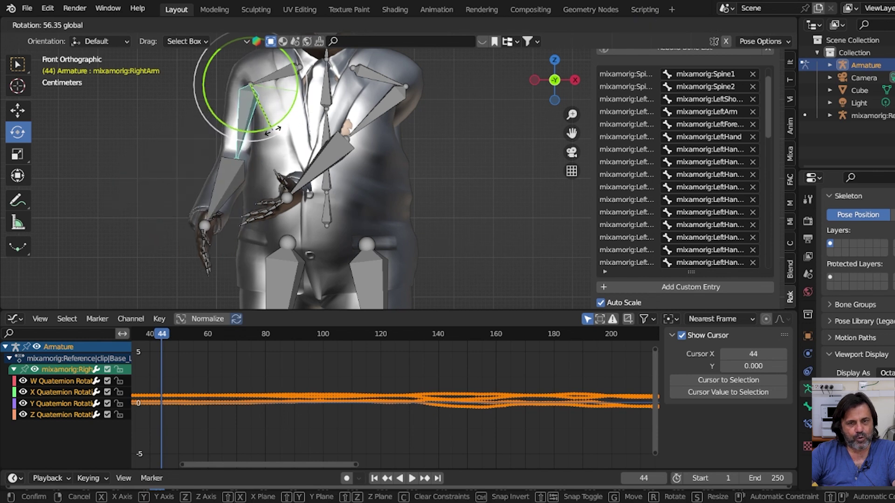
right_click(238, 135)
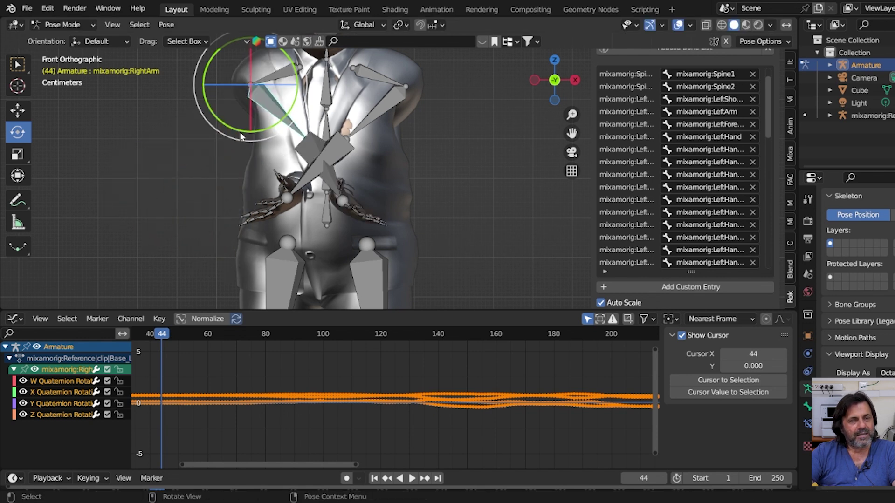
middle_drag(240, 132, 383, 166)
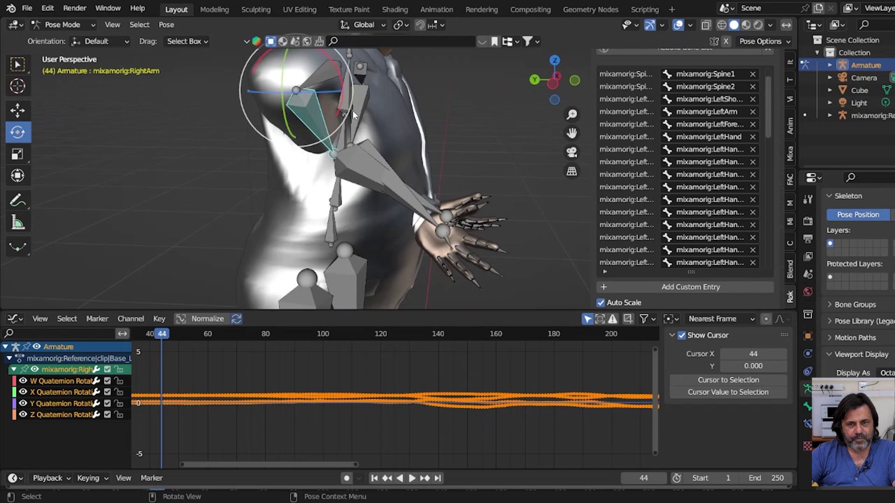
key(r)
key(r)
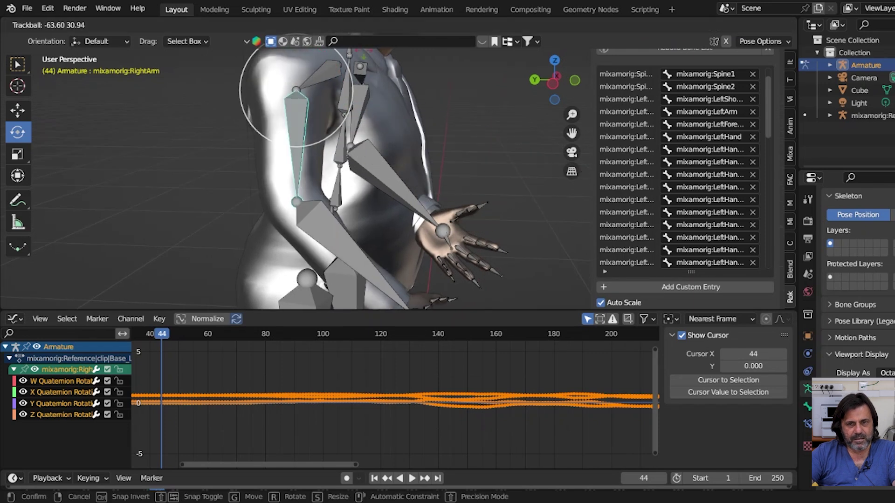
click(342, 92)
click(355, 86)
click(326, 71)
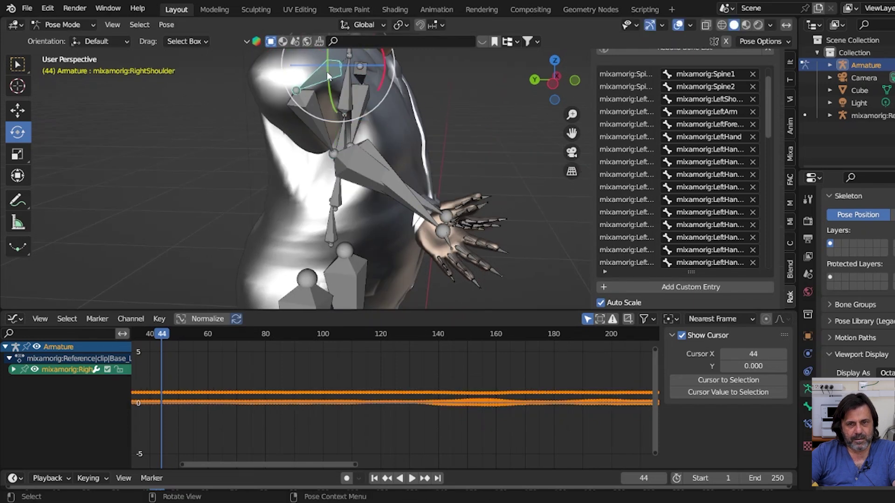
key(r)
key(Escape)
click(315, 138)
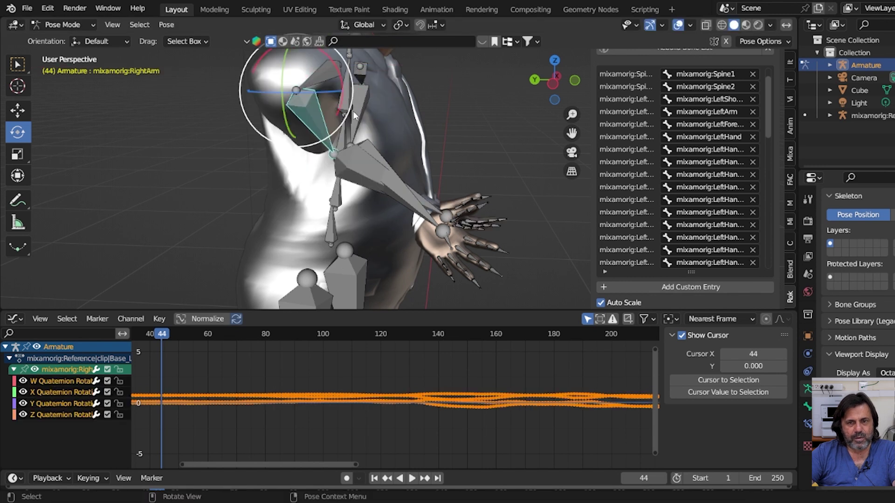
key(r)
key(r)
key(Escape)
mouse_move(330, 91)
mouse_down()
mouse_move(321, 114)
mouse_move(348, 103)
mouse_up()
mouse_move(385, 135)
middle_down()
mouse_move(273, 155)
mouse_move(262, 149)
mouse_move(264, 122)
middle_up()
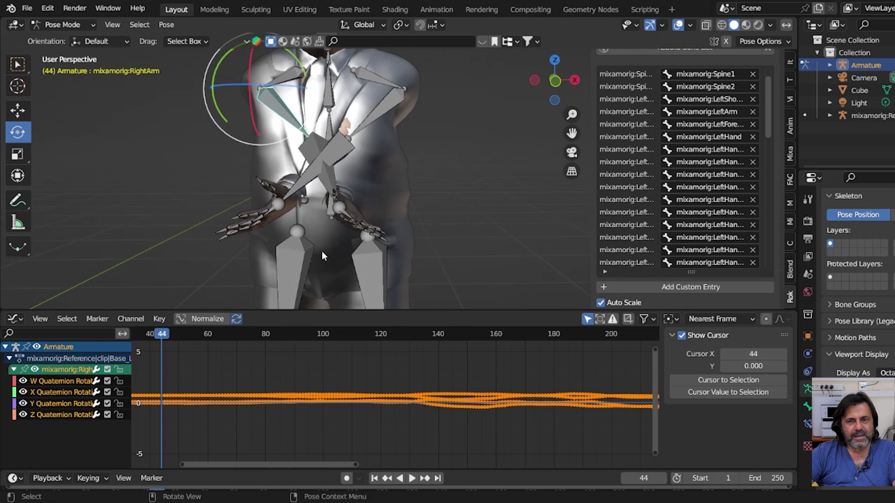
Step: Show only RightArm's Y Quaternion Rotation curve, zoomed out to frames 0–250, and try moving it
click(34, 369)
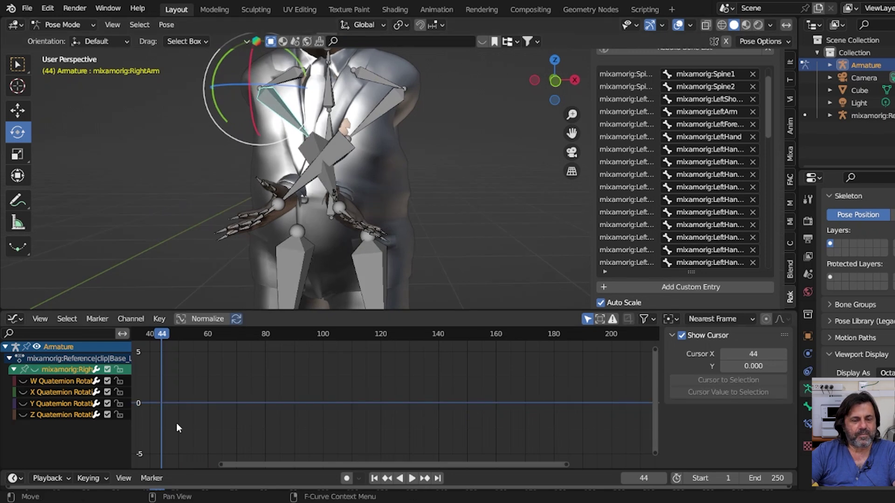
click(22, 404)
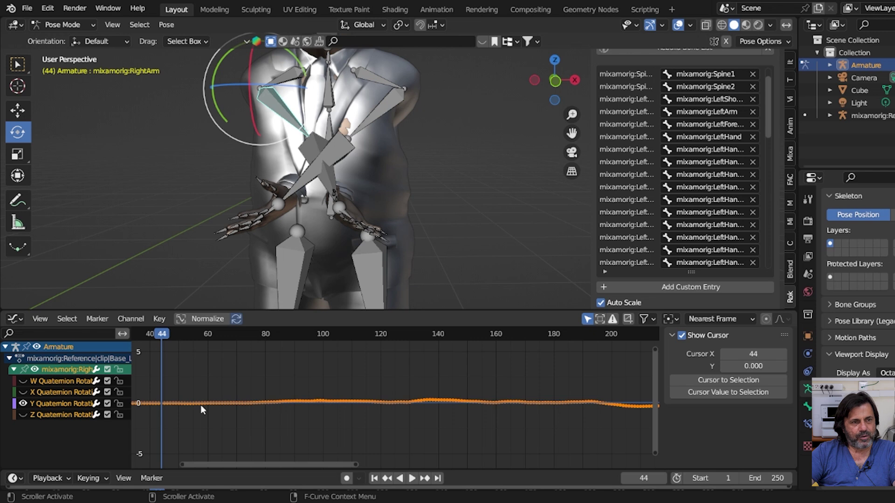
scroll(217, 389, down, 2)
scroll(238, 395, down, 2)
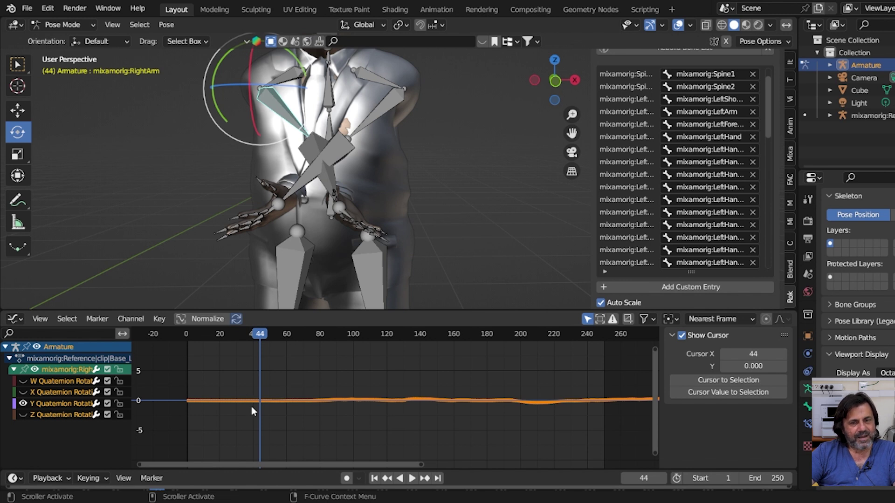
scroll(309, 240, up, 2)
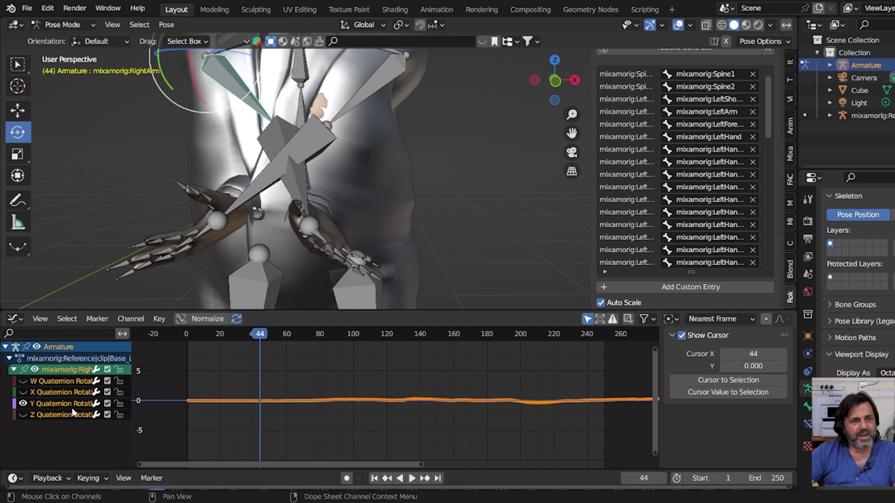
scroll(185, 256, down, 2)
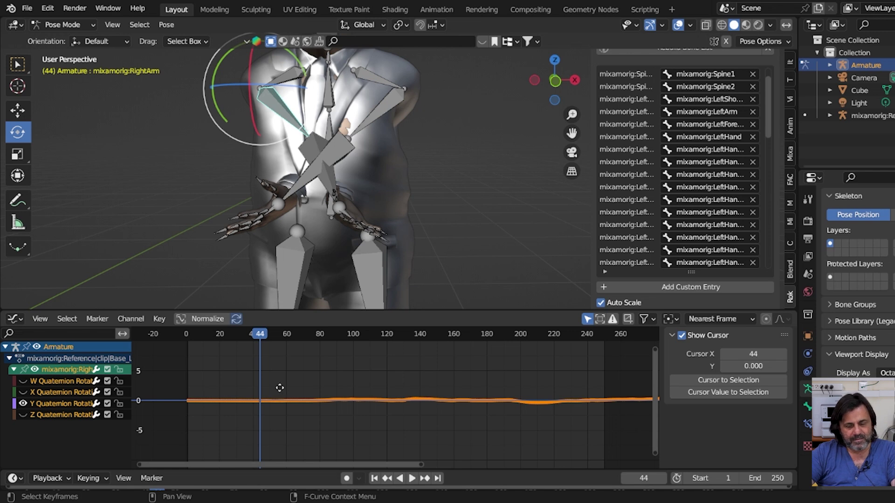
key(g)
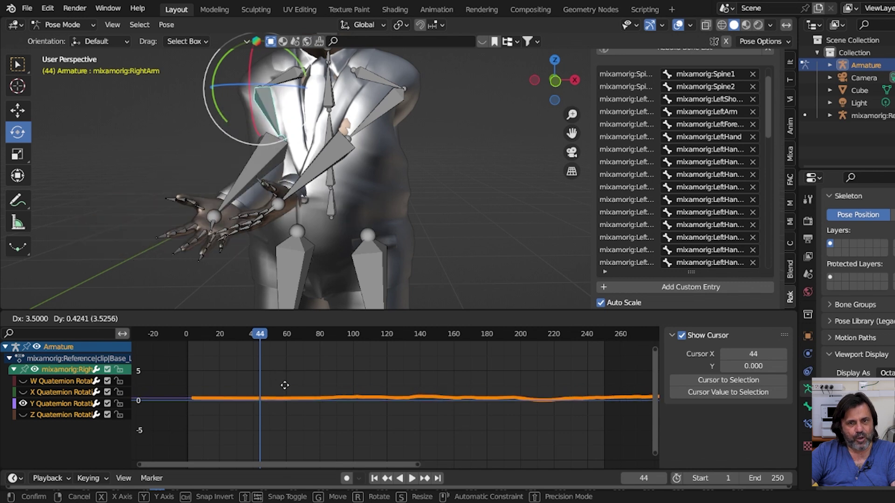
Step: Shift the RightArm's X Quaternion rotation curve 3.5 frames earlier
right_click(284, 385)
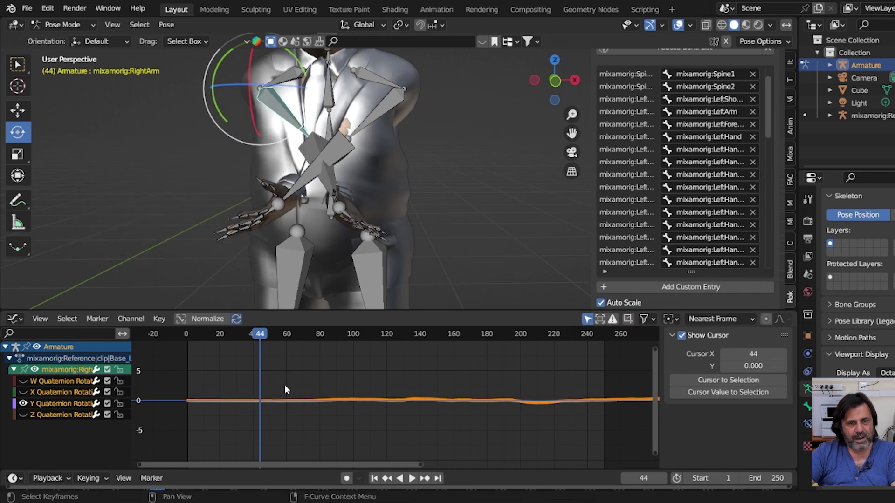
click(23, 392)
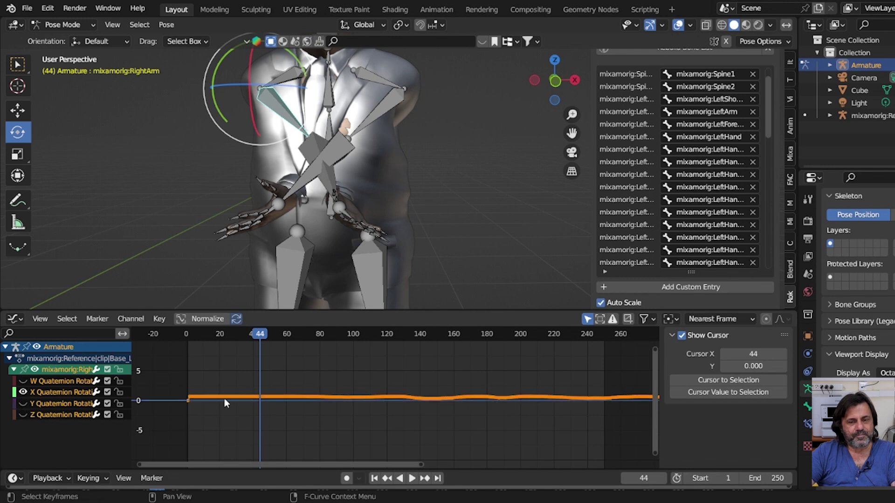
key(g)
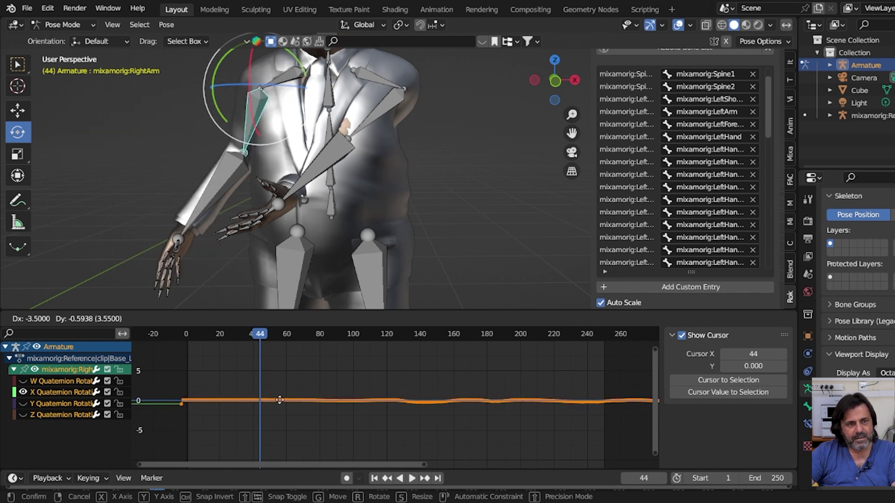
click(280, 399)
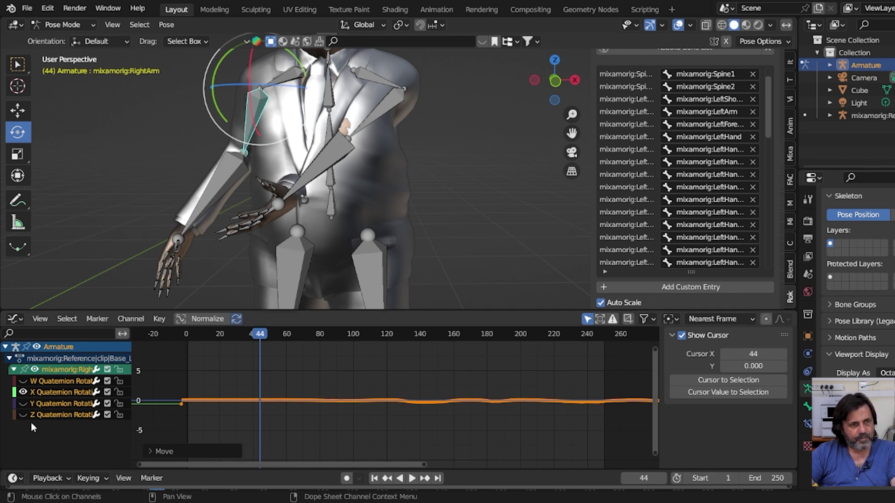
mouse_move(154, 145)
middle_down()
mouse_move(319, 178)
mouse_move(421, 189)
mouse_move(419, 182)
mouse_move(411, 200)
middle_up()
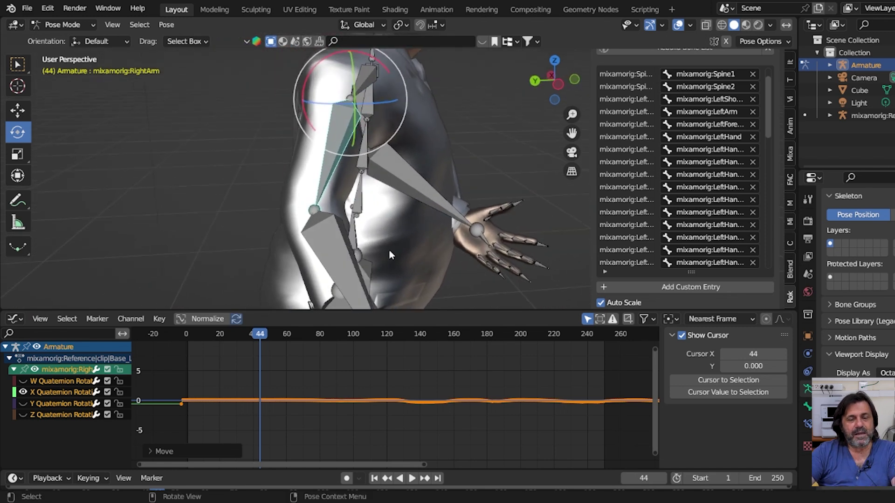
Step: Switch the display back to the Y Quaternion curve and select every bone of the rig
ctrl+click(23, 404)
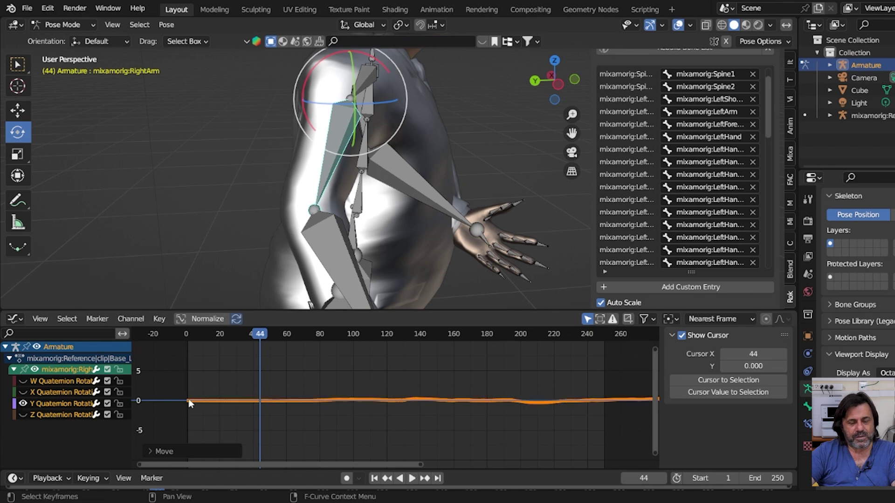
key(a)
mouse_move(336, 187)
middle_down()
mouse_move(350, 172)
mouse_move(293, 168)
middle_up()
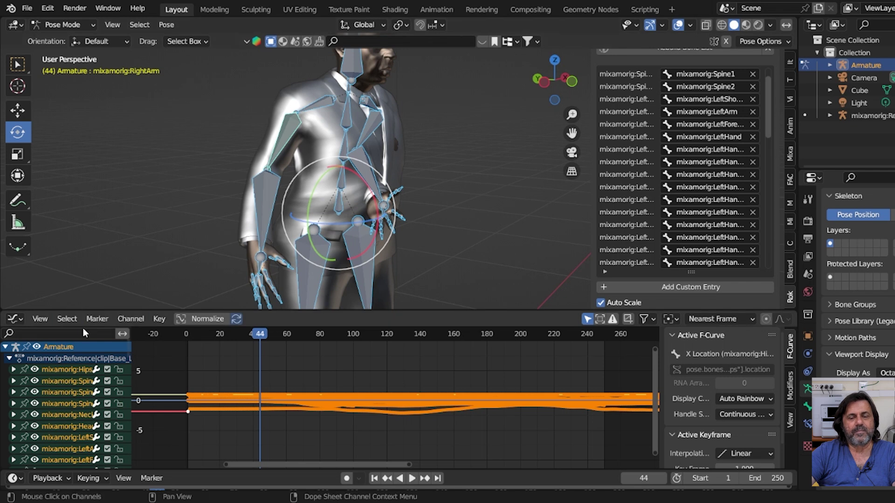
Step: Reselect the RightArm bone and show only its Z Quaternion rotation curve
click(222, 259)
click(282, 140)
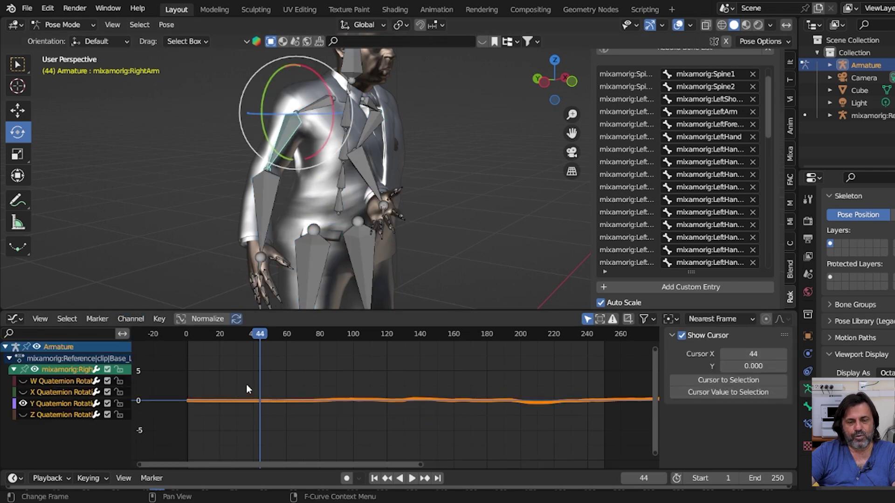
key(g)
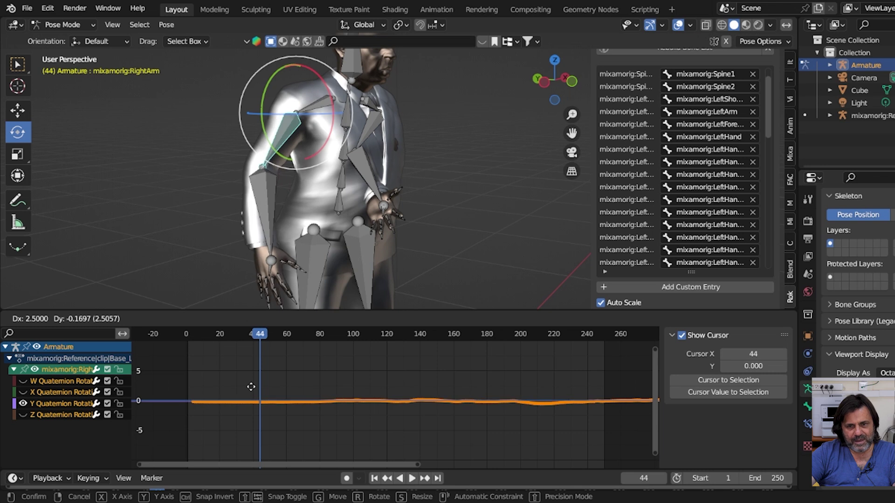
right_click(252, 387)
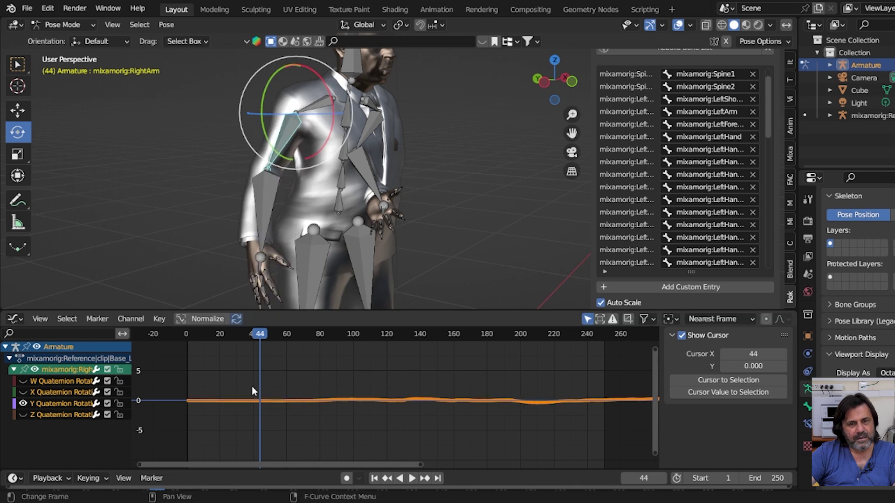
click(23, 415)
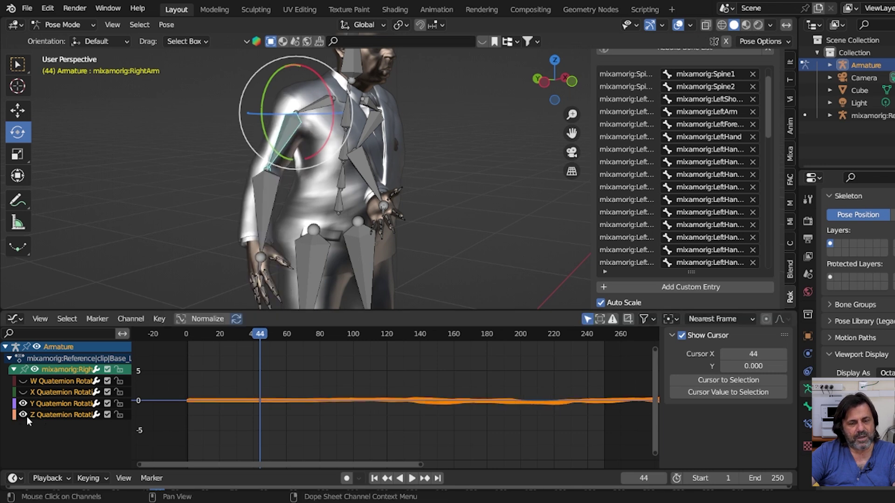
click(23, 403)
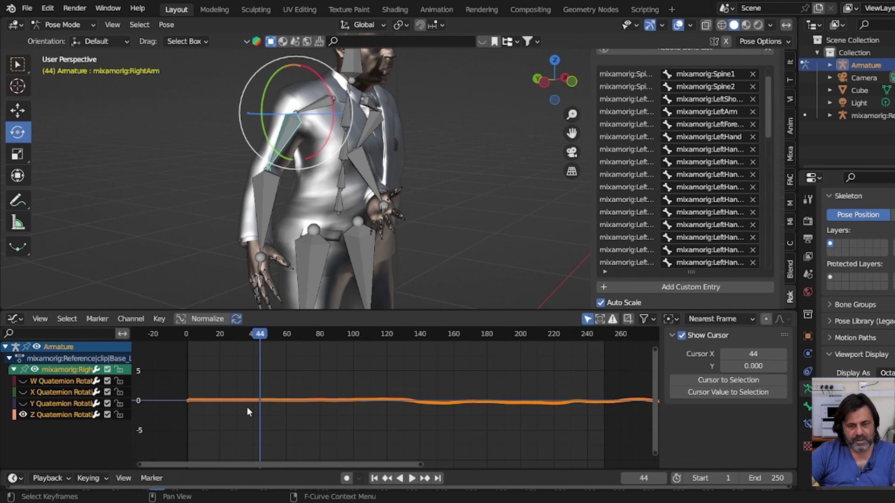
Step: Shift the Z Quaternion curve 4.5 frames earlier, then undo that shift
key(g)
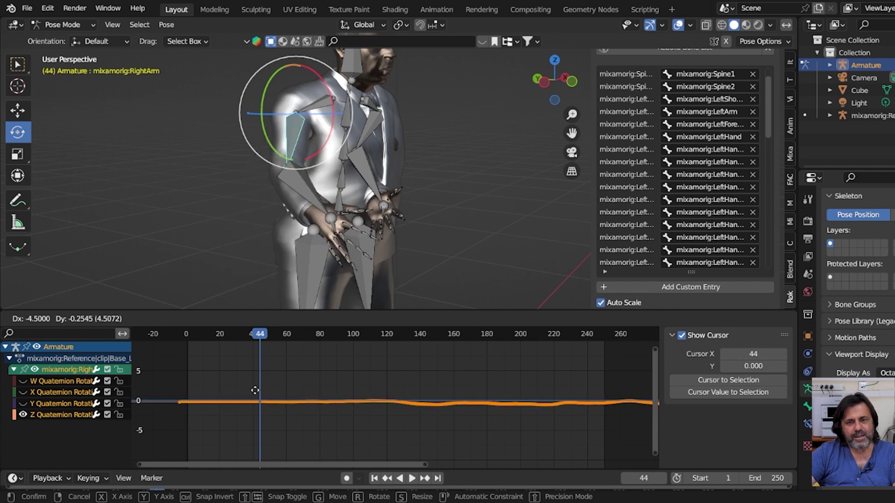
click(254, 389)
mouse_move(277, 303)
middle_down()
mouse_move(244, 255)
mouse_move(193, 273)
mouse_move(41, 258)
mouse_move(175, 290)
mouse_move(233, 268)
mouse_move(206, 268)
mouse_move(441, 190)
mouse_move(407, 126)
middle_up()
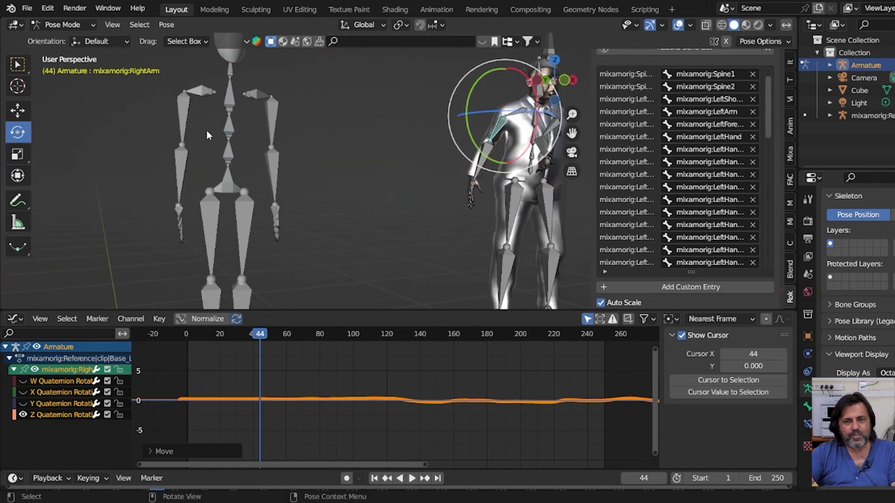
key(ctrl+z)
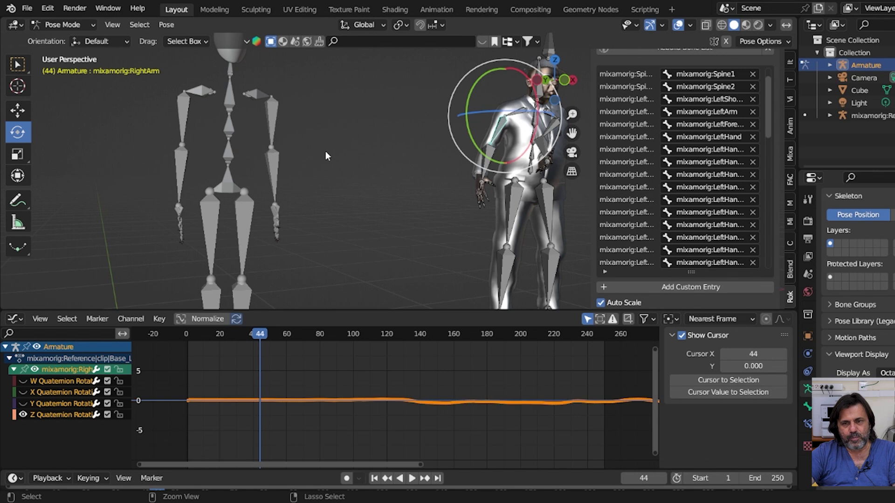
middle_drag(434, 166, 480, 184)
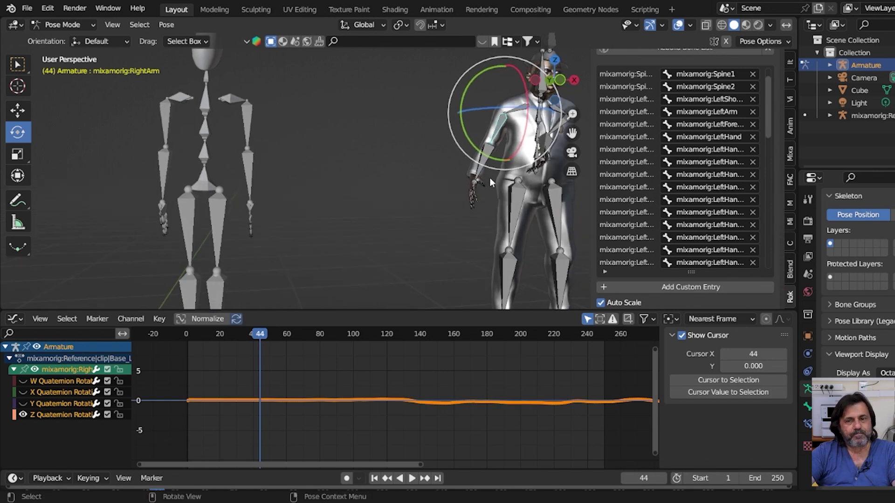
shift+middle_drag(471, 186, 347, 164)
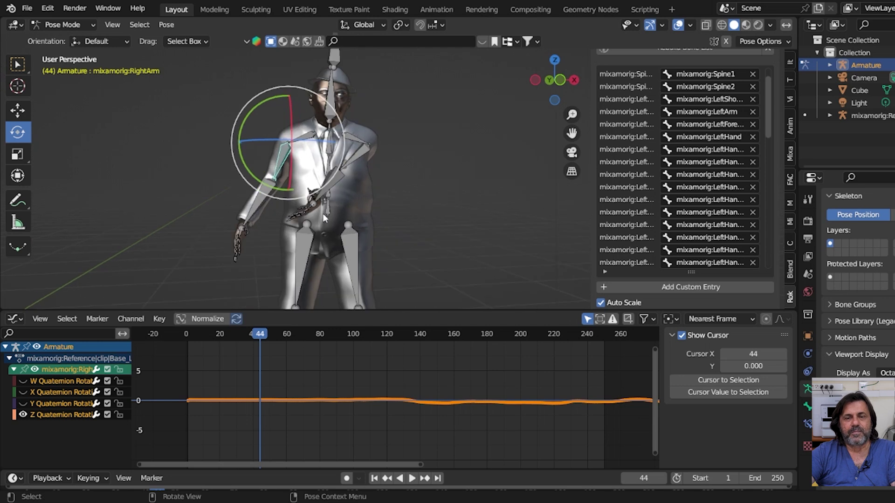
Step: Select the LeftArm bone and show only its X Quaternion rotation curve
click(348, 158)
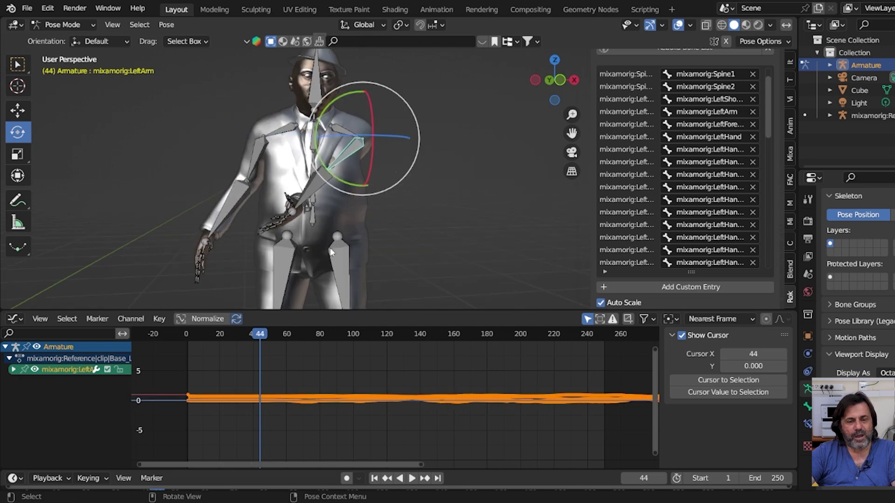
click(35, 369)
click(13, 369)
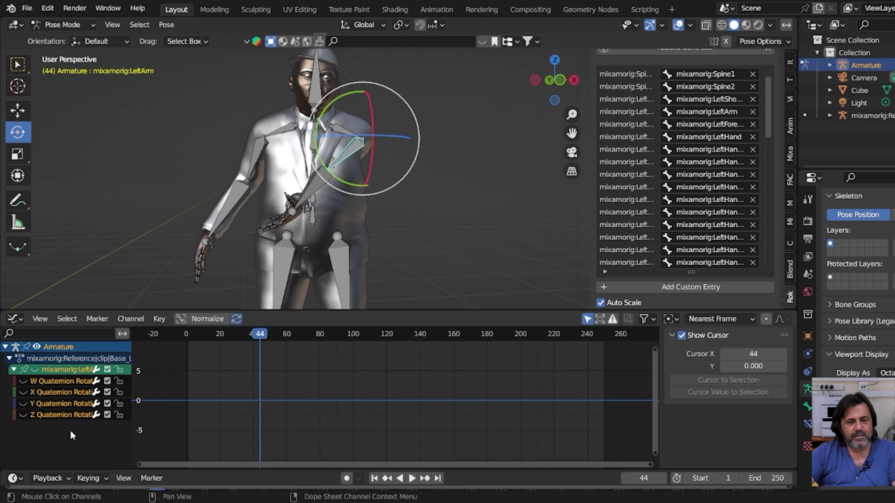
click(23, 393)
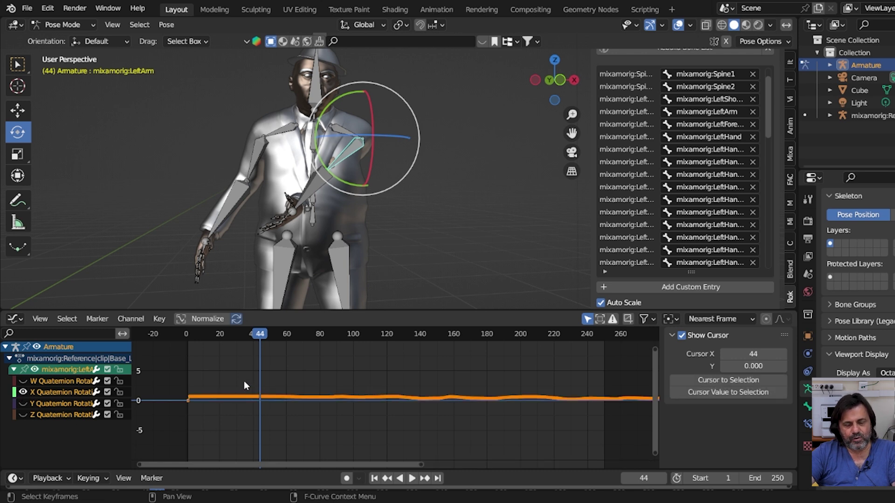
Step: Offset the LeftArm X Quaternion curve along the timeline in two successive moves
key(g)
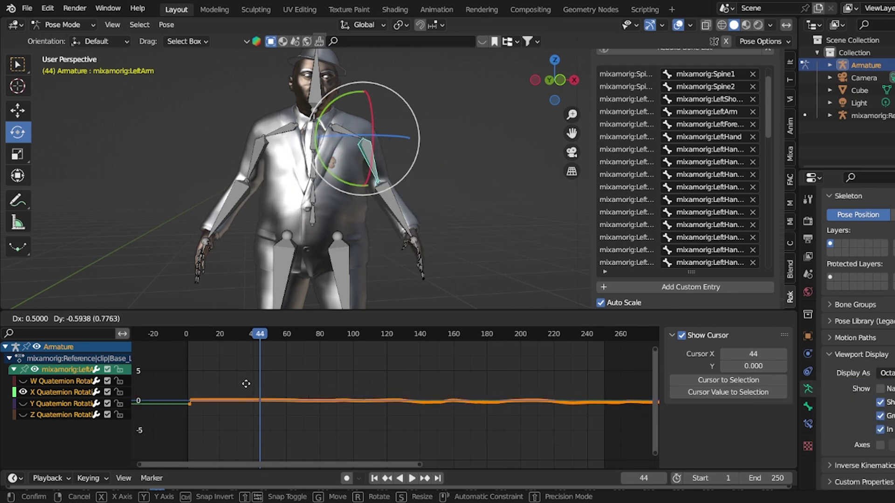
click(247, 387)
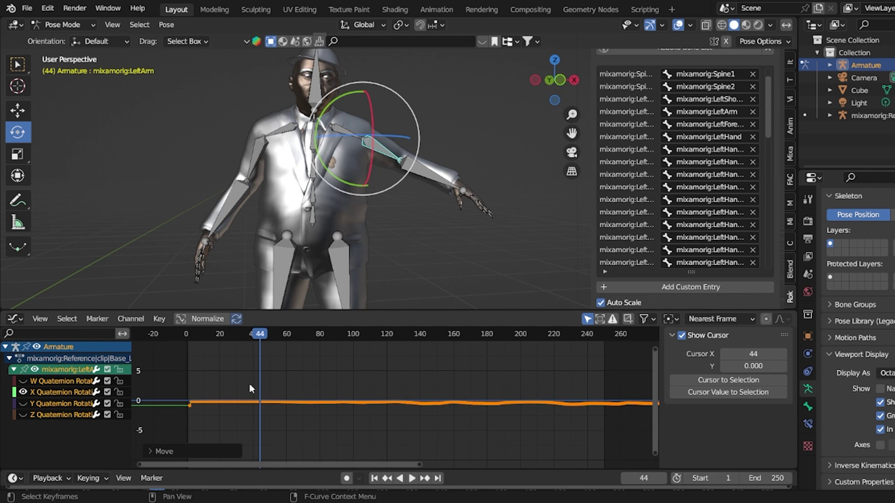
key(g)
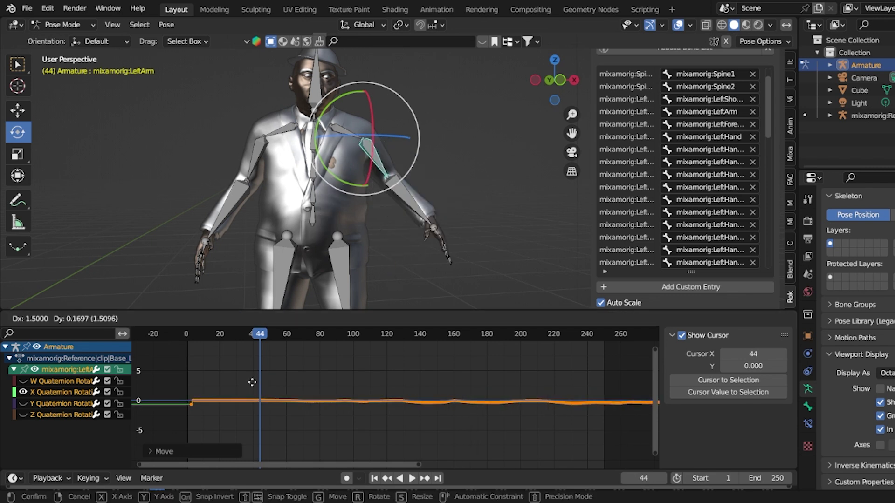
click(253, 386)
scroll(238, 153, down, 3)
Step: Play the animation from an early frame and stop it at frame 164
scroll(255, 239, down, 2)
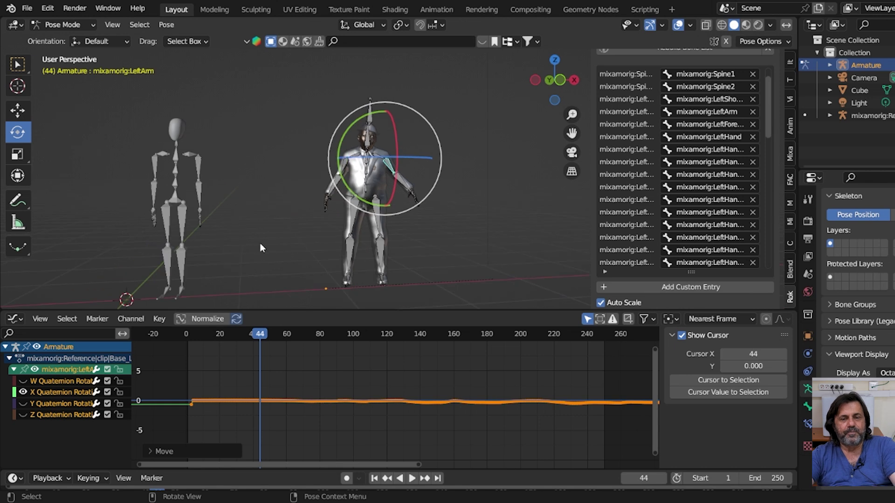
drag(257, 335, 195, 334)
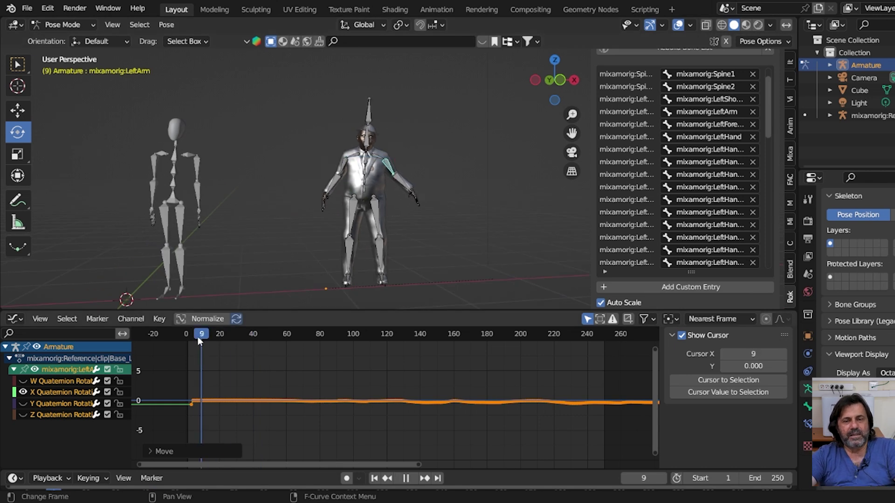
key(space)
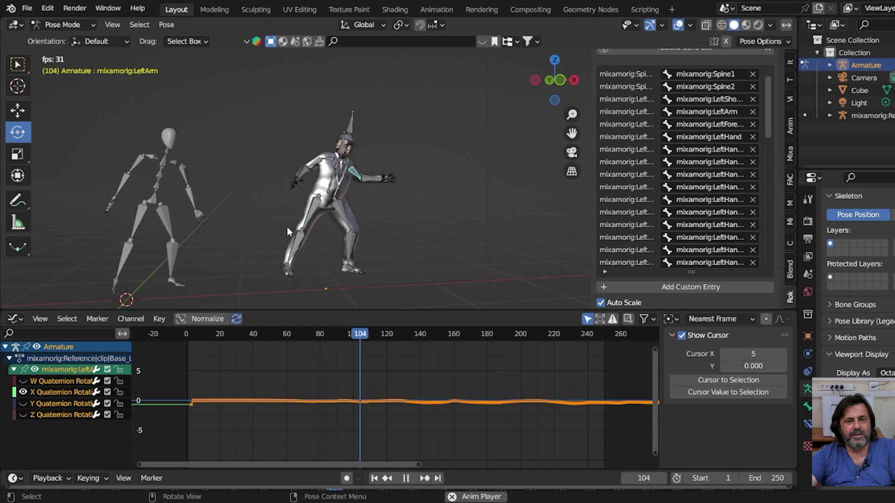
key(space)
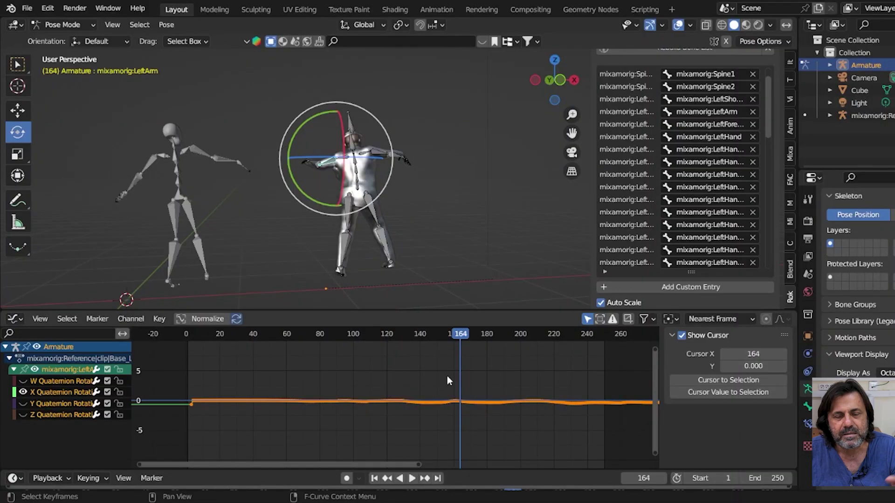
Step: Select the character's RightArm bone, briefly enlarging the timeline to view all keyframes
scroll(456, 381, up, 1)
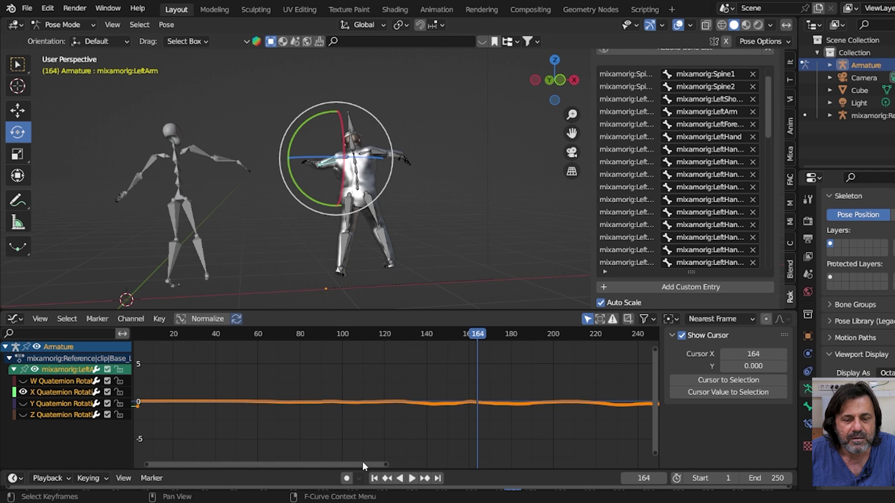
drag(273, 469, 273, 329)
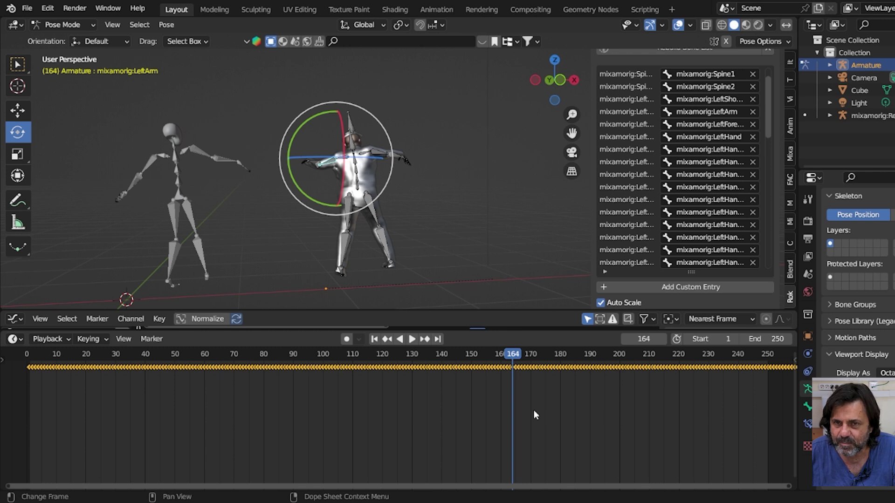
scroll(392, 198, up, 3)
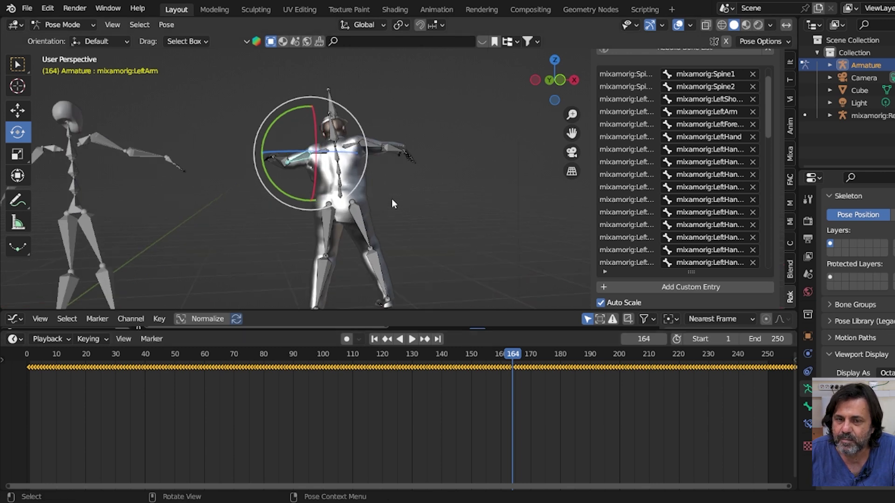
middle_drag(392, 199, 357, 189)
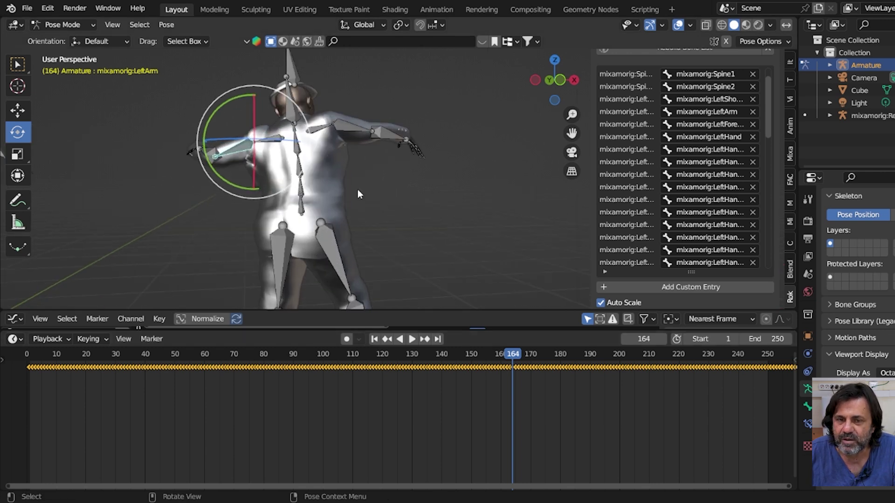
click(339, 127)
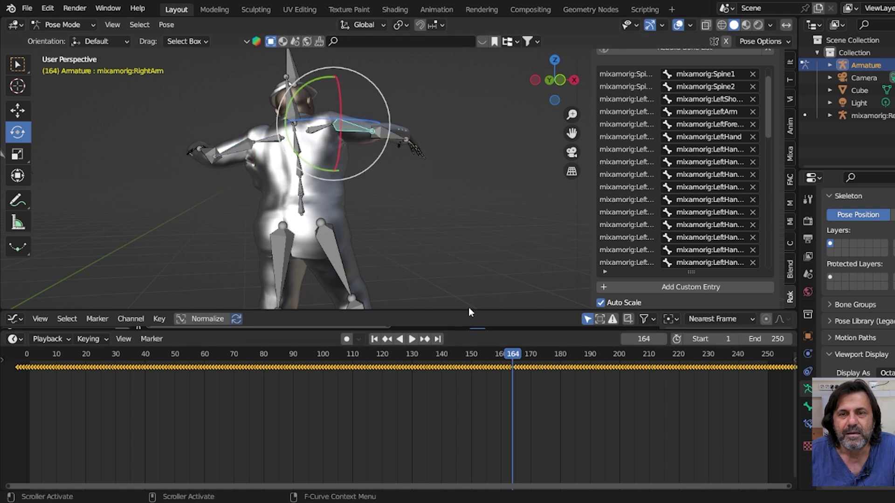
mouse_move(415, 176)
middle_down()
mouse_move(393, 237)
mouse_move(114, 188)
middle_up()
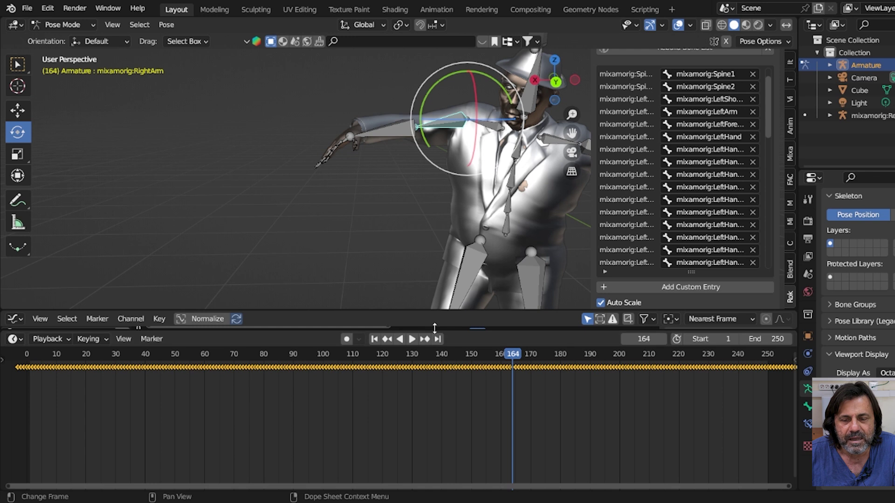
drag(435, 328, 455, 469)
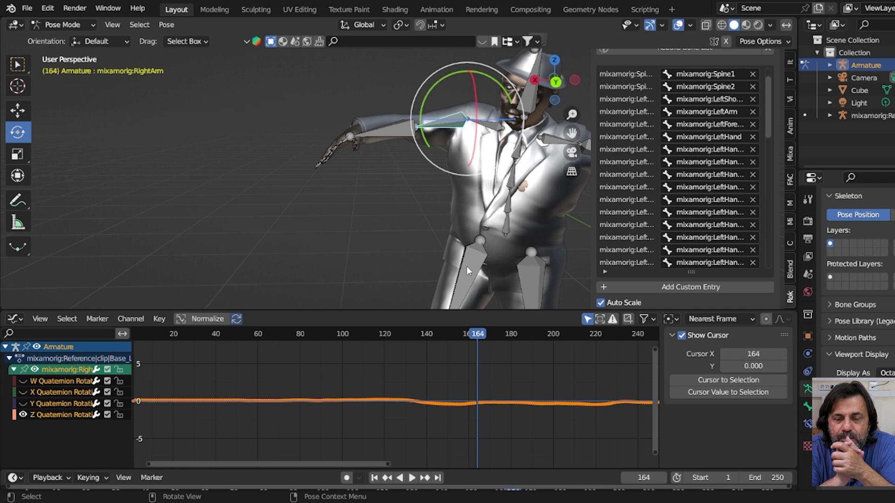
Step: Select the Hips bone so its location curves appear in the Graph Editor
scroll(467, 266, down, 3)
scroll(450, 266, down, 3)
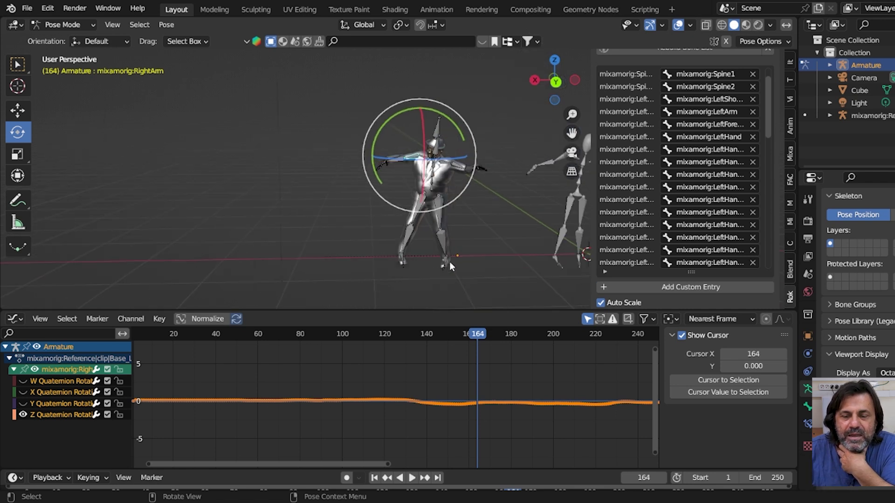
scroll(428, 229, up, 3)
scroll(498, 230, up, 1)
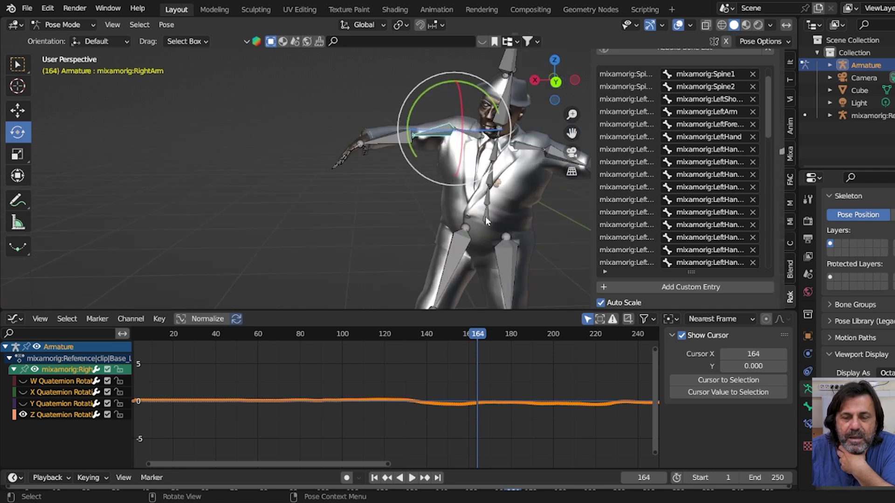
click(485, 217)
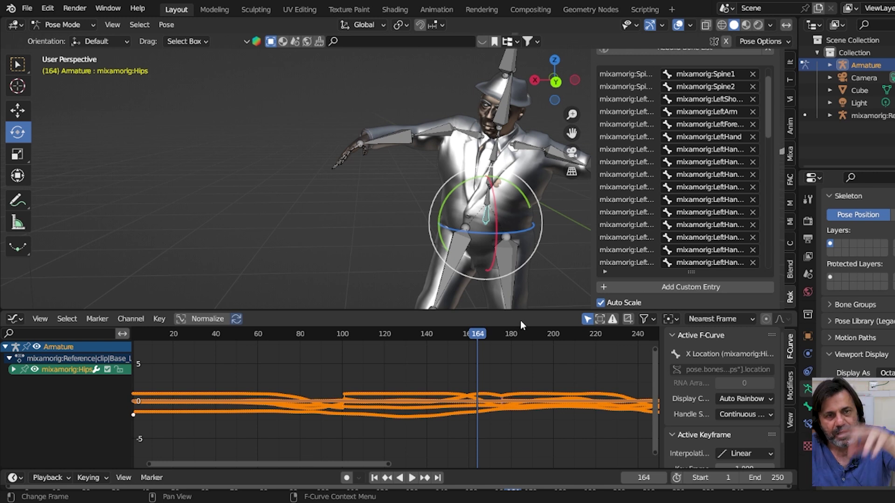
scroll(485, 253, up, 3)
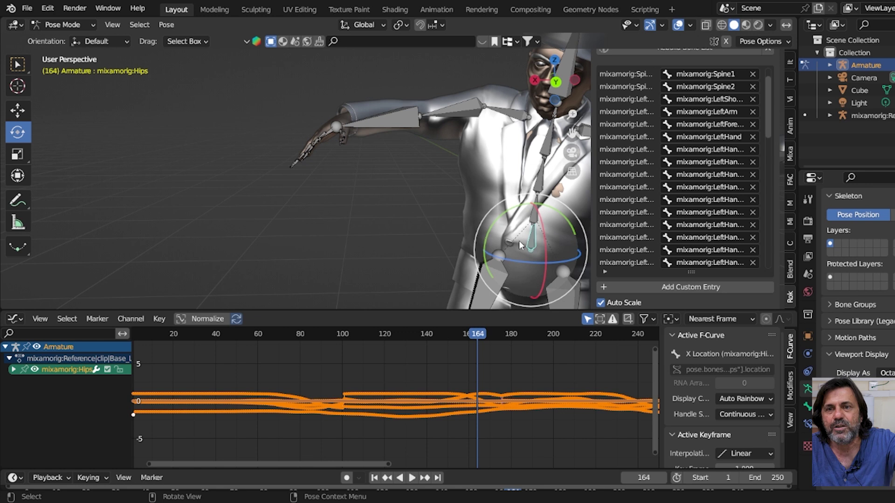
scroll(535, 248, up, 2)
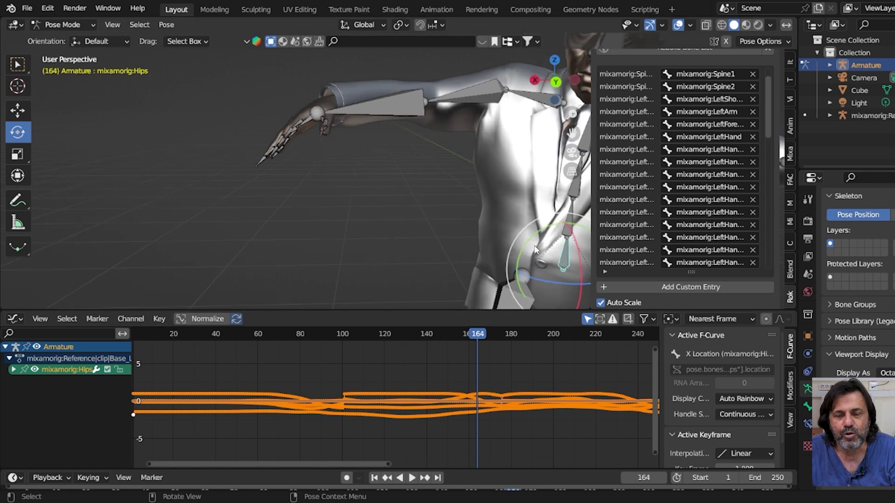
Step: Expand the Hips channels and show only the Z Location curve
click(13, 369)
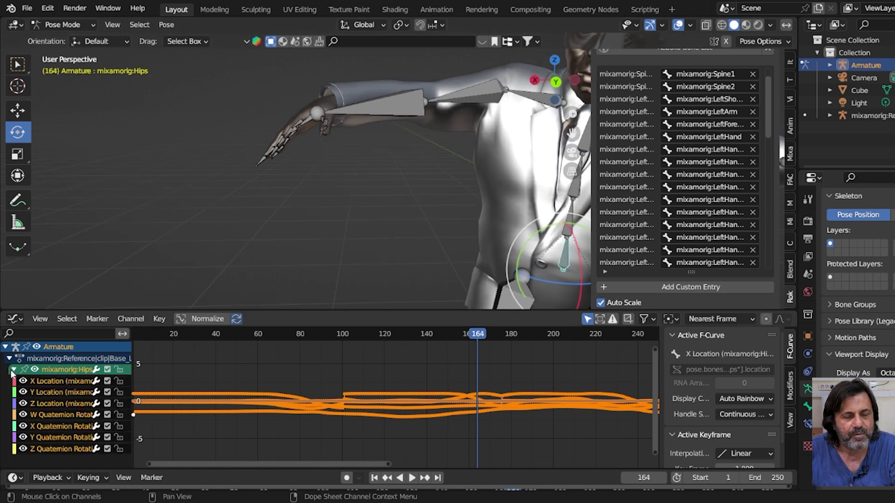
click(34, 369)
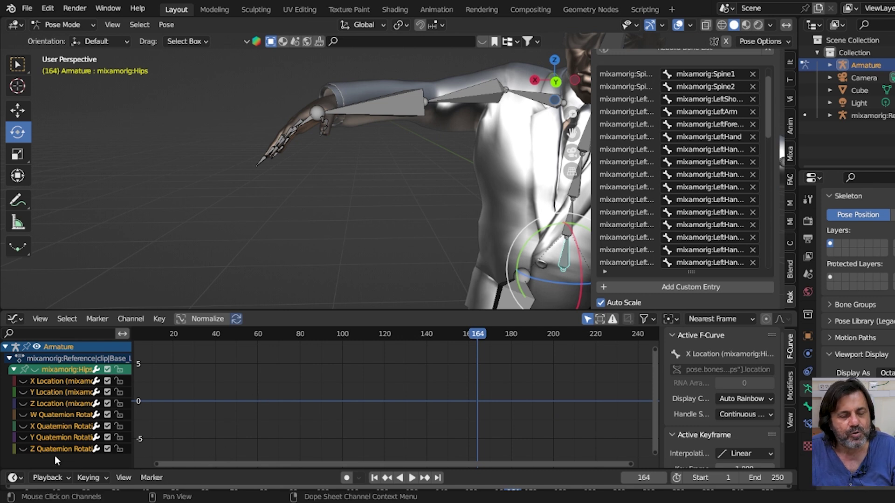
click(24, 404)
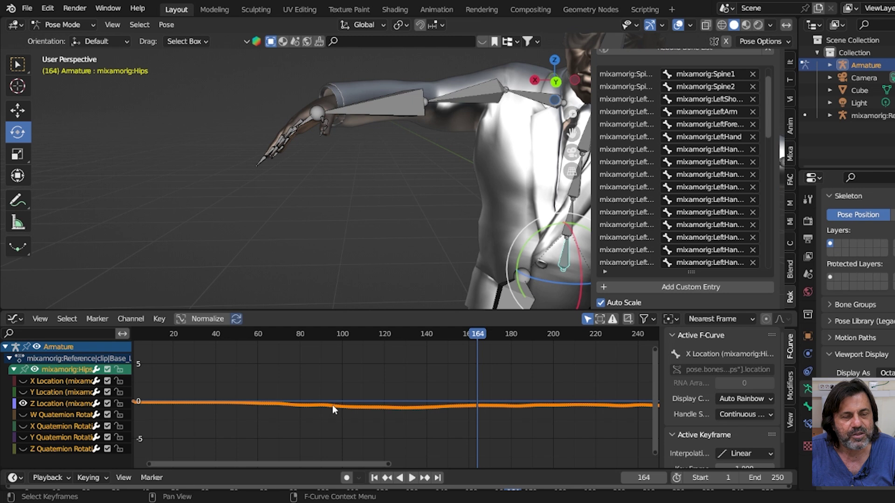
Step: Select the Z Location curve and turn on proportional editing for F-curves
middle_drag(467, 392, 417, 400)
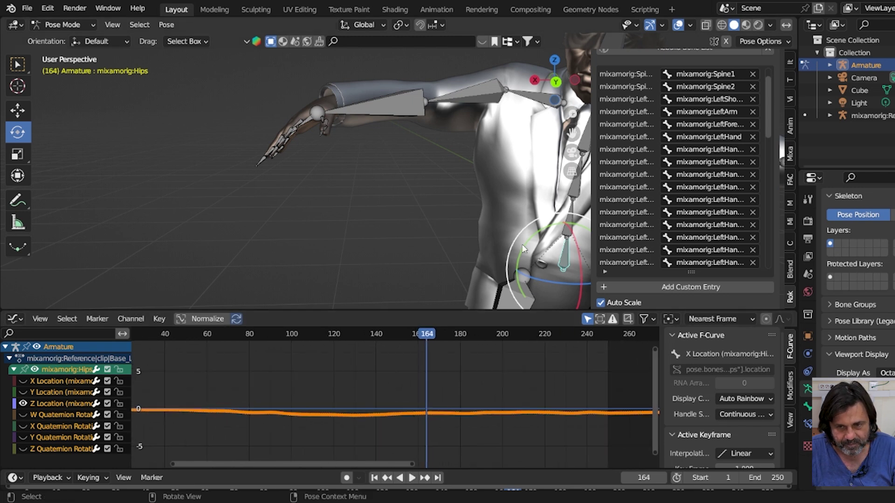
scroll(466, 209, down, 2)
shift+middle_drag(513, 186, 362, 181)
scroll(362, 181, up, 3)
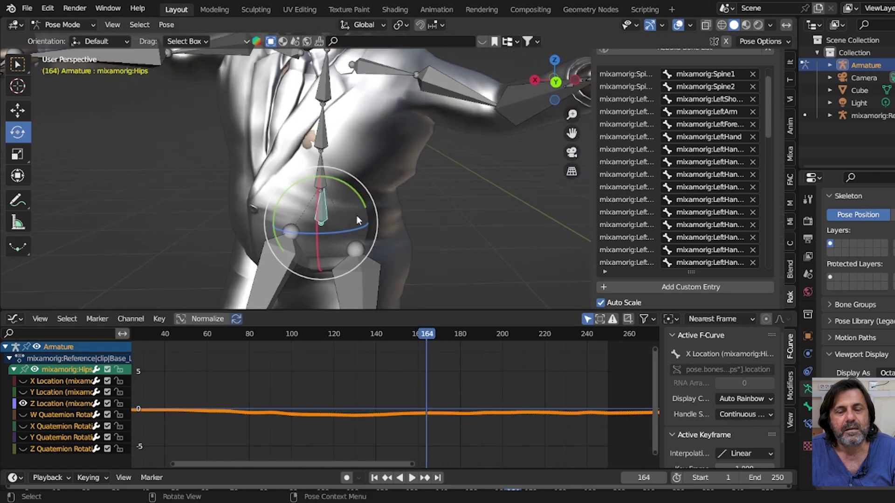
click(427, 414)
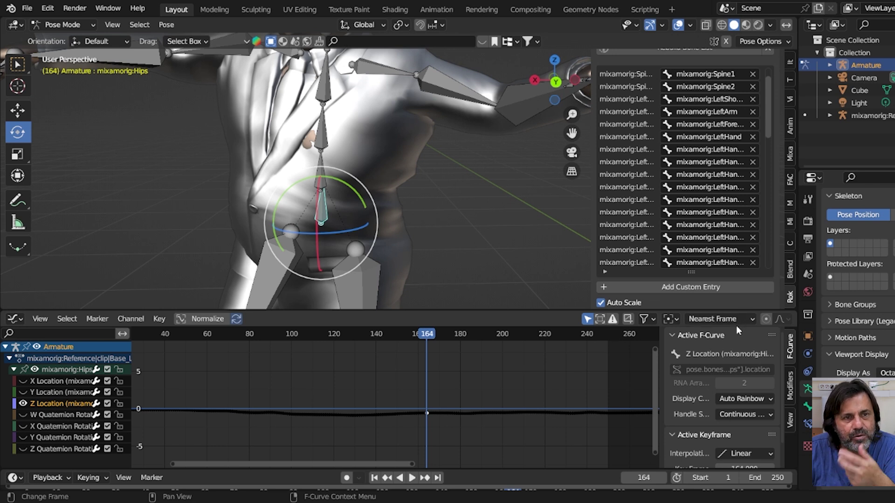
click(766, 321)
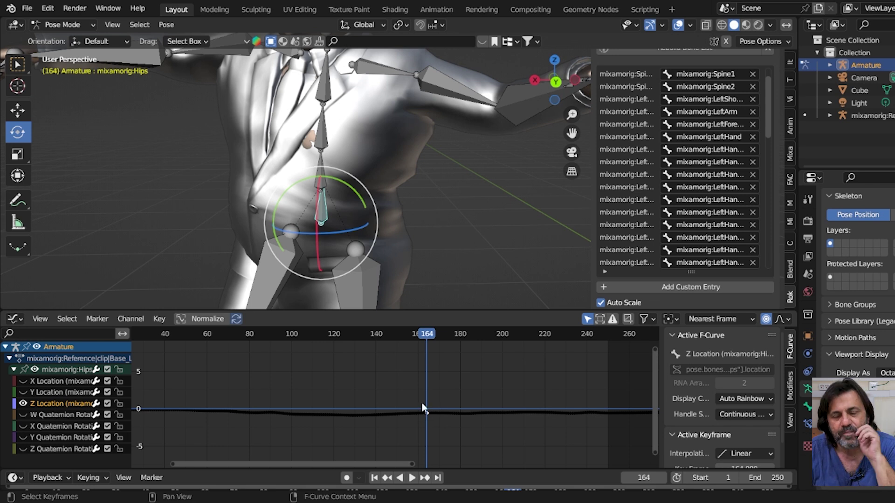
Step: Move the Hips Z Location keys twice using proportional falloff
key(g)
scroll(422, 403, down, 6)
scroll(422, 404, down, 6)
scroll(422, 404, down, 7)
scroll(422, 404, down, 4)
scroll(422, 404, down, 5)
scroll(422, 404, down, 5)
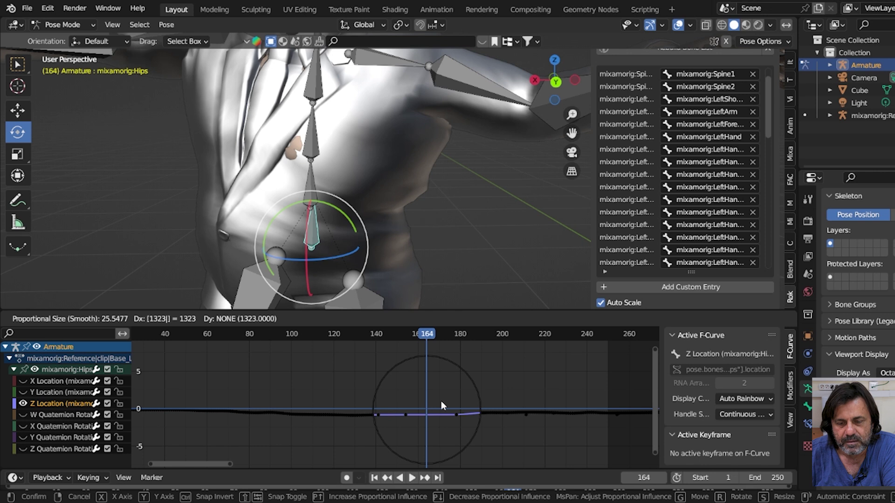
click(441, 400)
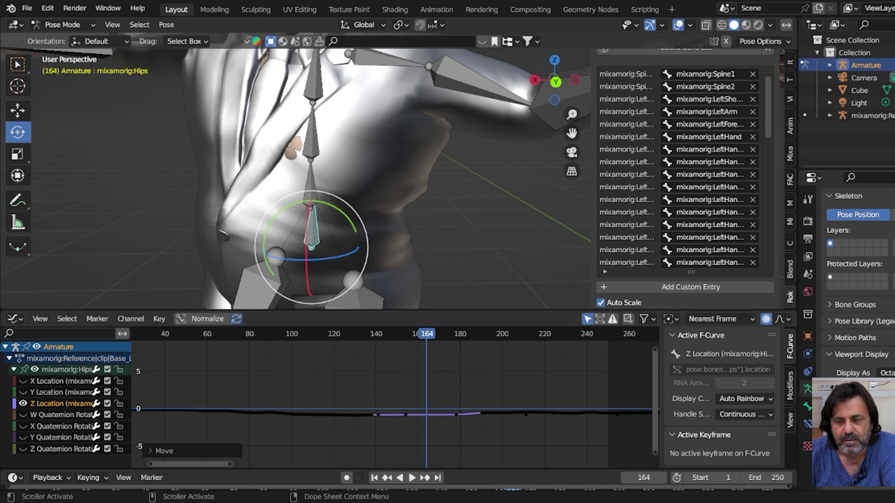
key(g)
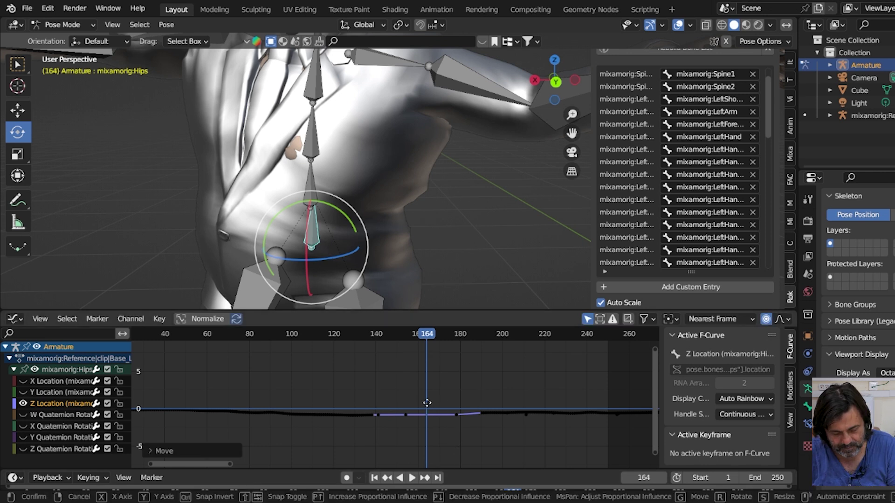
click(431, 411)
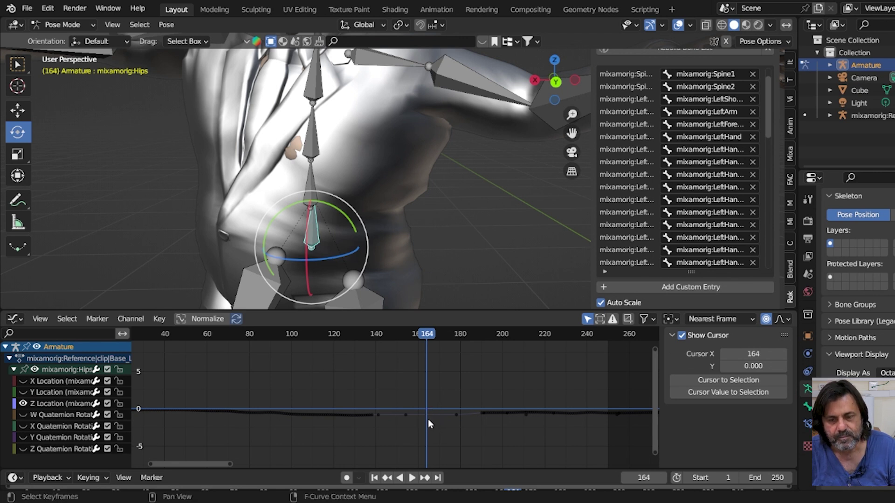
Step: Try moving the key near frame 153 proportionally, then cancel and deselect, leaving the curve flat
drag(381, 385, 445, 424)
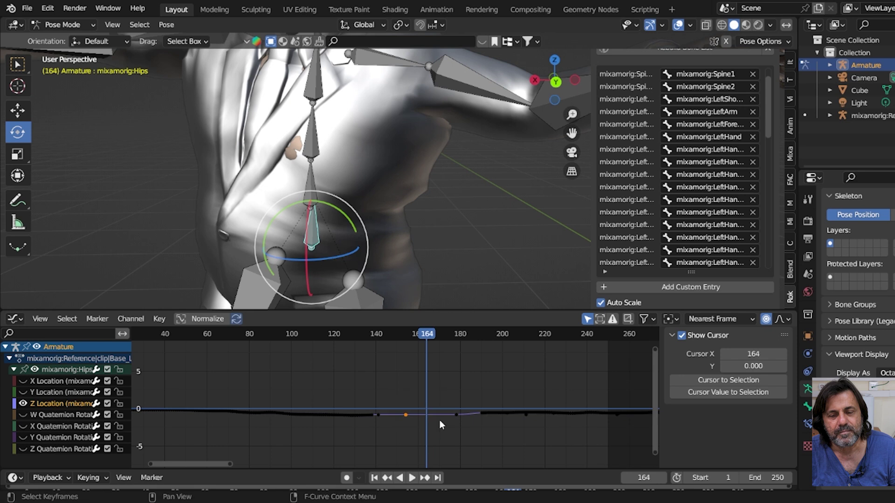
key(g)
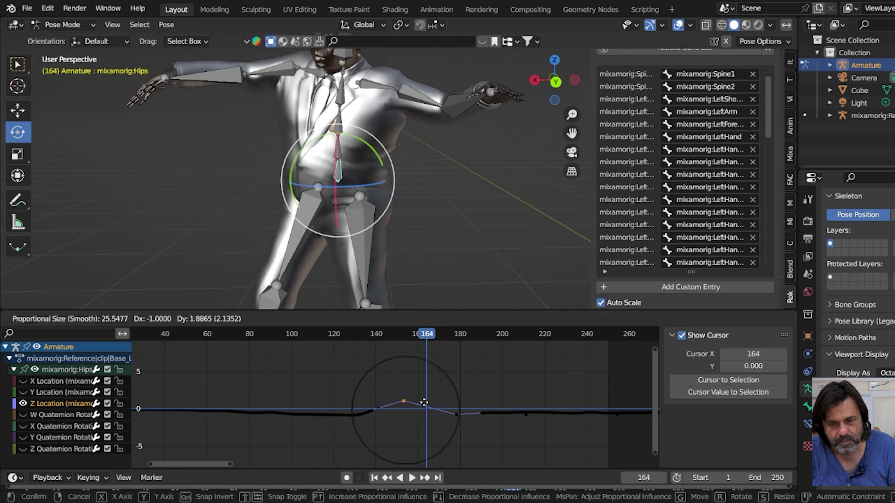
scroll(425, 408, down, 4)
scroll(425, 408, down, 2)
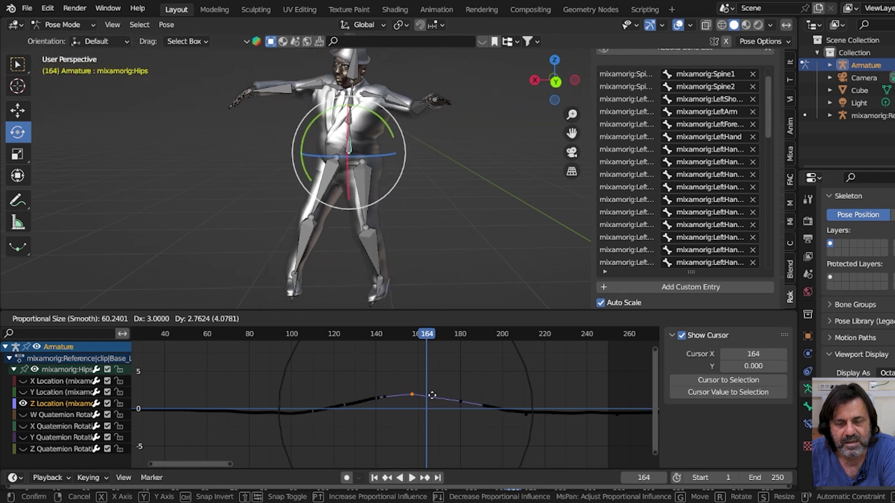
right_click(432, 396)
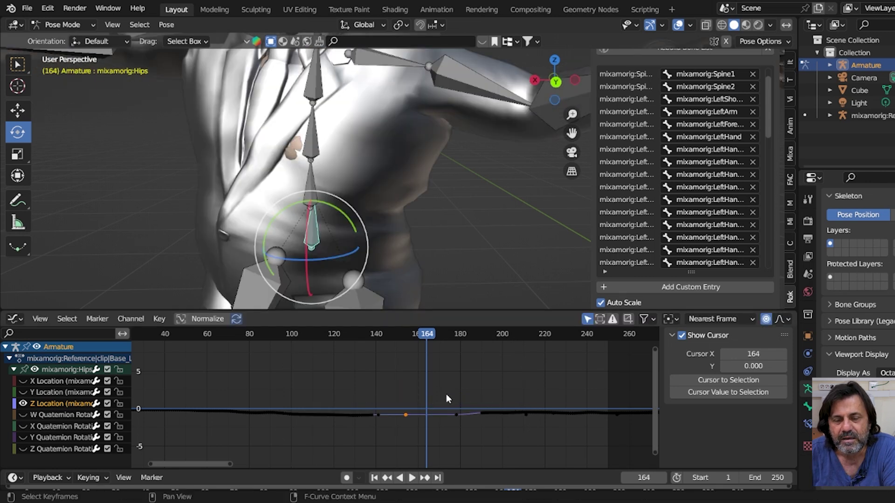
key(ctrl+z)
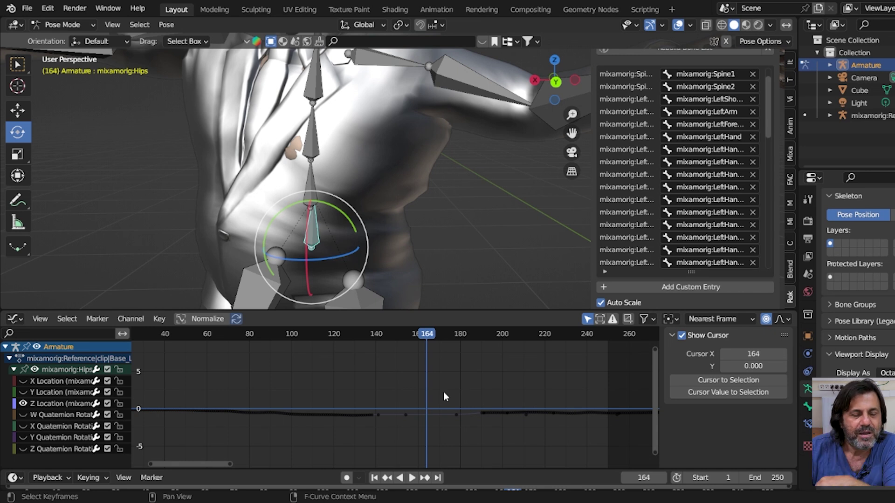
Step: Show the Hips Y Location curve, select its frame-164 key, and test a proportional move, cancelling it
click(23, 392)
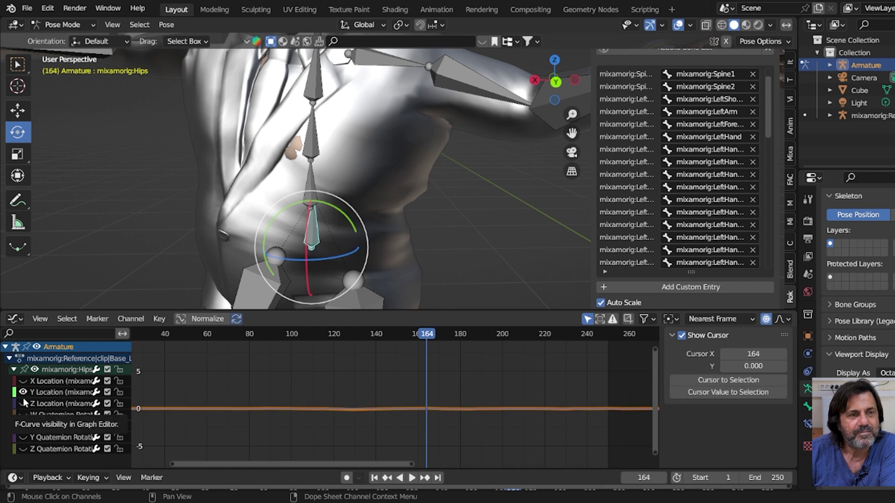
click(424, 410)
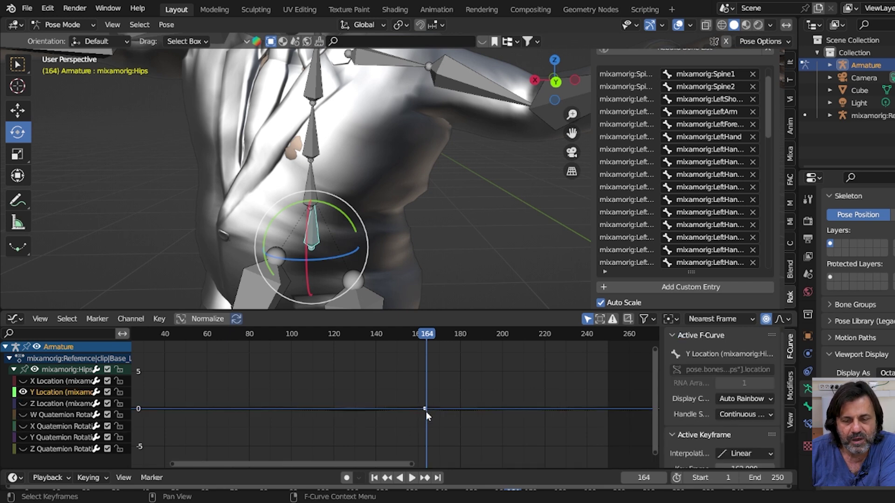
scroll(410, 401, down, 1)
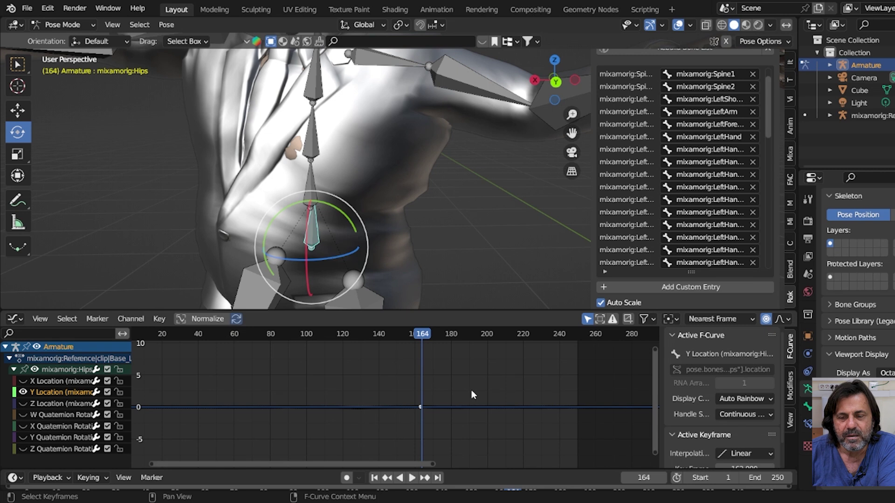
key(g)
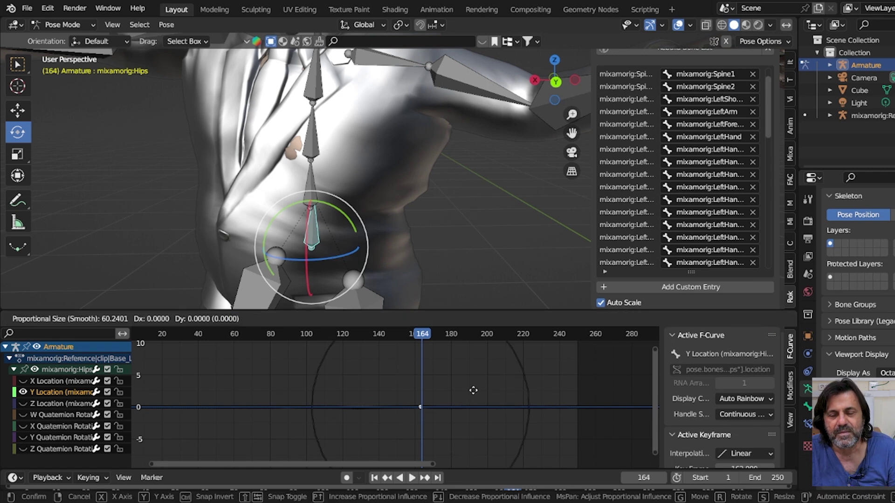
scroll(475, 392, down, 1)
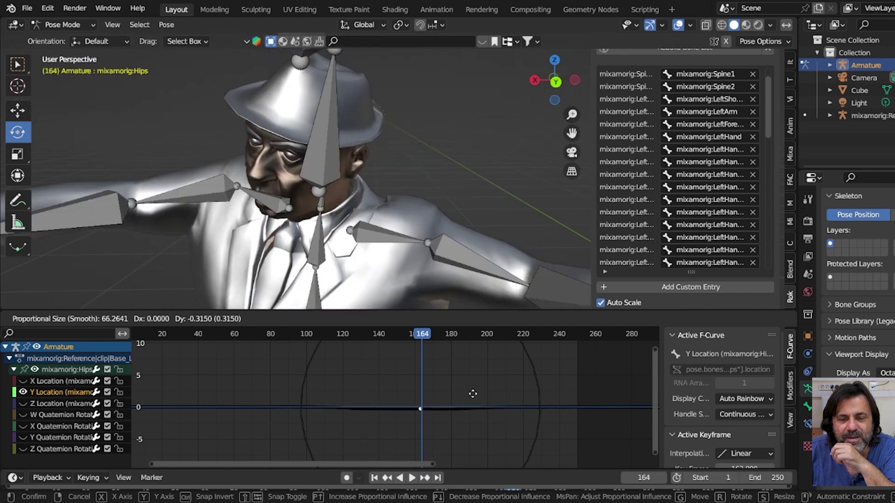
right_click(472, 397)
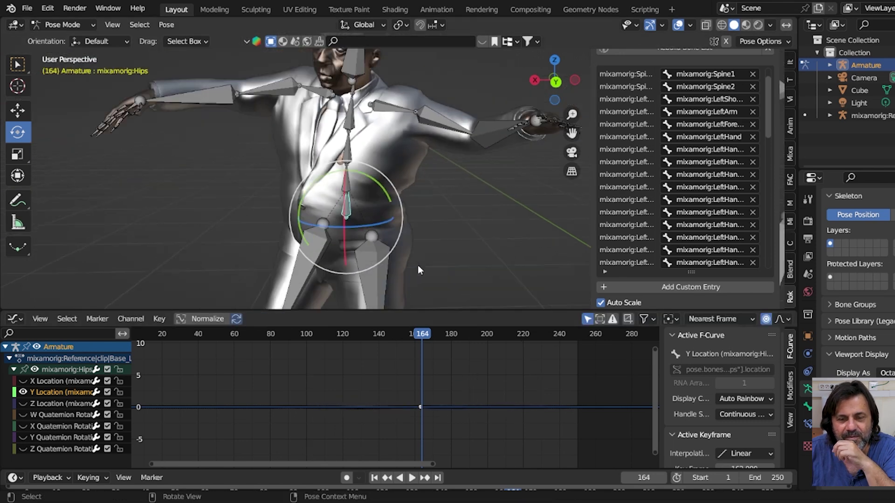
Step: Raise the frame-164 Y Location key, review it in playback, then undo it back to 0
key(g)
click(434, 387)
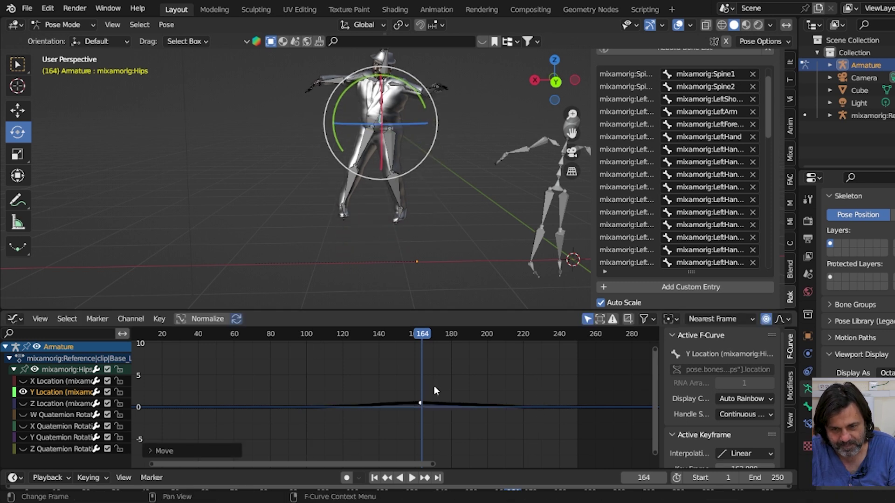
drag(415, 339, 311, 339)
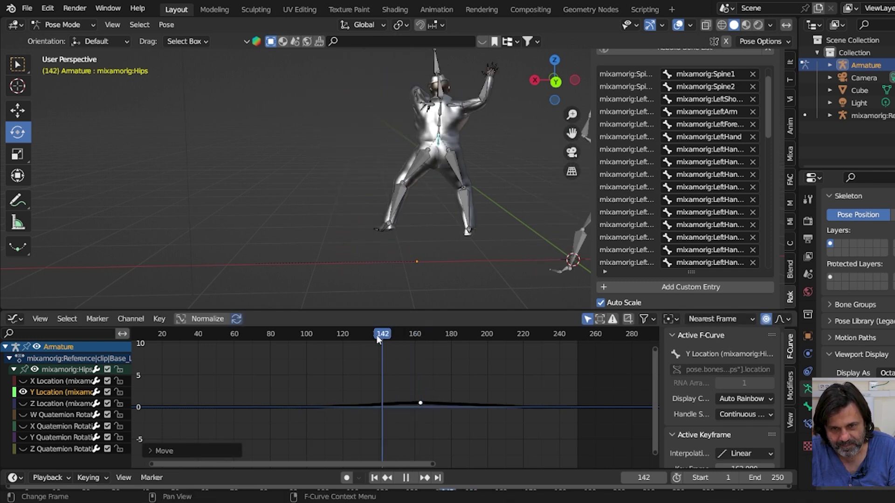
key(space)
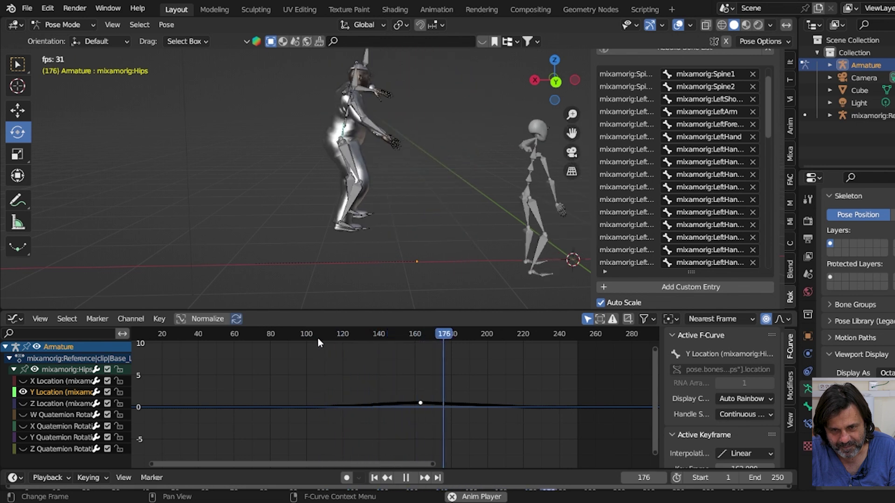
key(space)
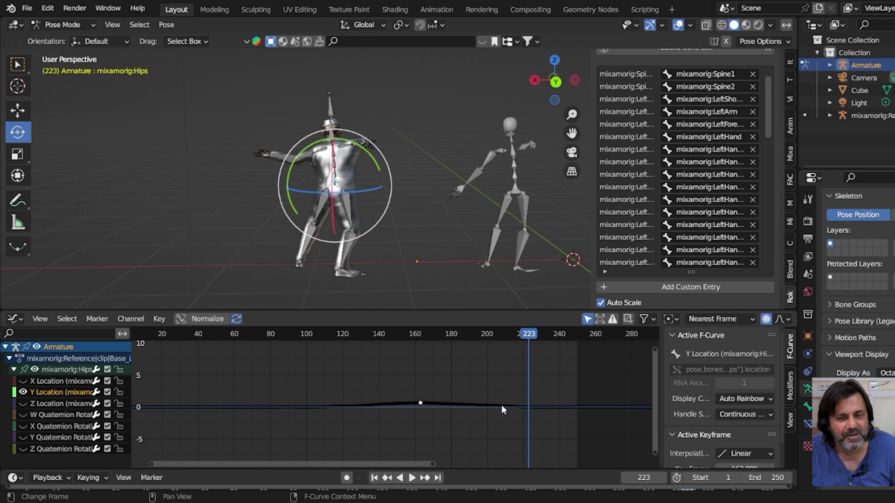
key(Down)
key(ctrl+z)
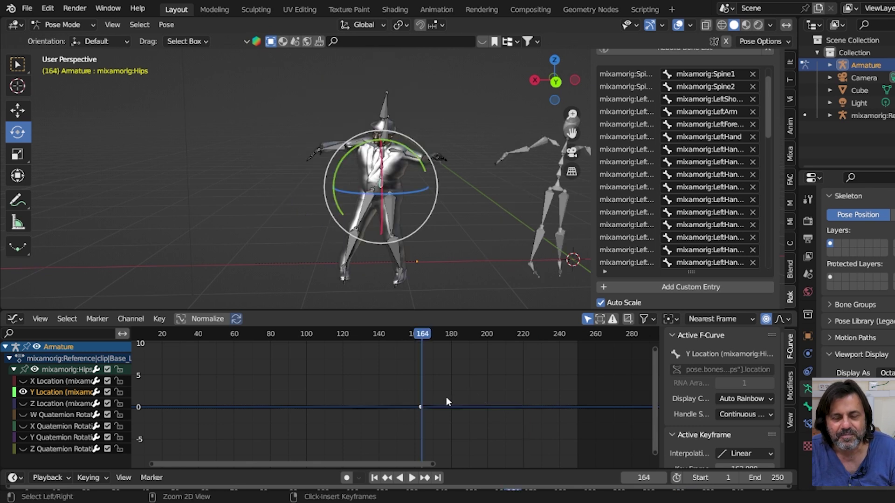
Step: Raise the frame 164 Hips Y Location key into a narrow, tight-falloff bump and play it from frame 181
key(g)
scroll(420, 392, up, 5)
scroll(420, 392, up, 3)
scroll(420, 392, up, 2)
scroll(420, 392, up, 2)
click(420, 392)
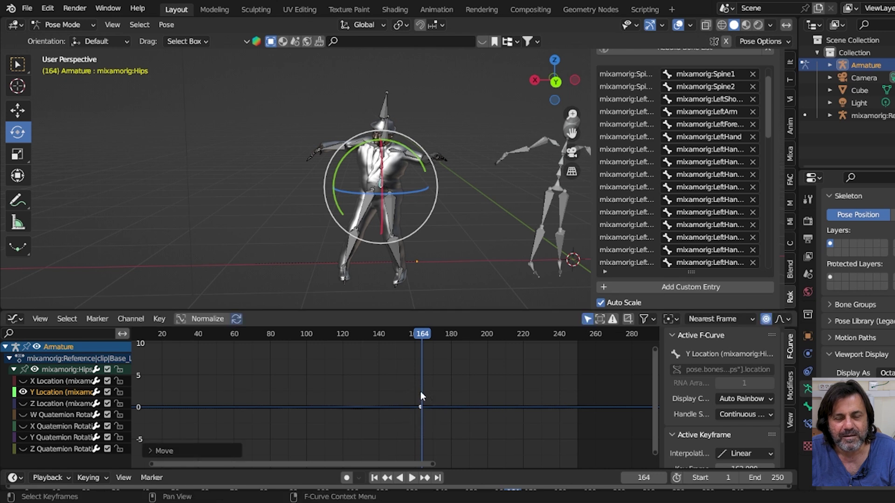
key(g)
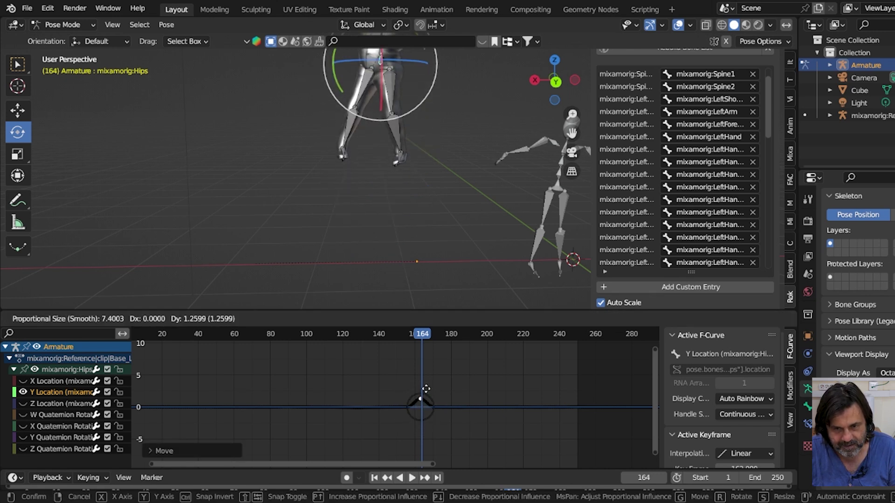
click(426, 388)
drag(414, 332, 404, 335)
key(space)
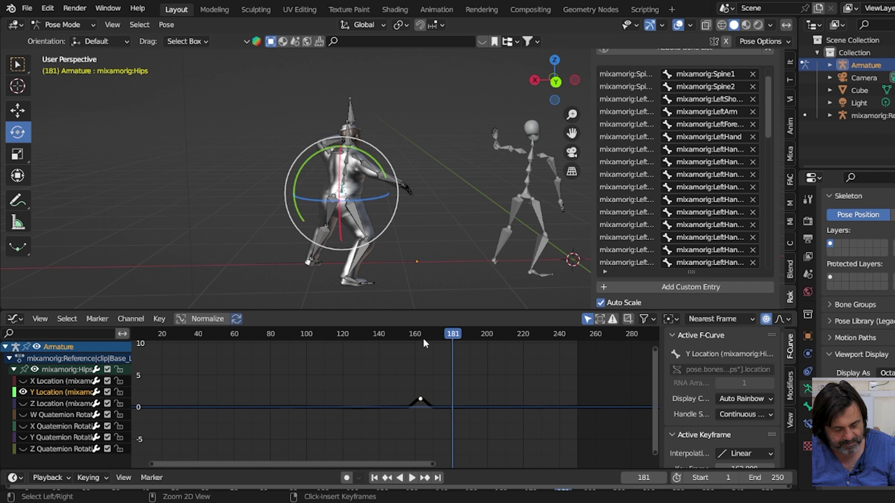
Step: Flatten the frame 164 key back and zoom the Graph Editor out
click(423, 338)
scroll(434, 404, down, 1)
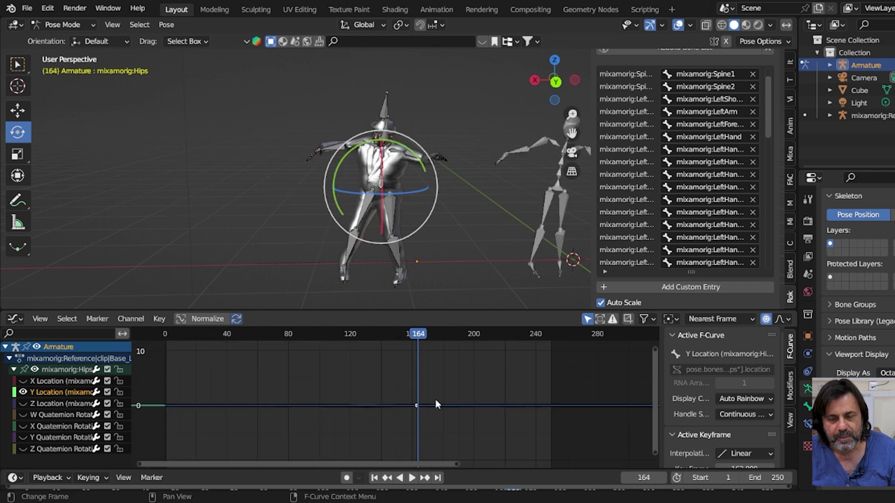
scroll(436, 405, down, 2)
scroll(437, 405, down, 2)
scroll(437, 405, down, 1)
scroll(438, 406, down, 1)
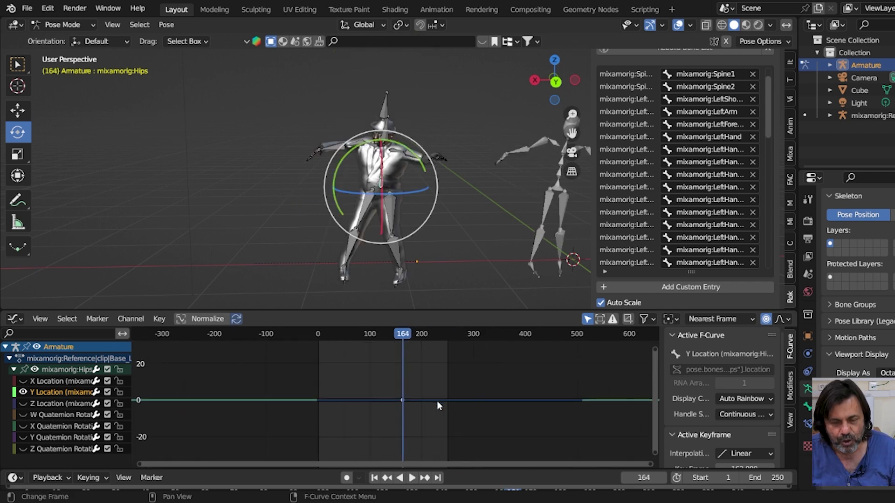
Step: Lift the frame 164 key into a wide, gentle bump with large proportional falloff and play it back
key(g)
scroll(437, 401, down, 7)
scroll(437, 402, down, 2)
scroll(437, 401, down, 10)
scroll(438, 402, down, 12)
scroll(437, 402, down, 2)
scroll(437, 401, down, 1)
scroll(437, 401, up, 3)
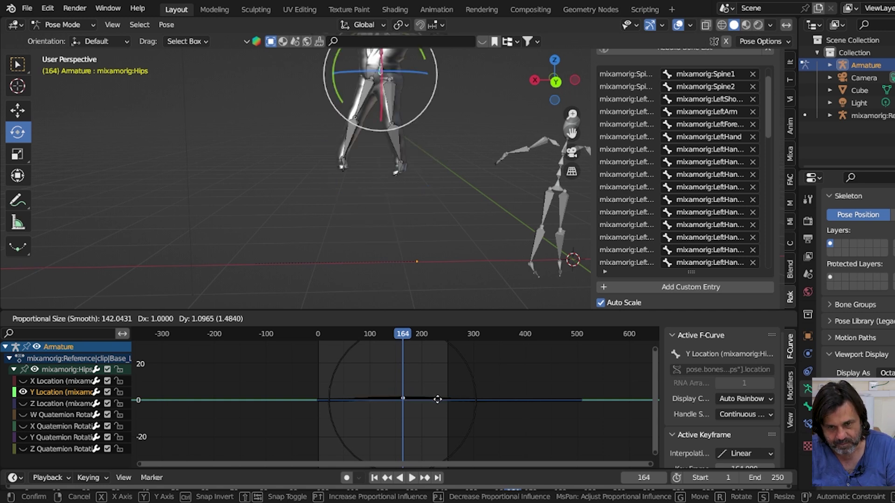
click(436, 400)
click(375, 334)
key(space)
drag(375, 334, 326, 337)
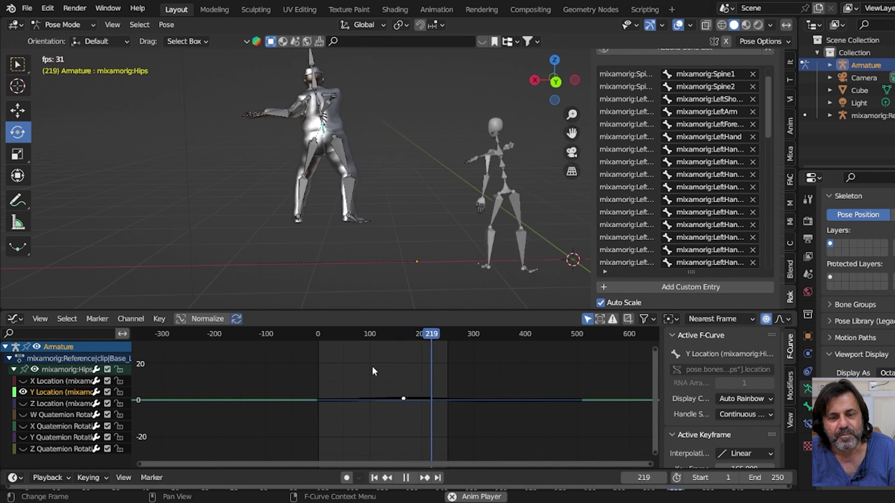
Step: Set the scene end frame to 250 and replay the animation from the start
key(space)
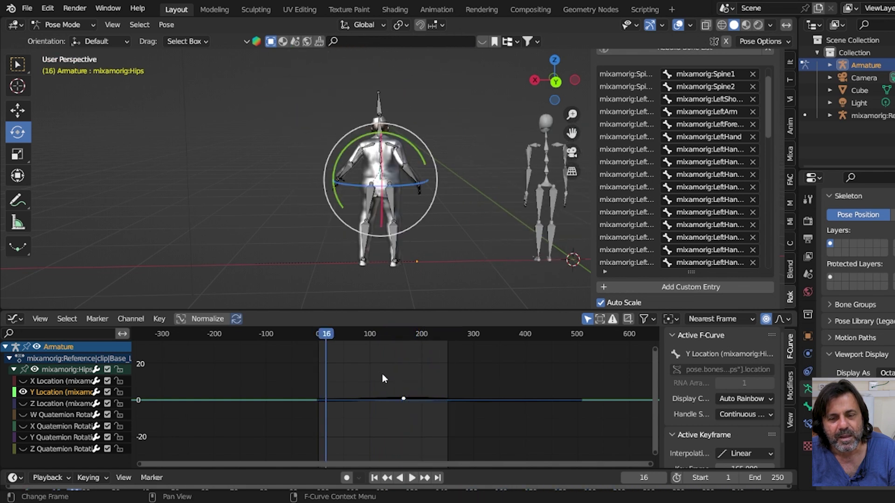
drag(764, 478, 820, 477)
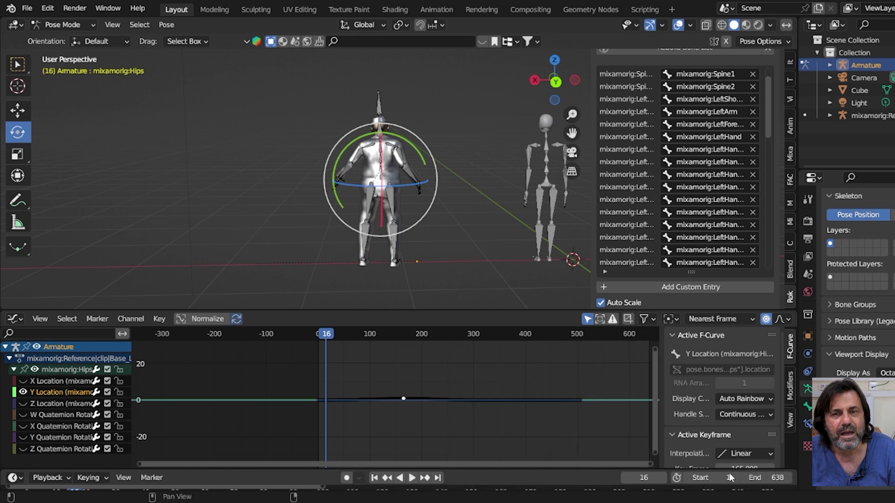
key(space)
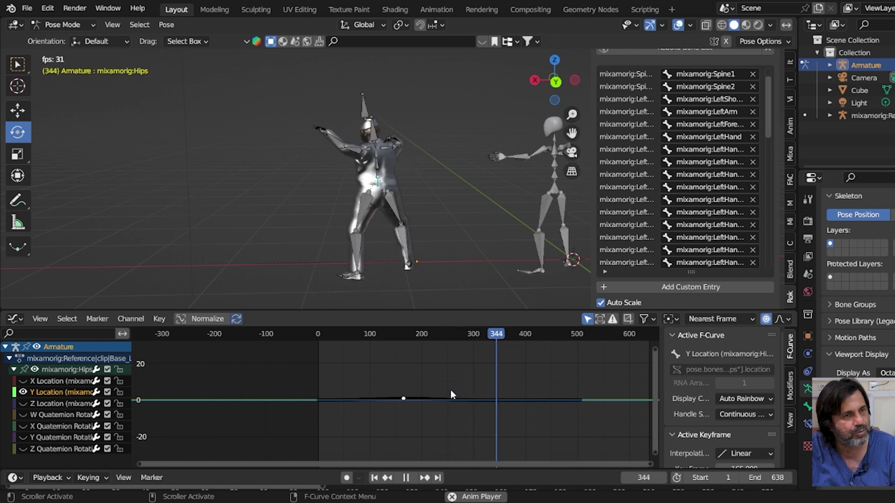
key(space)
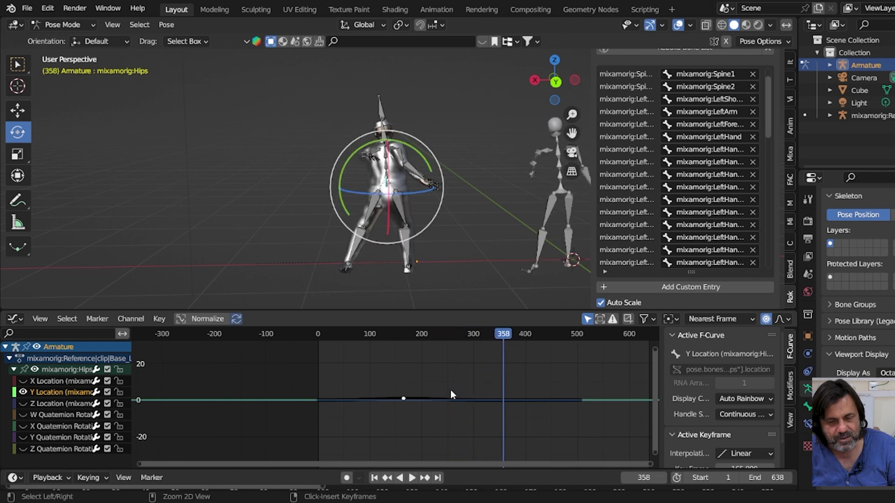
key(ctrl+z)
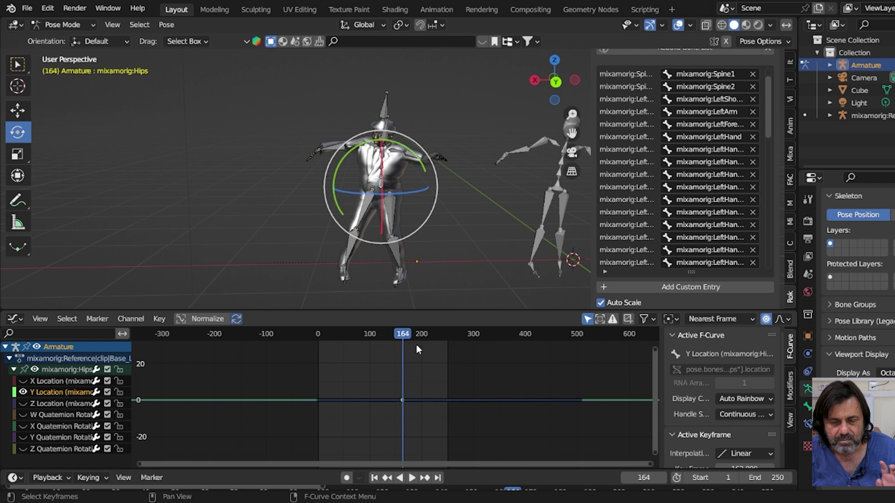
drag(399, 337, 306, 354)
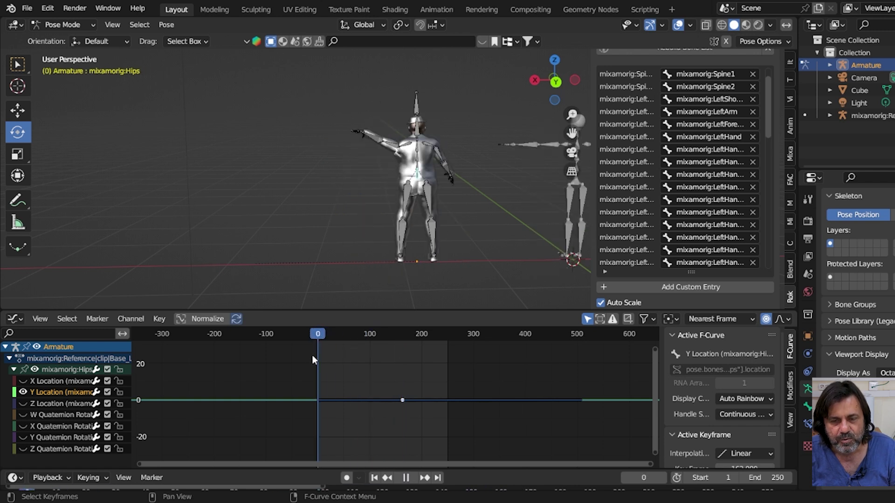
key(space)
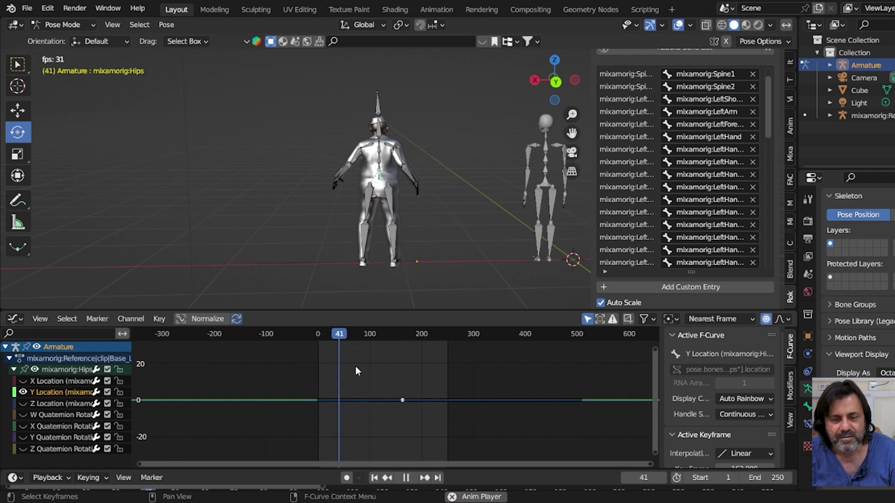
key(space)
Step: Raise the playback start frame to 31 and play through to frame 180
drag(340, 334, 339, 336)
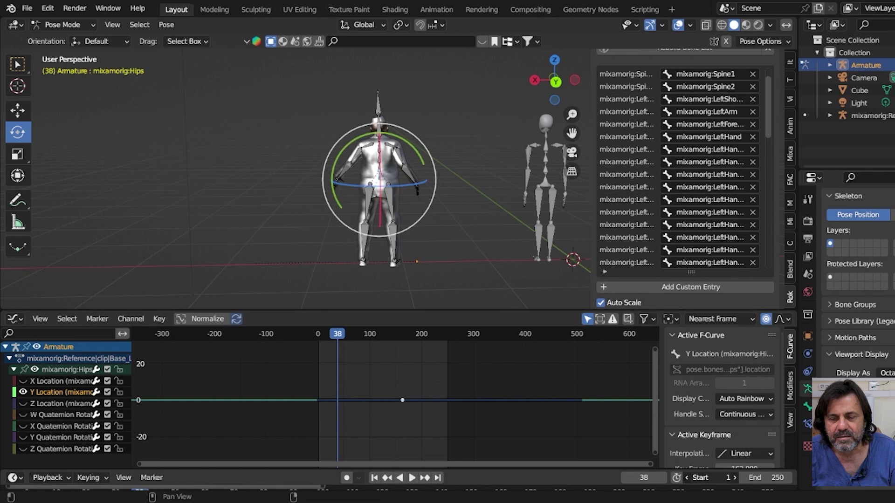
drag(708, 477, 727, 477)
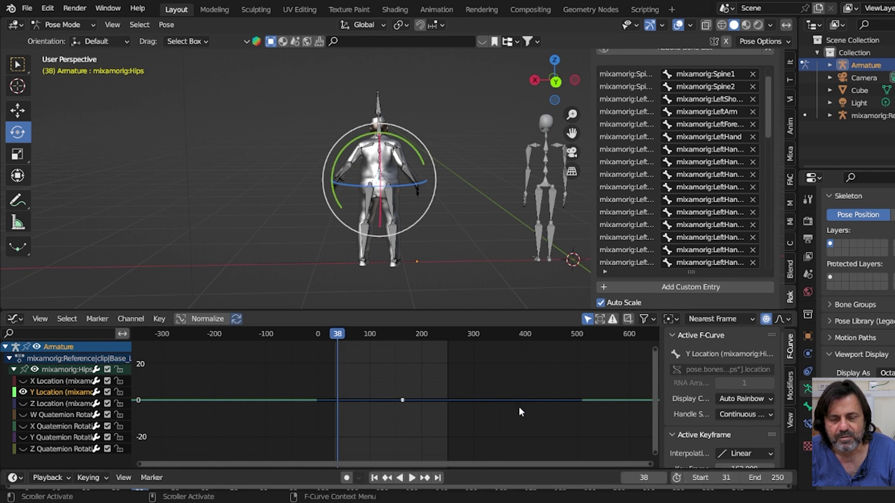
key(space)
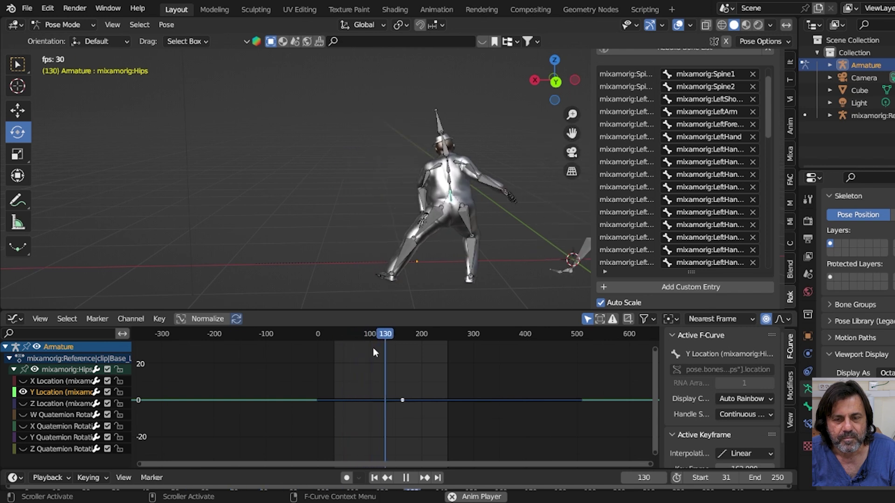
key(space)
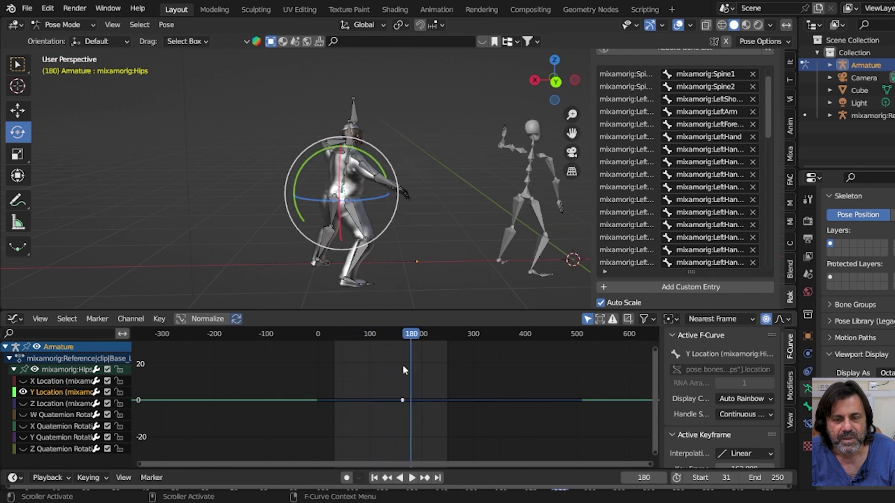
scroll(422, 398, up, 2)
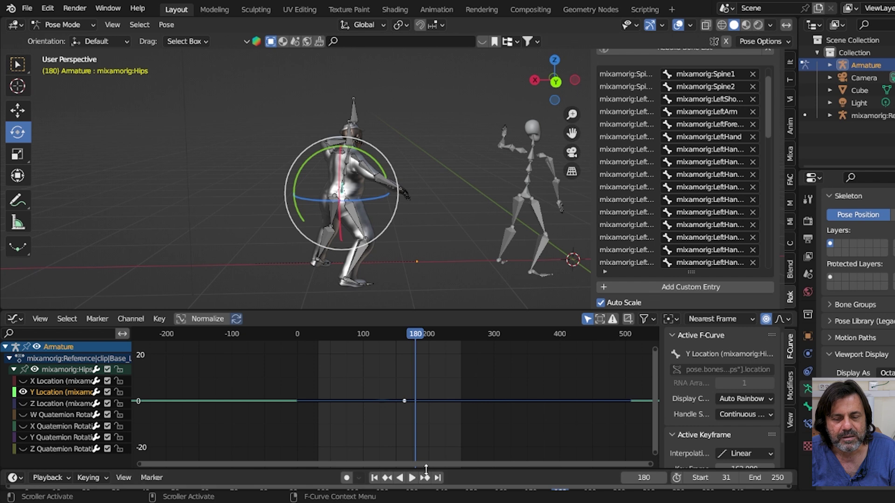
Step: Make the Timeline area much taller and zoom out to see the whole clip
drag(425, 468, 426, 380)
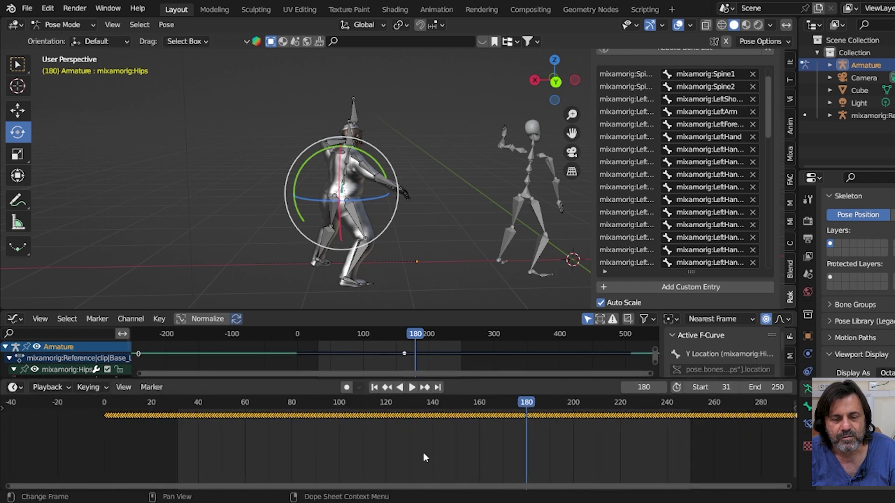
scroll(422, 454, down, 2)
scroll(422, 454, down, 1)
scroll(423, 454, down, 2)
scroll(424, 454, down, 2)
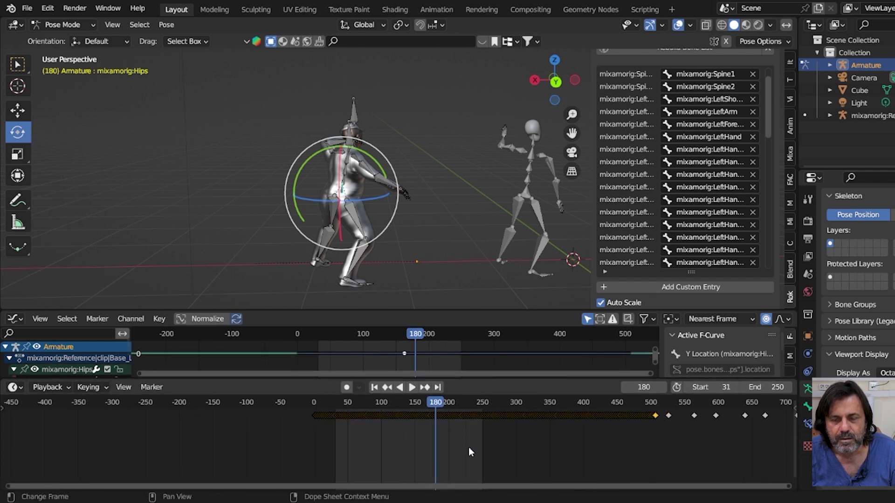
scroll(476, 451, down, 1)
scroll(483, 452, down, 1)
scroll(483, 453, down, 2)
scroll(485, 455, down, 1)
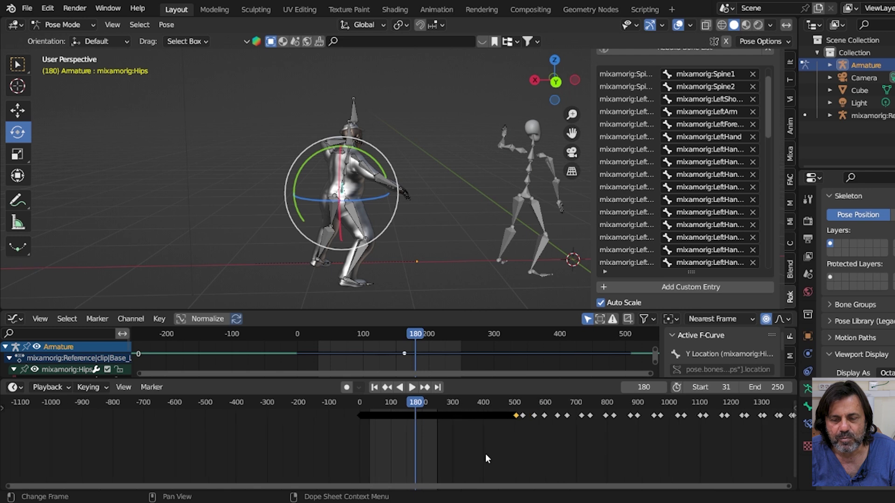
Step: Extend the playback end frame past all keyframes and play the full-length clip
drag(767, 387, 793, 388)
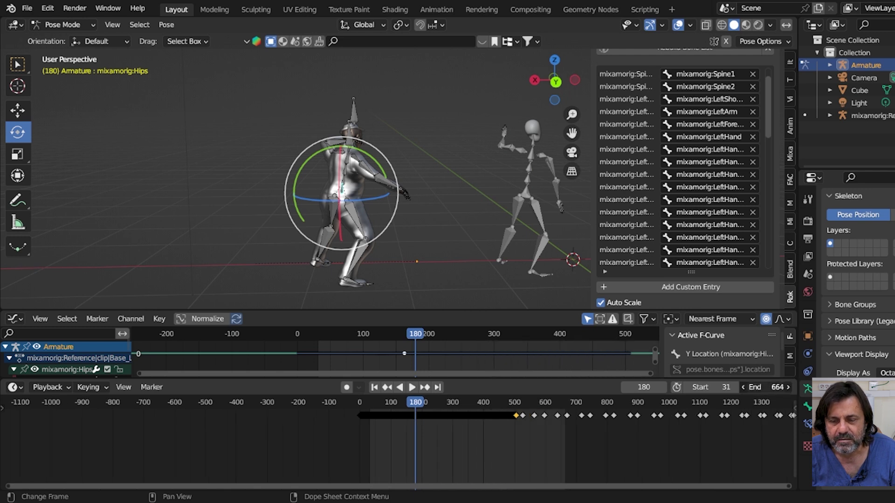
scroll(580, 435, down, 2)
scroll(582, 434, down, 2)
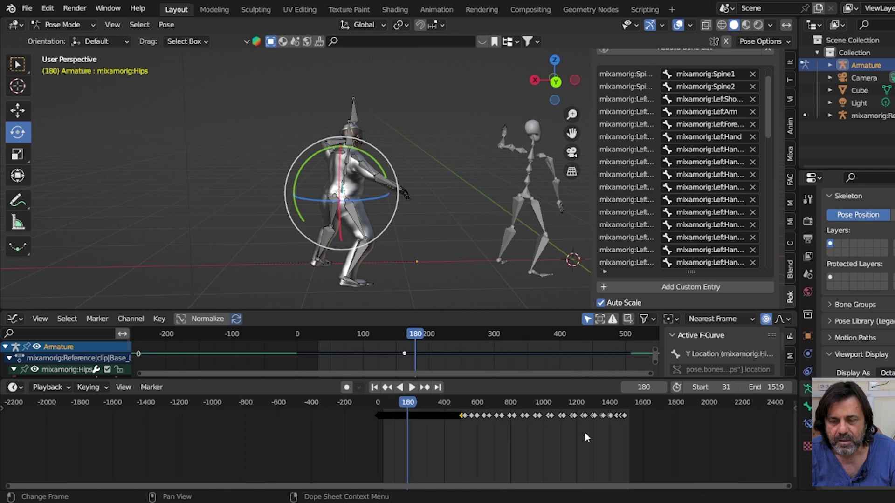
key(space)
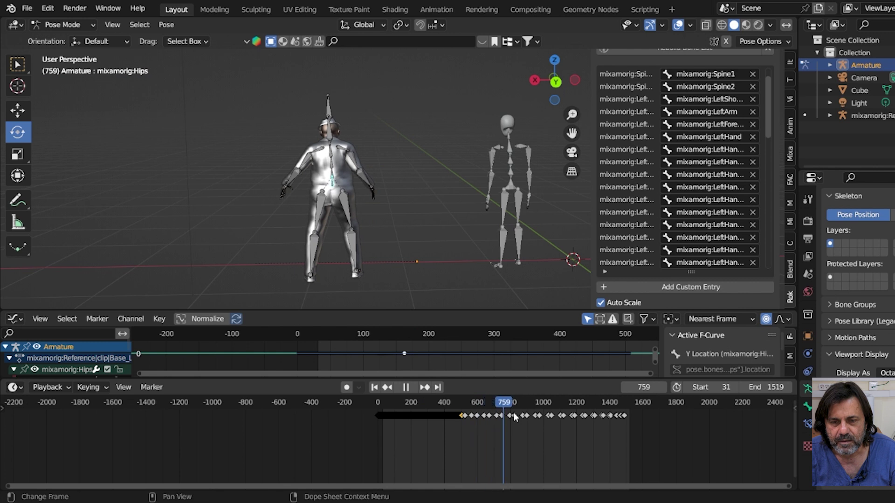
drag(486, 415, 460, 418)
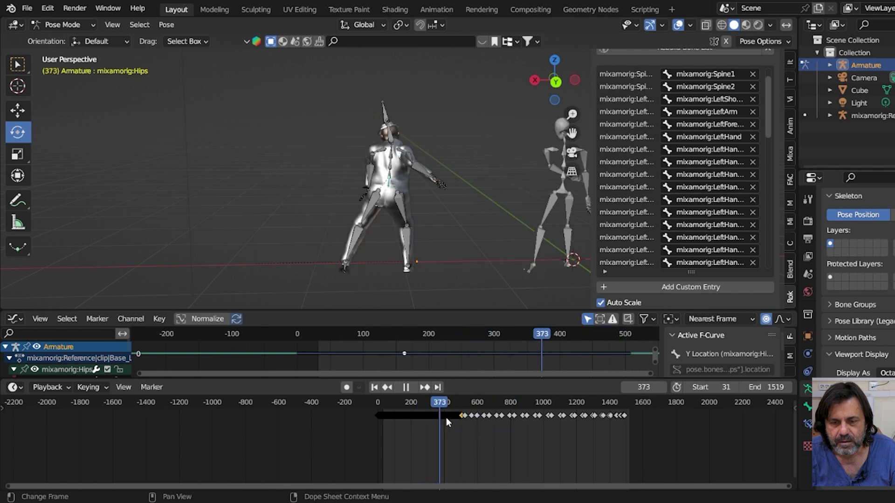
key(space)
Step: Set the end frame to 489 and scrub back to frame 28
mouse_move(766, 387)
mouse_down()
mouse_move(746, 387)
mouse_move(760, 388)
mouse_up()
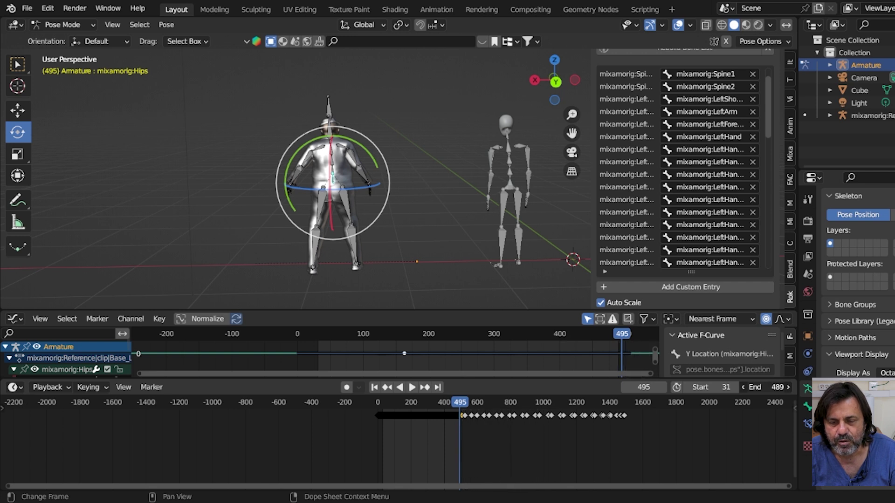
scroll(381, 445, up, 2)
scroll(398, 439, up, 3)
scroll(404, 430, up, 2)
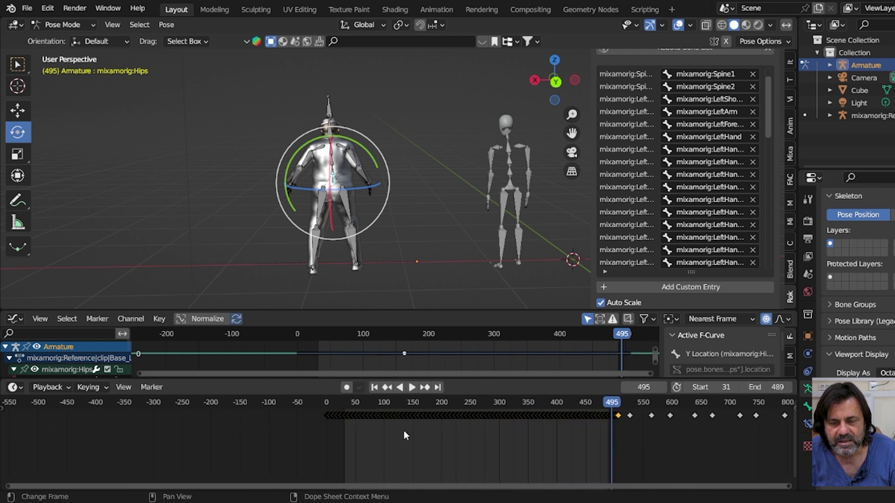
scroll(403, 430, up, 2)
middle_drag(589, 438, 600, 473)
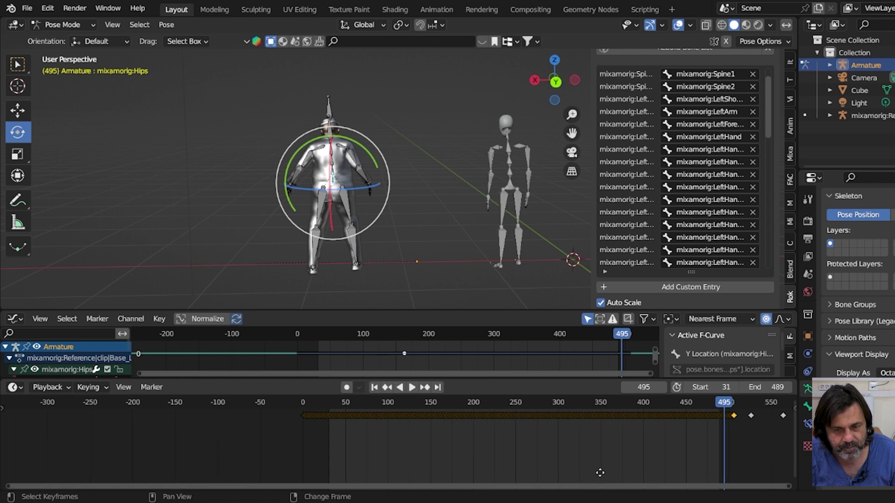
drag(719, 420, 326, 417)
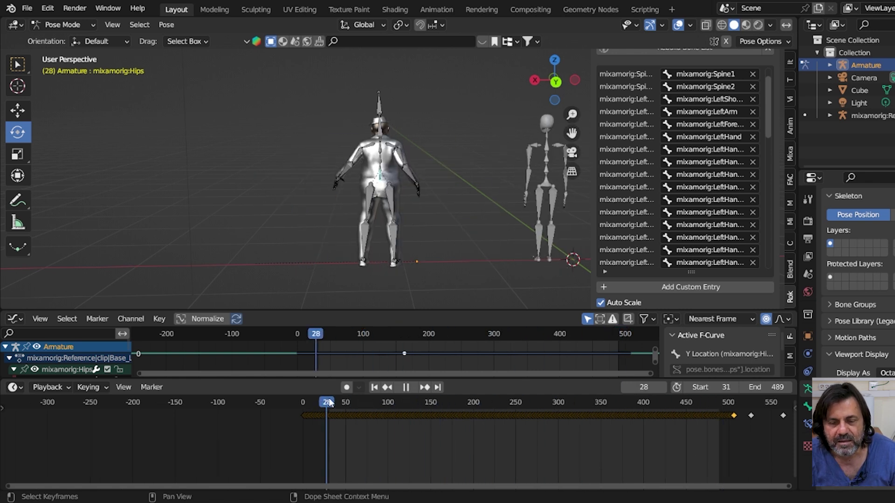
Step: Collapse the Graph Editor so the Dope Sheet fills the lower area, zoomed to the clip start
drag(453, 381, 458, 331)
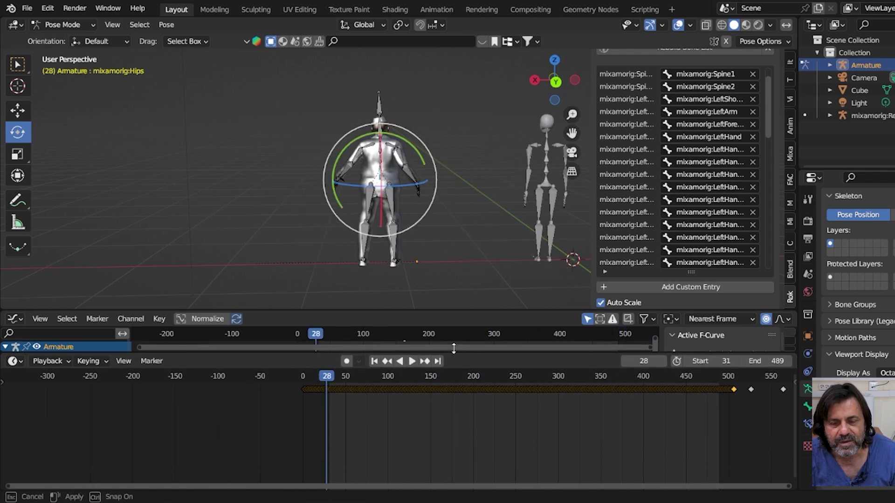
scroll(435, 432, up, 2)
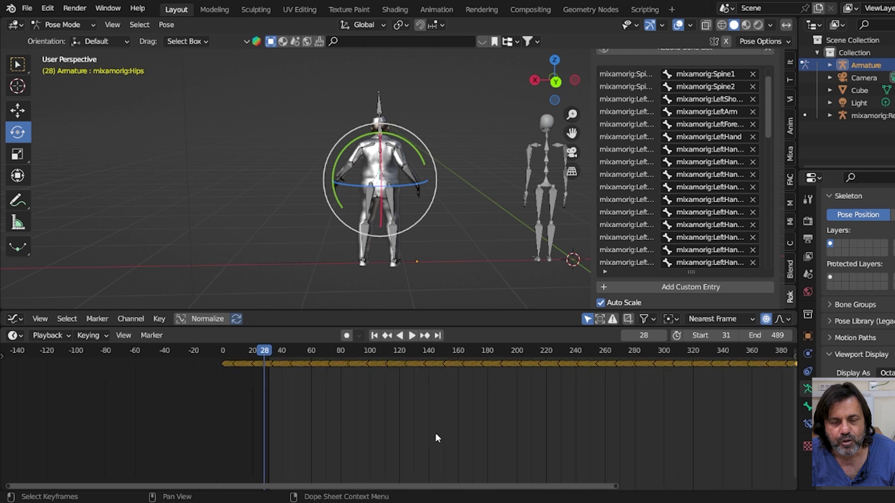
middle_drag(428, 420, 432, 444)
scroll(448, 436, up, 2)
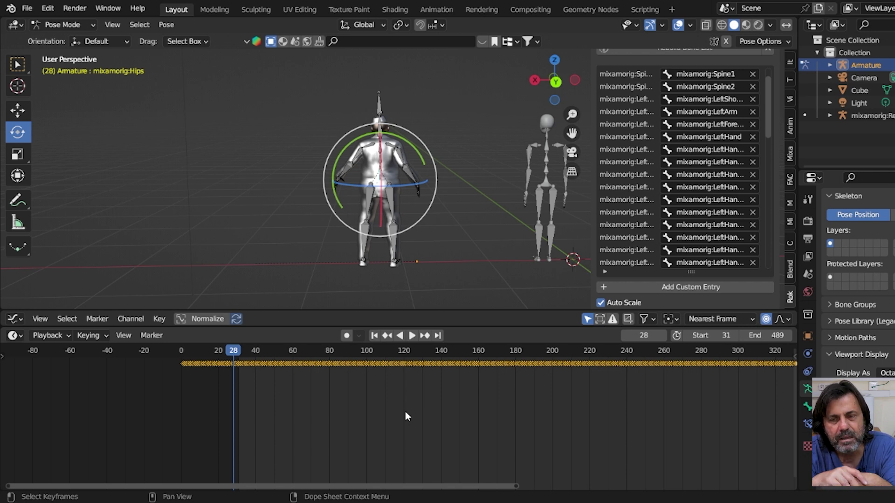
scroll(398, 251, up, 1)
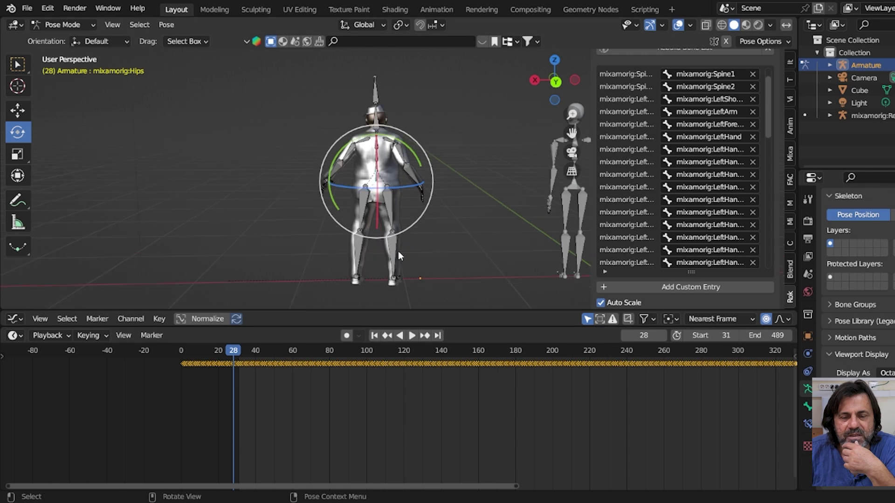
scroll(387, 186, up, 3)
scroll(383, 164, up, 1)
Step: Select all the armature's bones and scrub its early keyframes from frame 28 to 52
key(a)
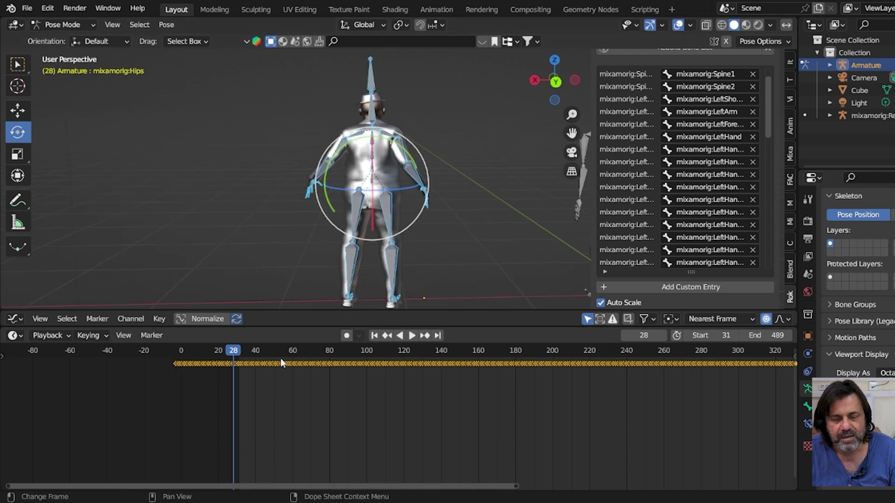
scroll(253, 400, up, 1)
scroll(252, 399, up, 1)
scroll(224, 404, up, 2)
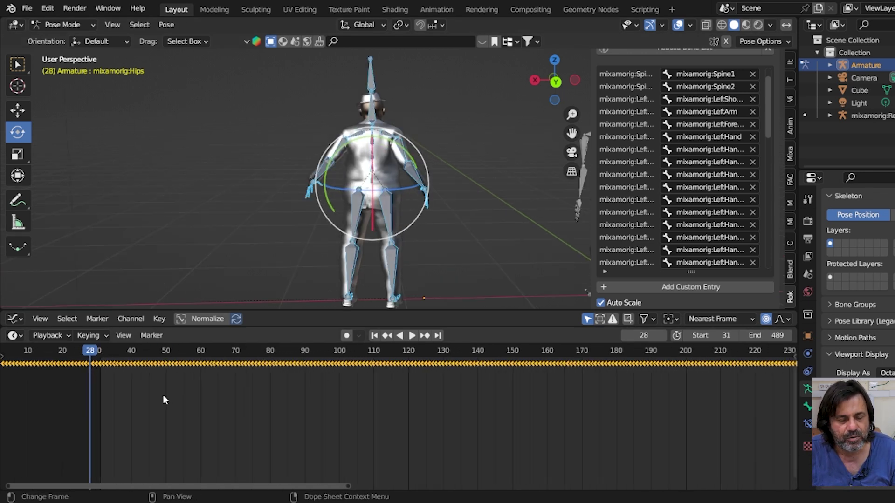
drag(89, 348, 97, 348)
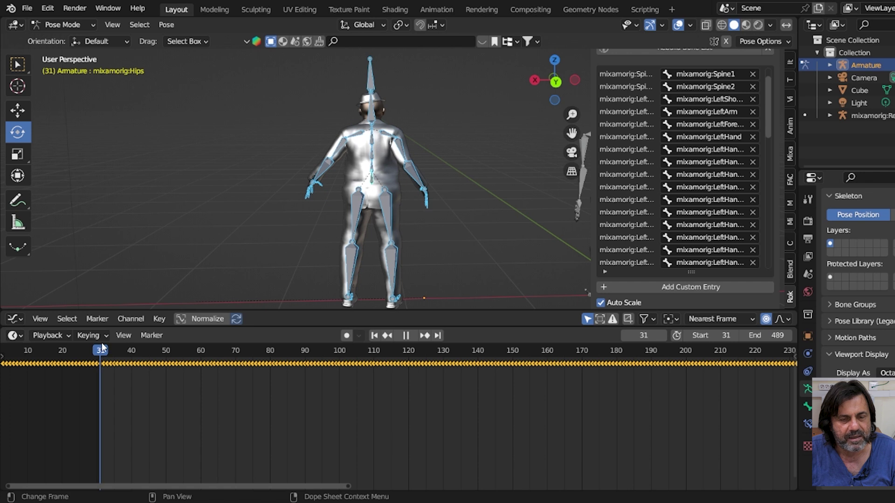
scroll(253, 422, up, 2)
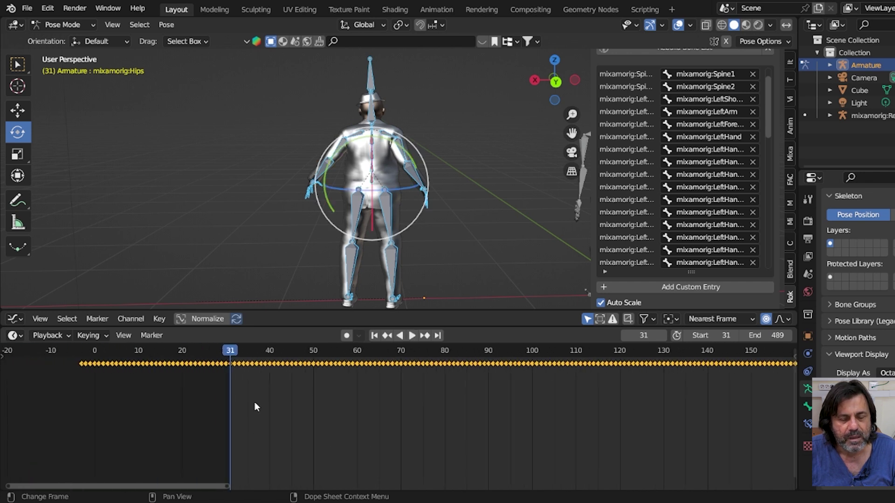
drag(231, 352, 321, 369)
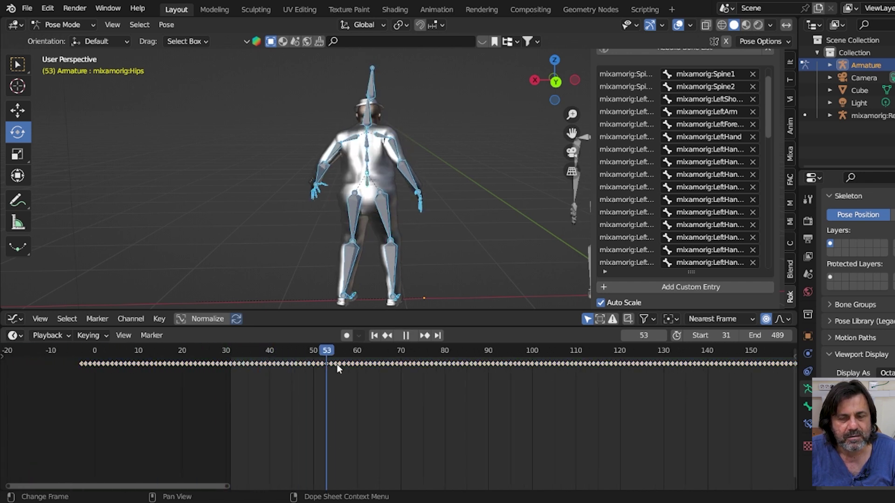
Step: Delete the glitchy keyframes from frames 31–51 and replay from frame 31
key(b)
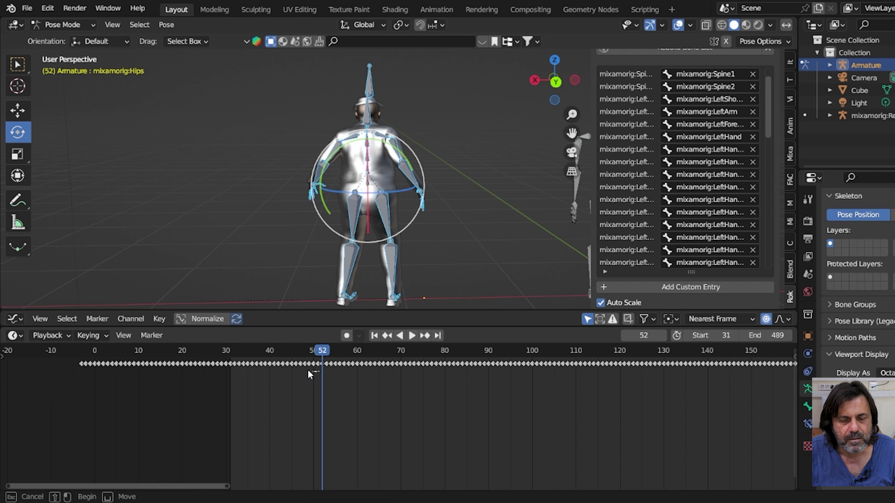
drag(319, 372, 234, 358)
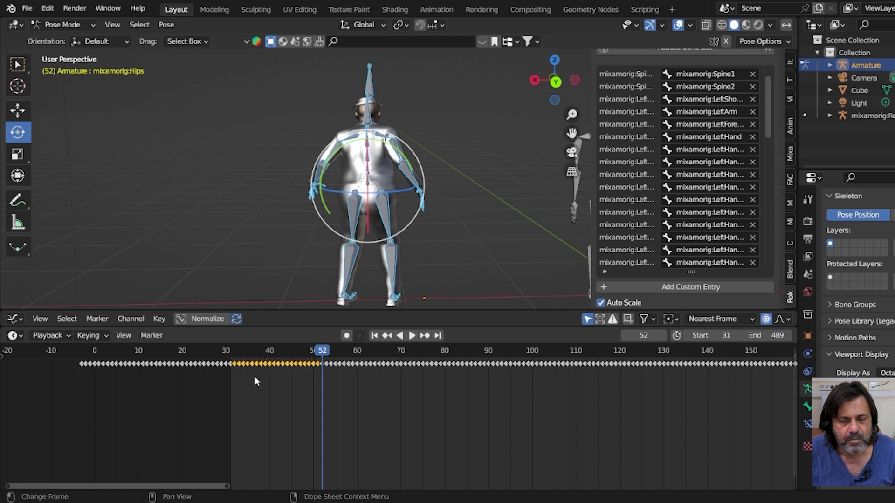
key(Delete)
scroll(255, 373, up, 1)
mouse_move(316, 353)
mouse_down()
mouse_move(218, 357)
mouse_move(275, 354)
mouse_move(358, 370)
mouse_move(320, 354)
mouse_up()
key(space)
key(space)
Step: Delete the keyframes around frames 54–57 and review the motion through frame 67
key(Delete)
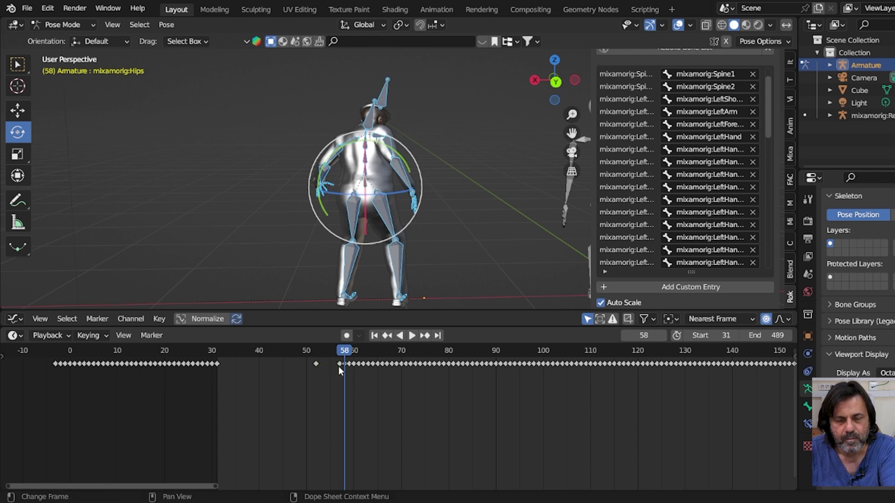
scroll(376, 395, up, 3)
scroll(376, 399, up, 4)
scroll(373, 401, up, 2)
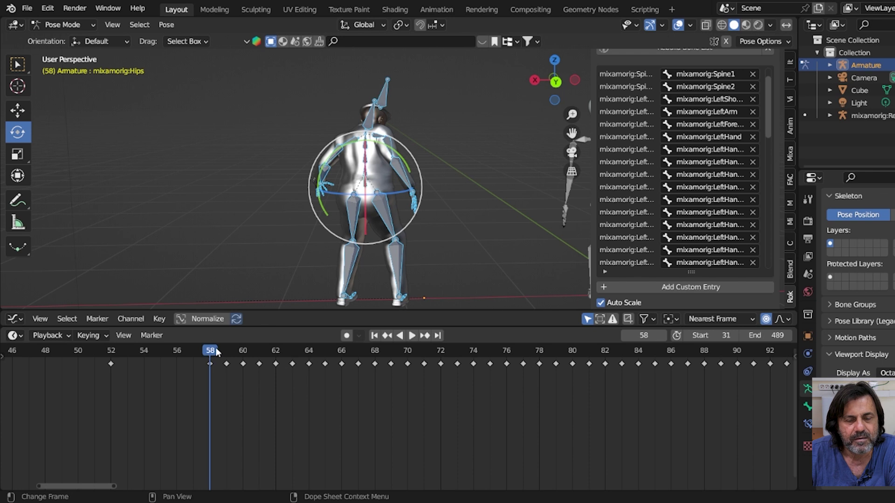
key(space)
drag(321, 369, 431, 413)
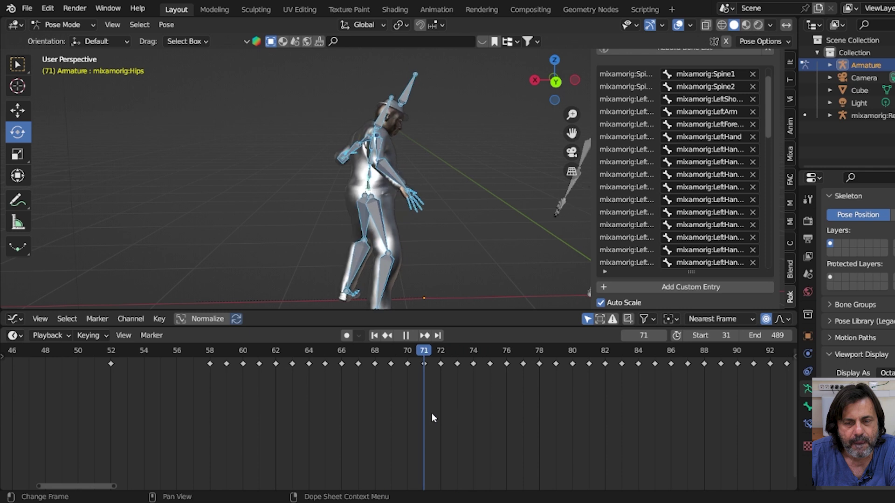
scroll(431, 413, down, 2)
key(space)
Step: Delete the keyframes at frames 58–71 and 73–82, then play to check the result
drag(426, 389, 255, 356)
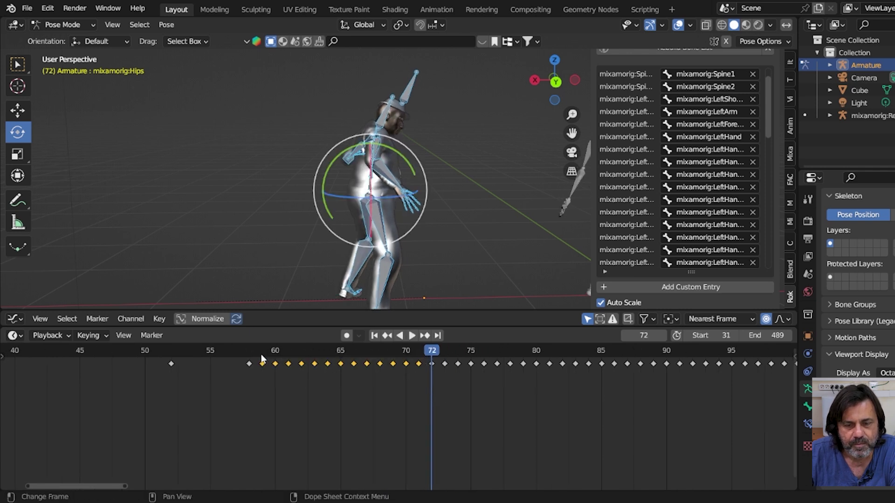
key(Delete)
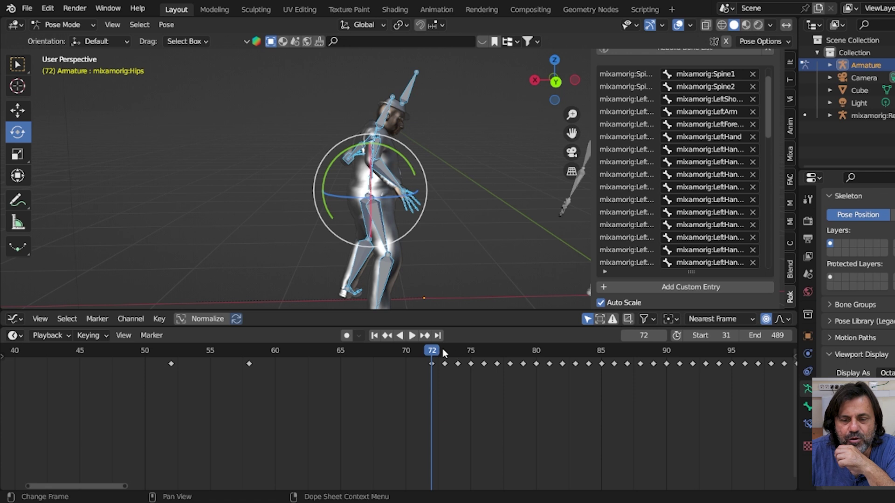
mouse_move(434, 352)
mouse_down()
mouse_move(423, 362)
mouse_move(620, 404)
mouse_move(555, 393)
mouse_move(572, 393)
mouse_move(440, 347)
mouse_up()
key(Delete)
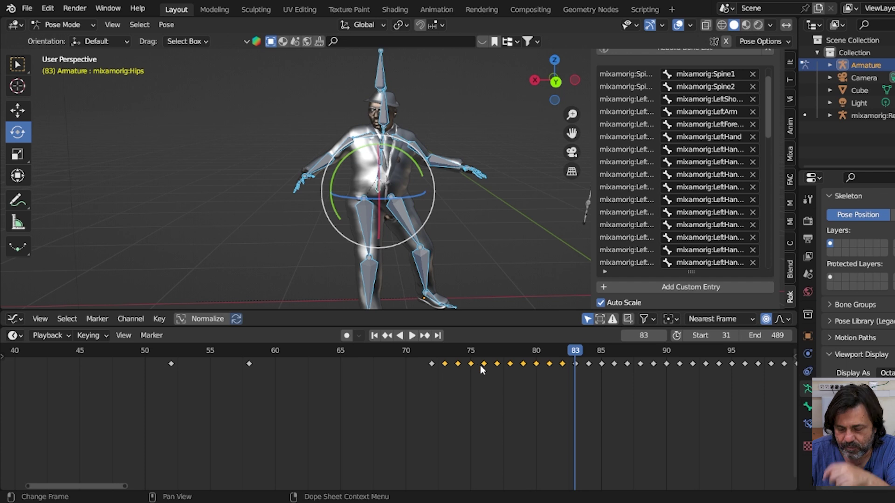
scroll(555, 395, down, 2)
key(space)
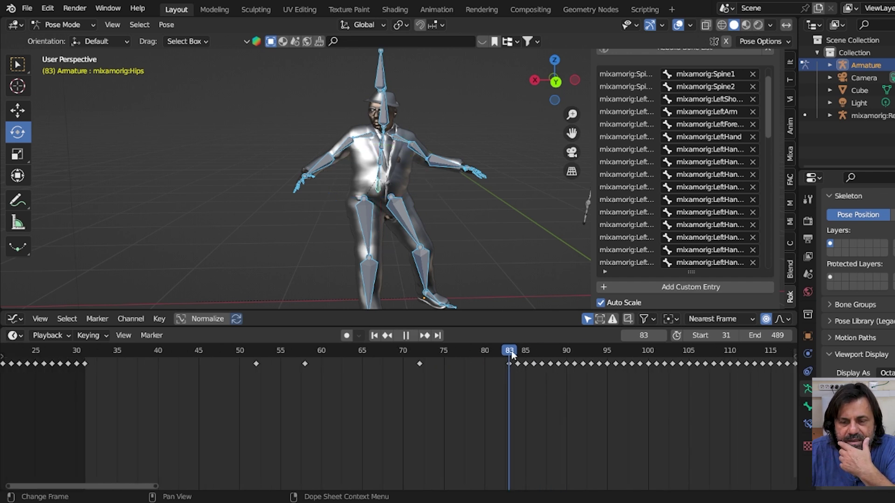
Step: Review the motion between frames 81 and 94 to locate the glitch
drag(598, 379, 577, 380)
key(space)
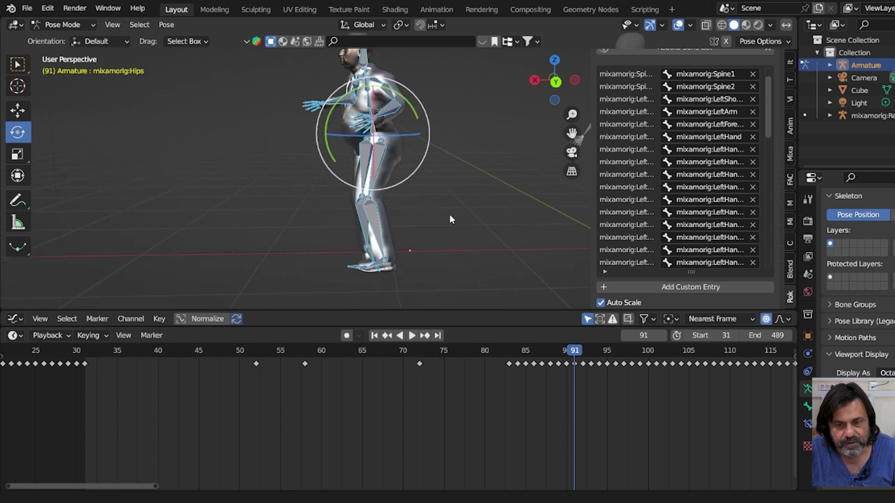
click(529, 350)
key(space)
drag(494, 366, 599, 378)
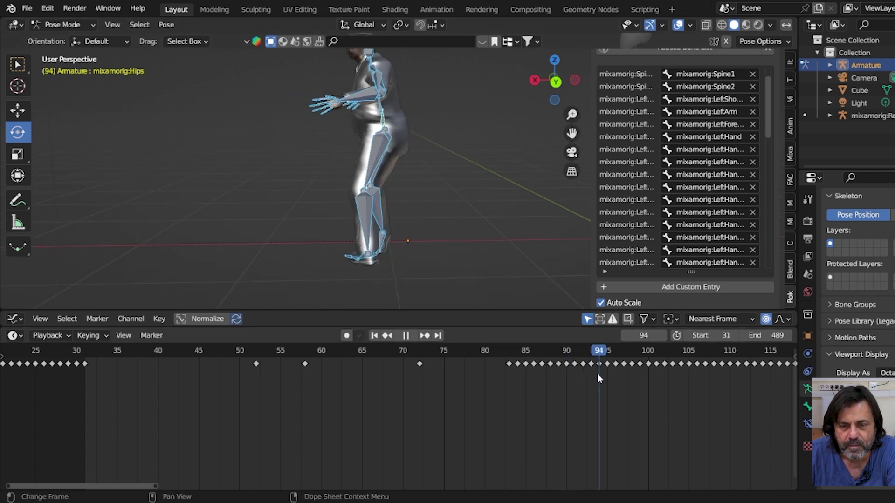
key(space)
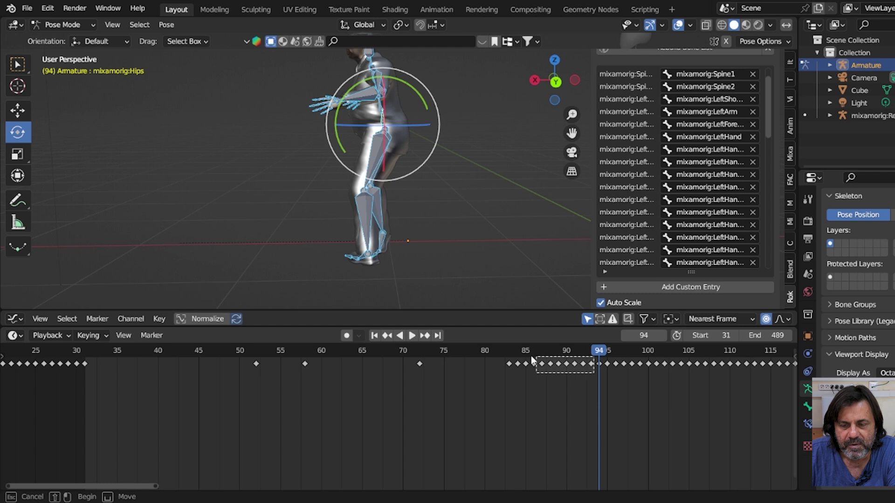
Step: Delete the keyframes from frames 85–93 and replay the cleaned motion from the start and frame 65
drag(519, 359, 520, 360)
key(Delete)
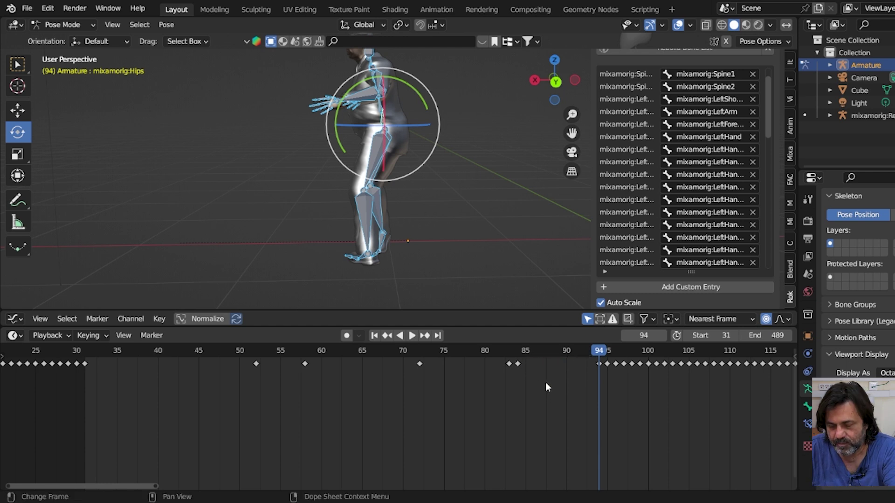
drag(600, 357, 101, 355)
key(space)
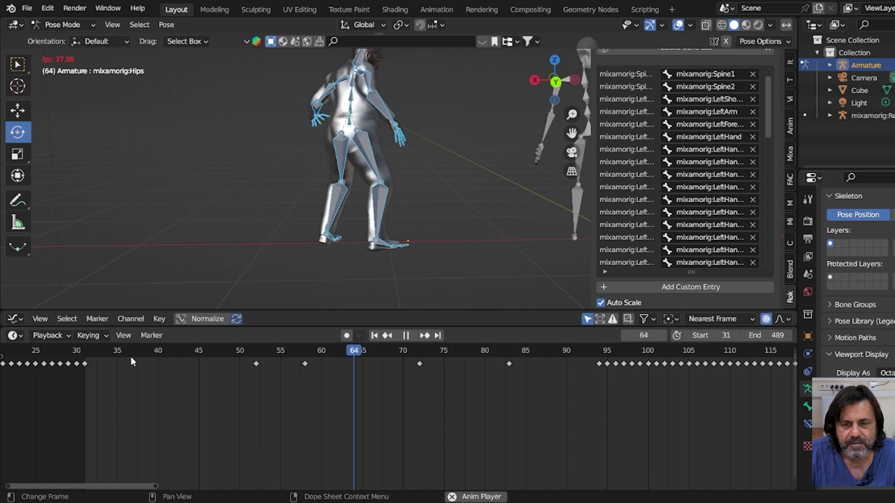
key(space)
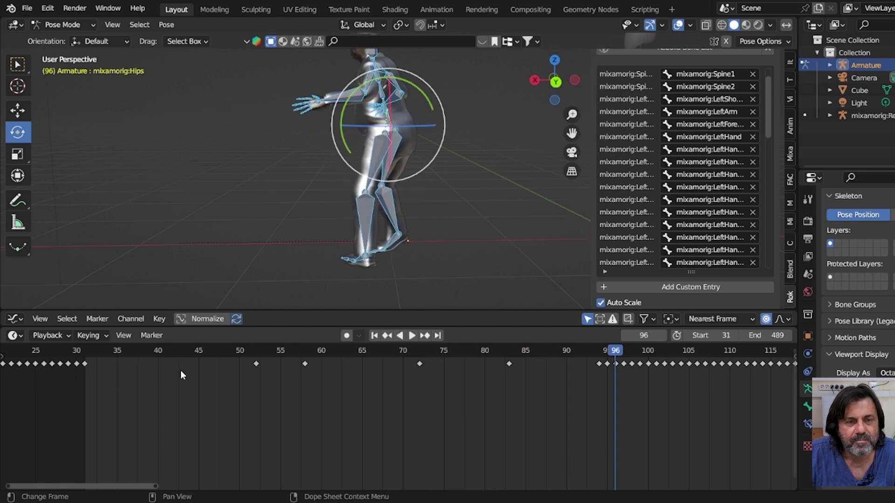
mouse_move(607, 357)
mouse_down()
mouse_move(371, 350)
mouse_move(431, 357)
mouse_up()
key(space)
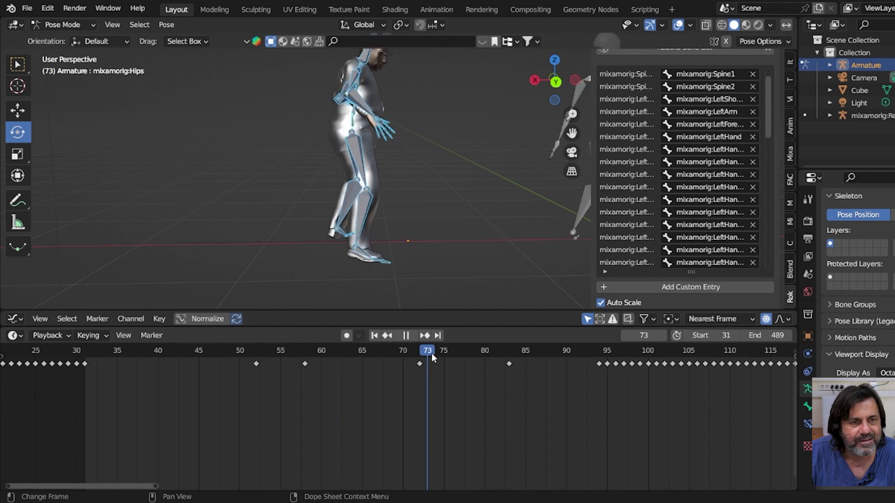
drag(431, 353, 510, 358)
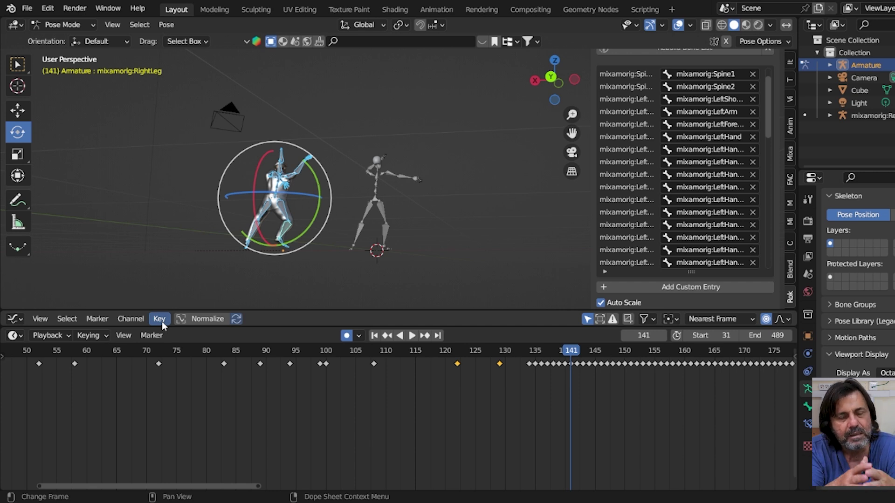
Step: Deselect the pose bones and switch from Pose Mode to Object Mode
middle_drag(125, 159, 267, 245)
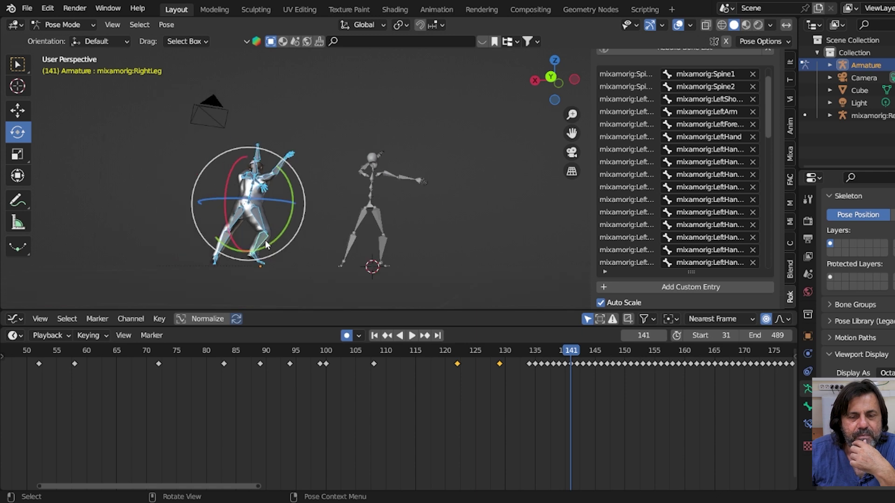
click(343, 237)
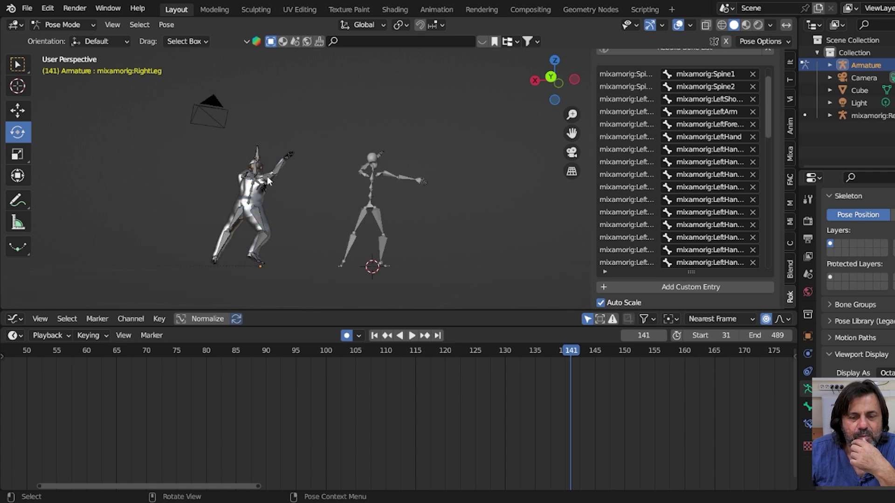
click(56, 23)
click(66, 38)
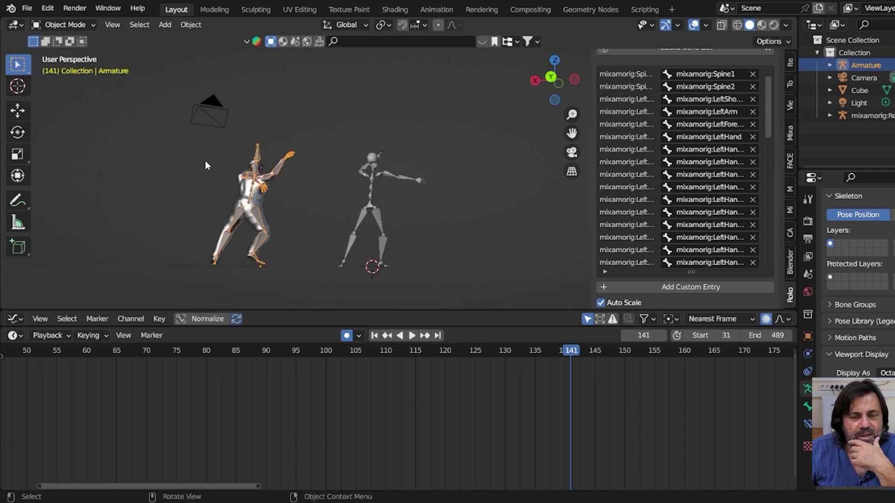
scroll(205, 163, up, 3)
scroll(186, 164, down, 1)
Step: Select only the suited character and its armature, then check File > Export without exporting
drag(120, 136, 259, 308)
scroll(247, 277, down, 2)
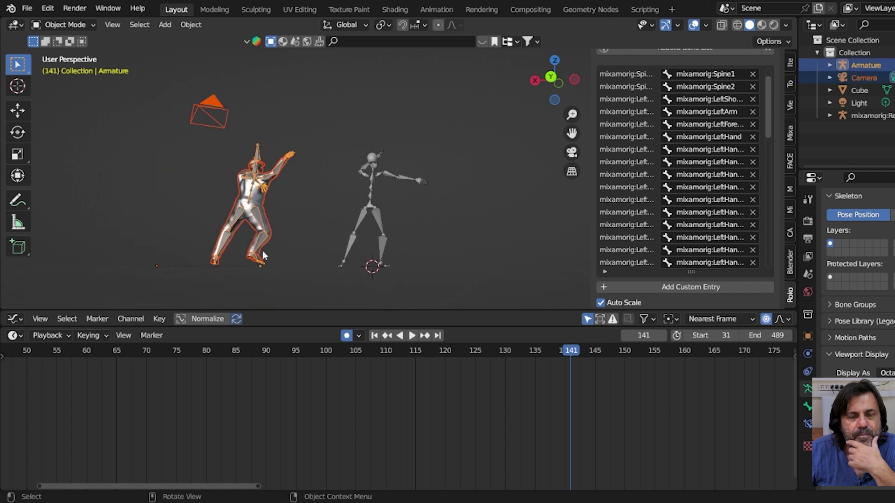
click(247, 143)
drag(230, 135, 289, 286)
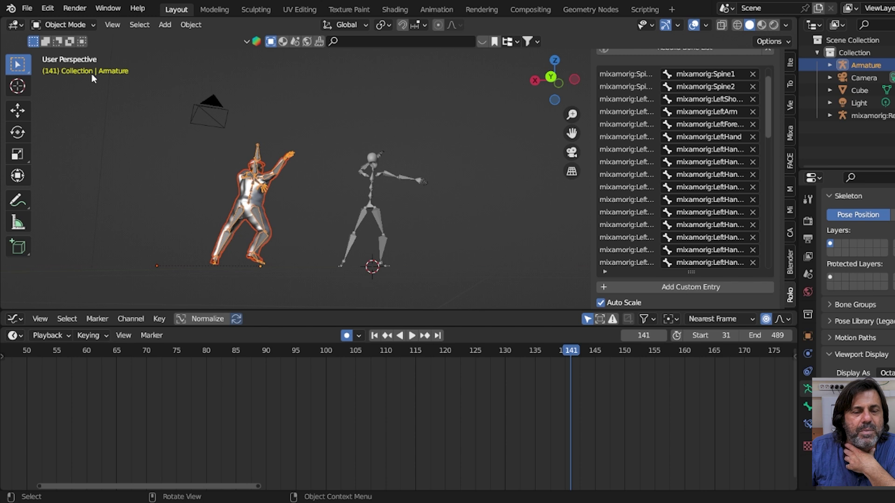
click(27, 8)
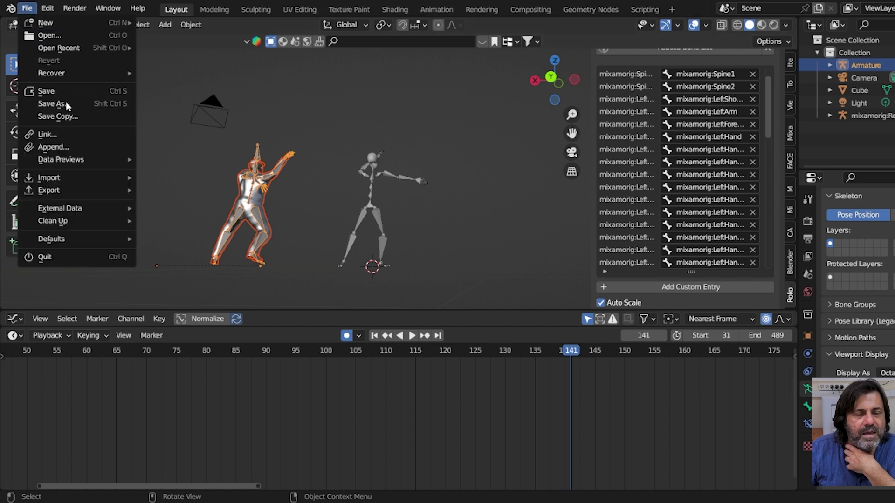
mouse_move(49, 190)
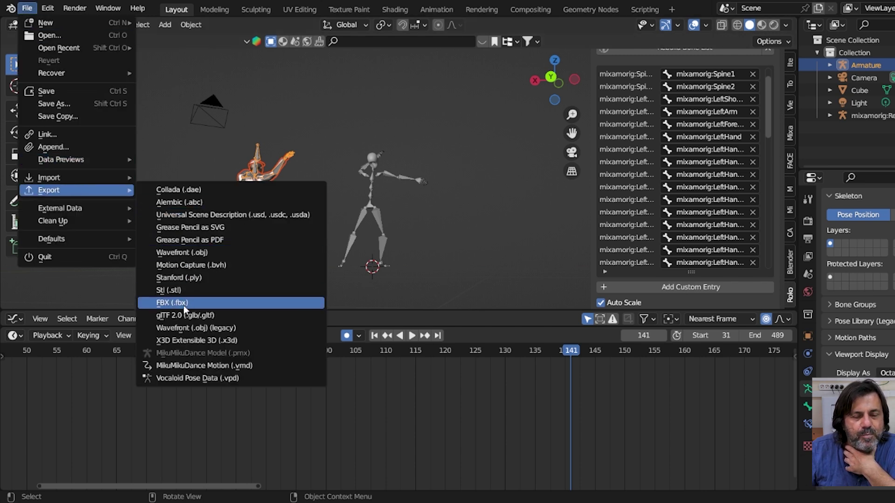
click(183, 305)
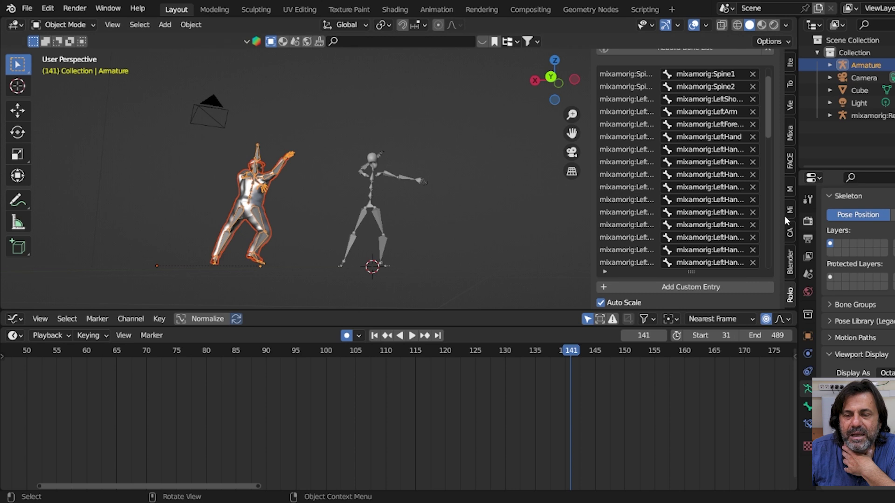
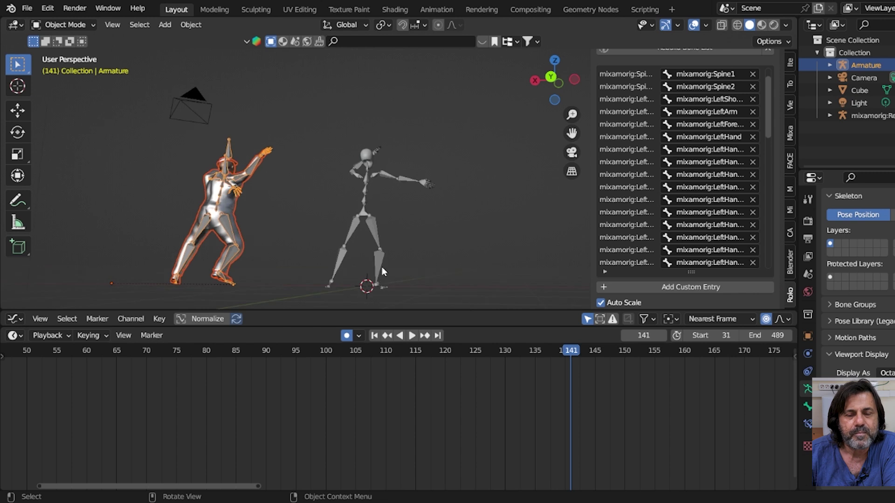
Step: Drag the Graph Editor's top border down so its curve area fills most of the lower screen
drag(286, 309, 286, 283)
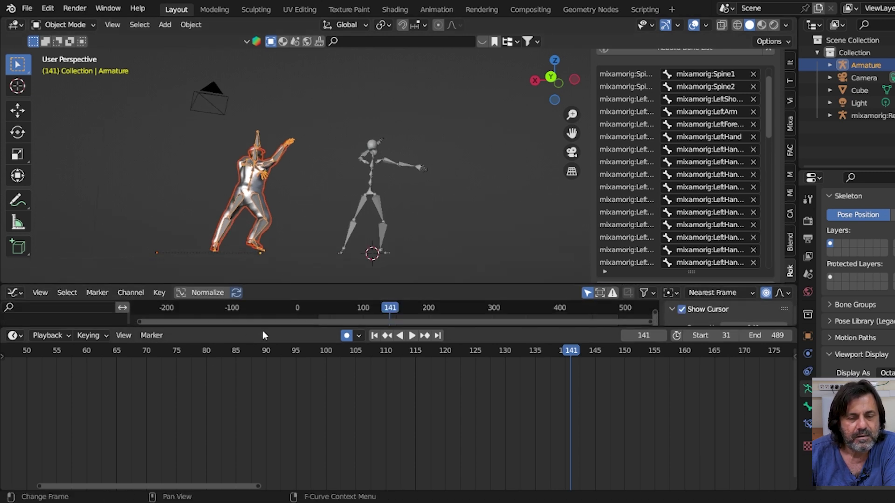
drag(268, 326, 265, 409)
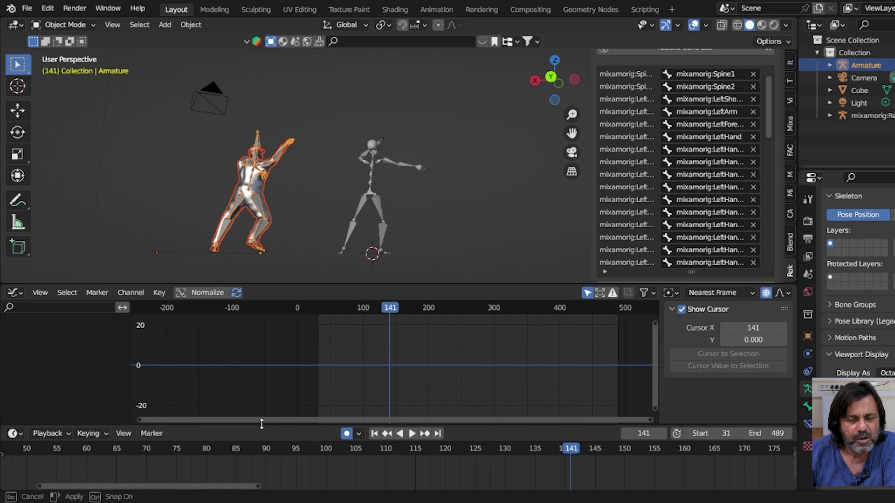
mouse_move(265, 410)
mouse_down()
mouse_move(293, 427)
mouse_move(298, 467)
mouse_up()
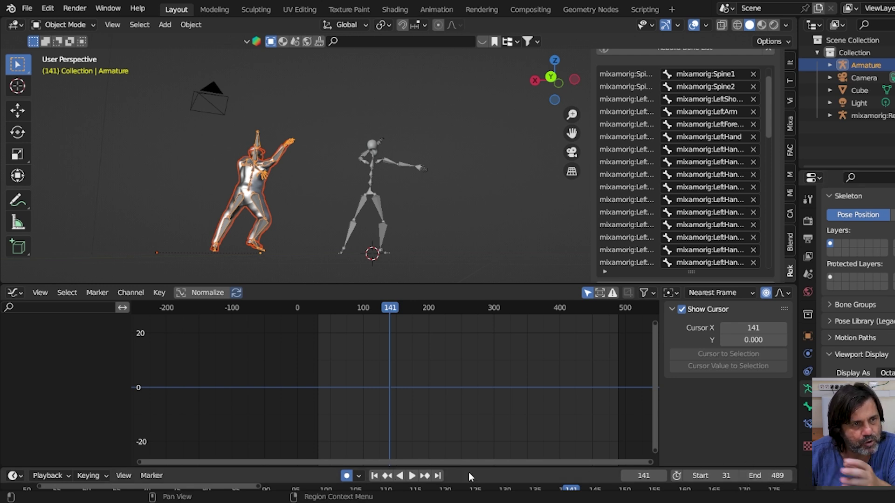
click(648, 476)
key(Return)
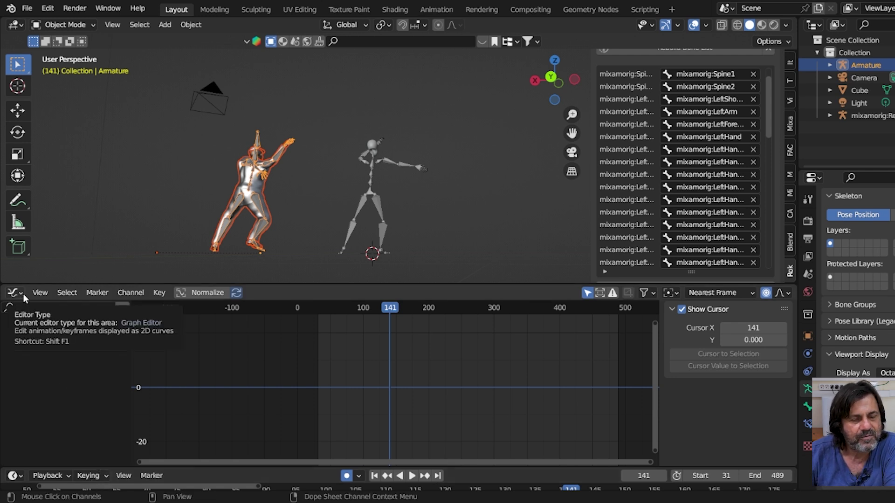
Step: Switch the lower editor to the Dope Sheet in Action Editor mode
click(23, 296)
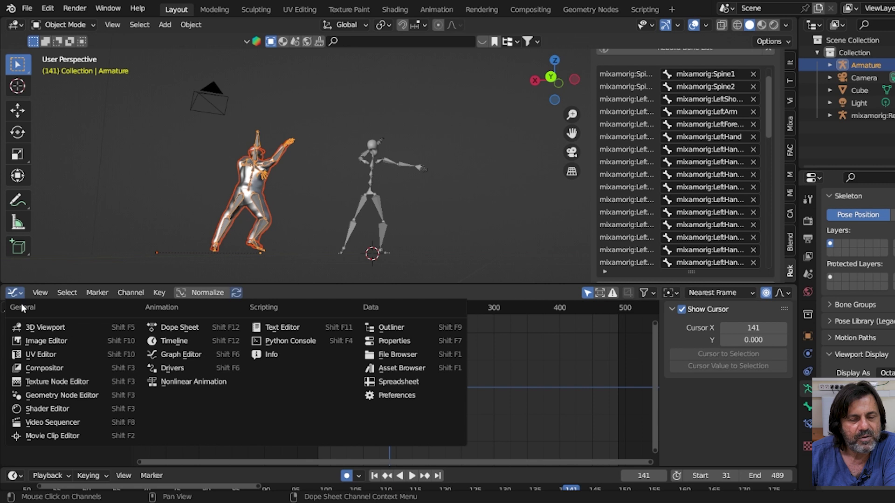
click(169, 330)
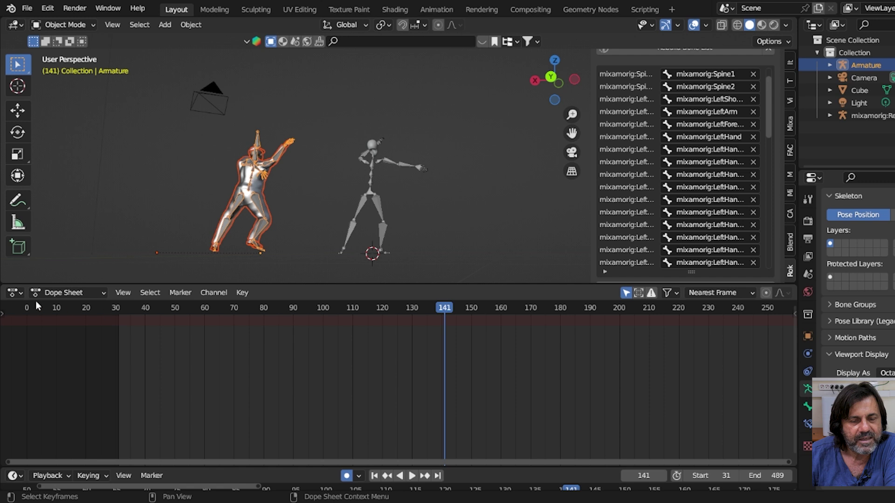
click(77, 293)
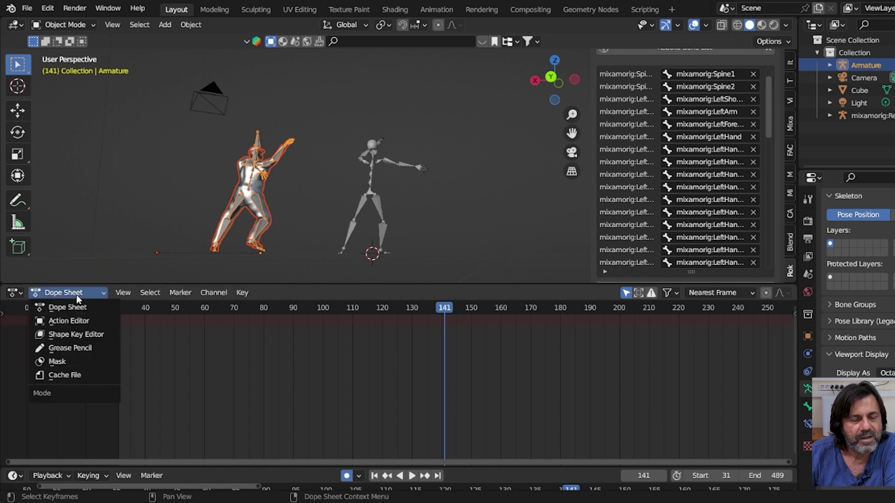
click(79, 322)
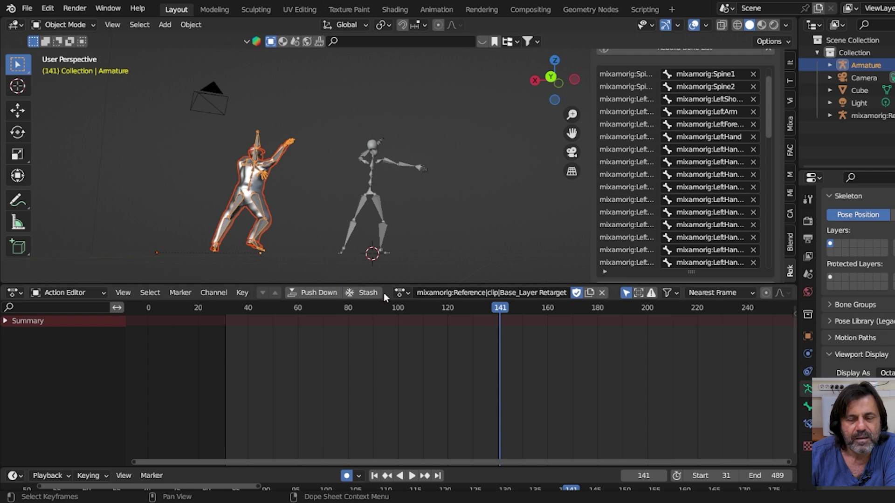
Step: Browse the action list to check the assigned mixamorig:Reference|clip|Base_Layer Retarget action
click(411, 295)
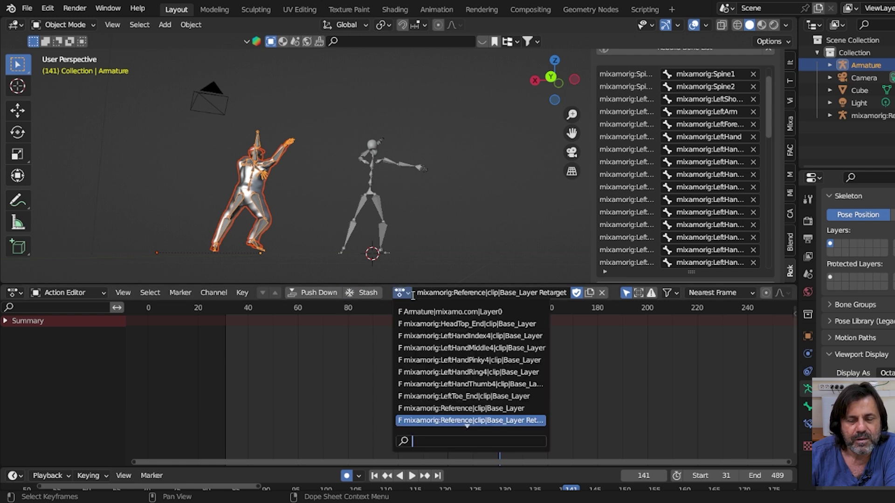
scroll(435, 393, down, 3)
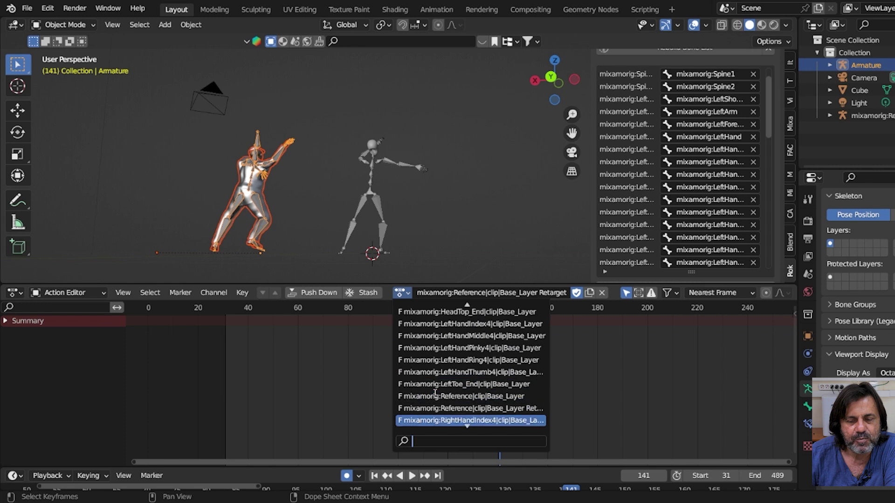
scroll(435, 393, up, 6)
scroll(435, 392, up, 3)
scroll(435, 393, up, 1)
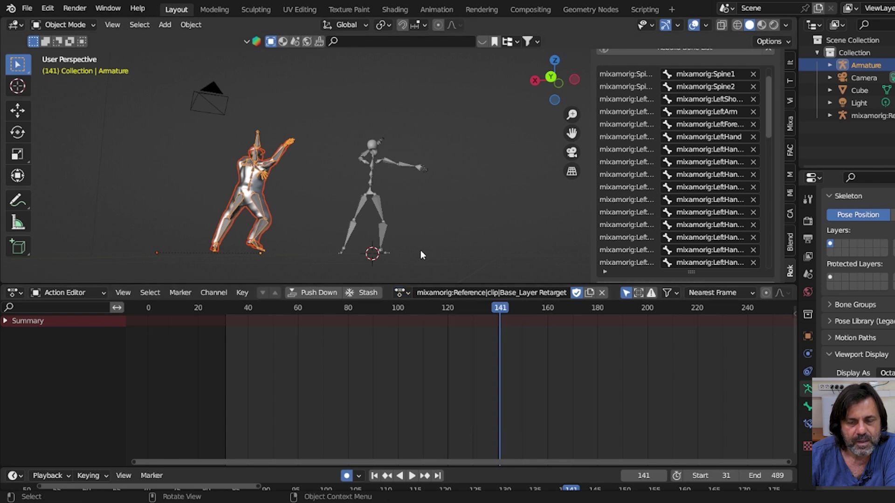
Step: At frame 31, put the armature in Pose Mode and select all its bones
drag(501, 310, 225, 320)
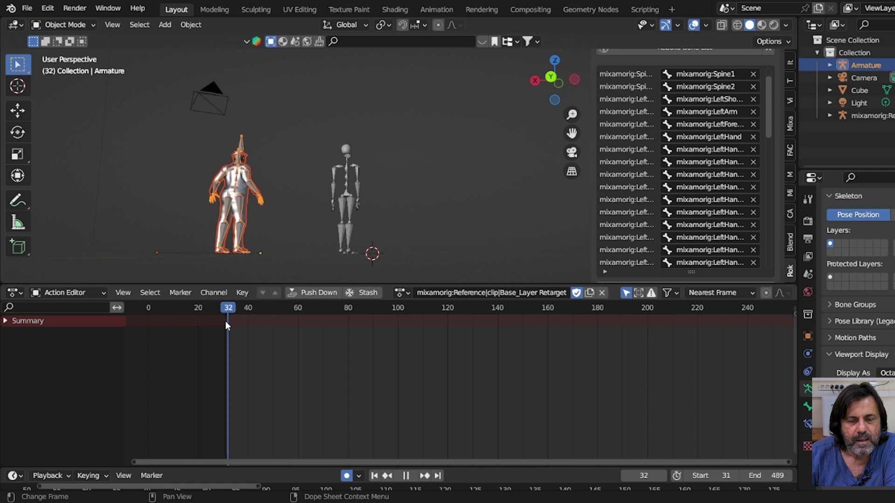
mouse_move(263, 201)
middle_down()
mouse_move(263, 191)
mouse_move(292, 182)
mouse_move(263, 232)
mouse_move(226, 225)
middle_up()
click(224, 101)
click(63, 25)
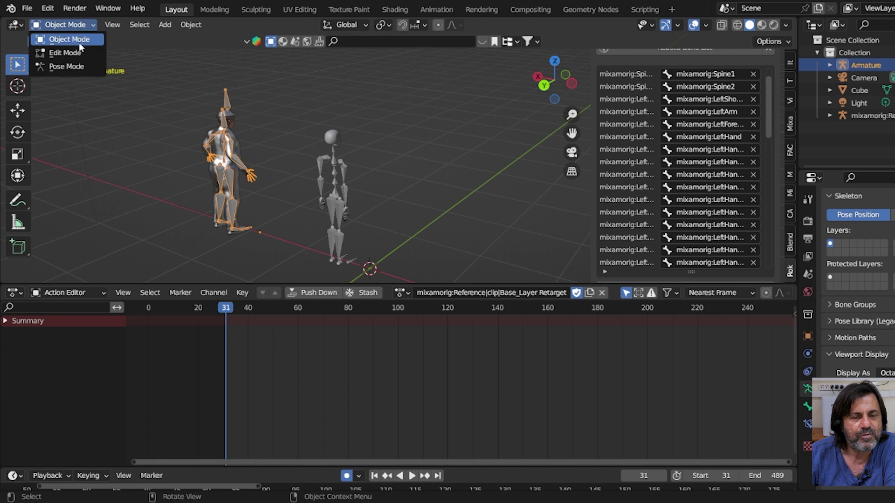
click(78, 63)
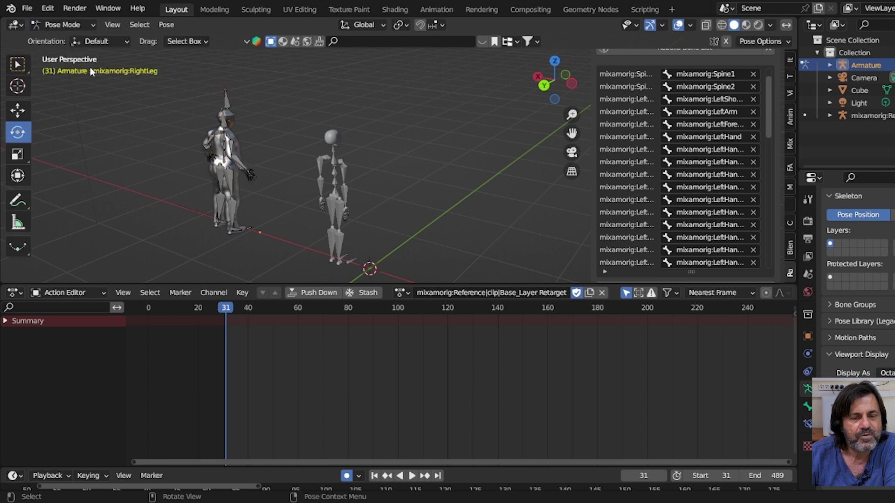
click(225, 100)
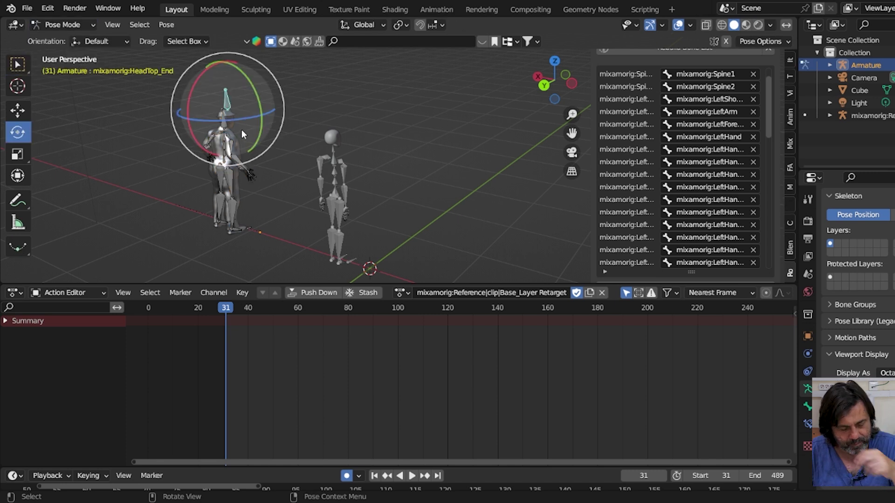
key(a)
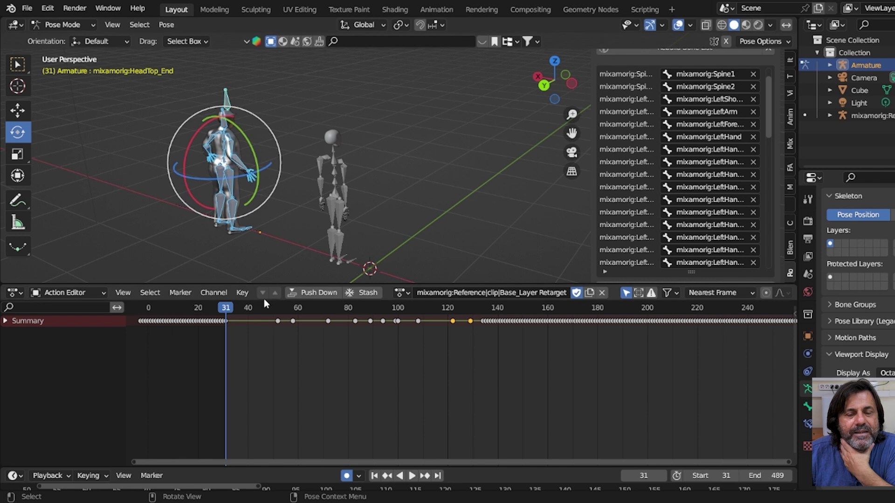
Step: Play the dance briefly, stop at frame 32, and return the armature to Object Mode
key(space)
drag(307, 309, 228, 316)
key(space)
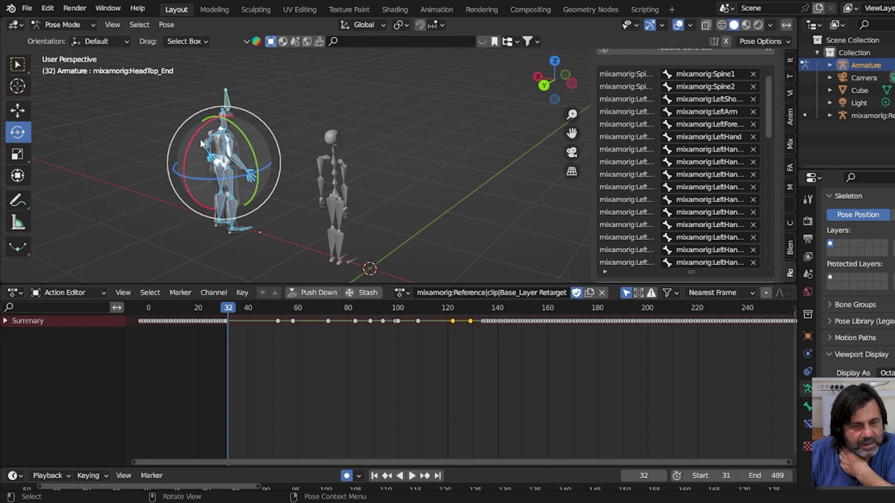
click(84, 25)
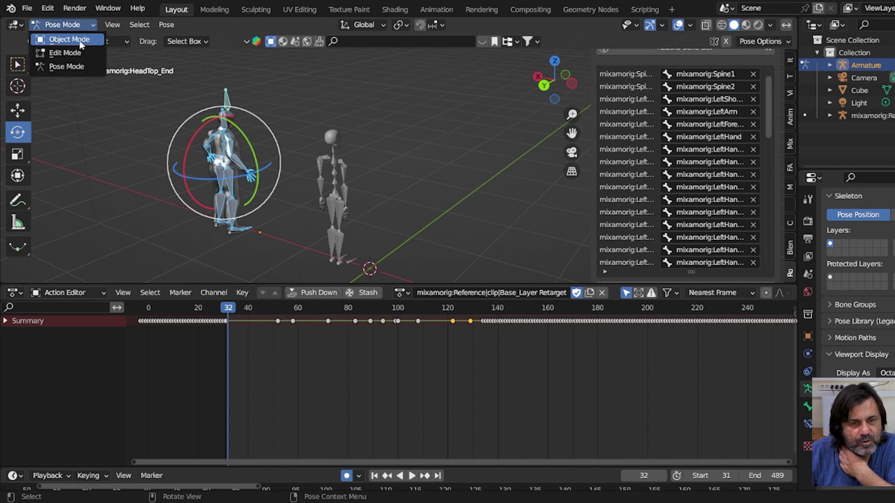
click(81, 41)
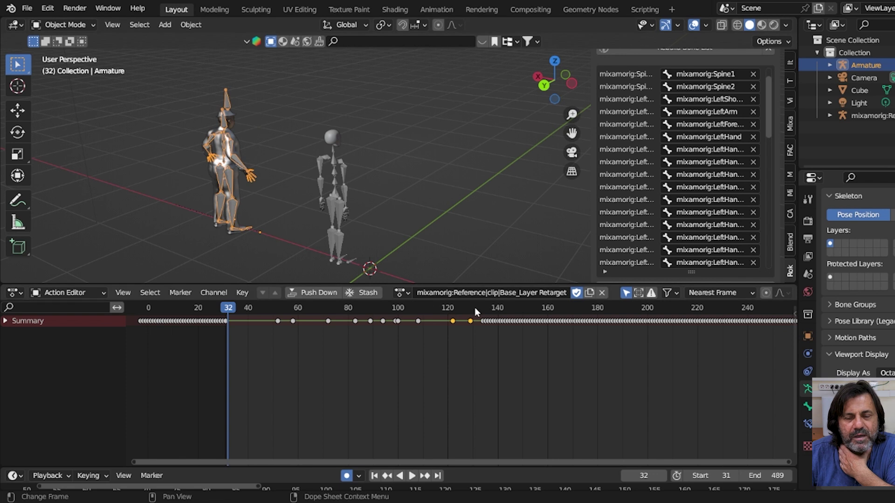
Step: Rename the armature's retargeted action to '1', then select the Reference armature
click(462, 292)
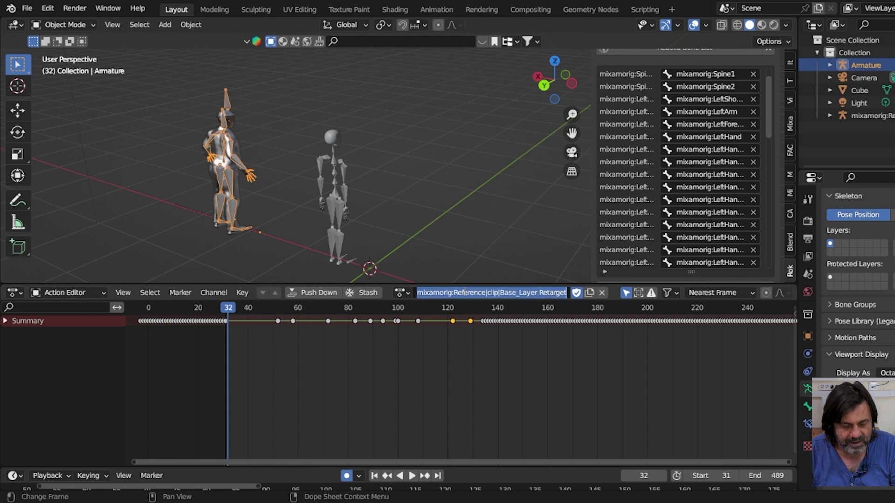
text(PRVTH KINHSH)
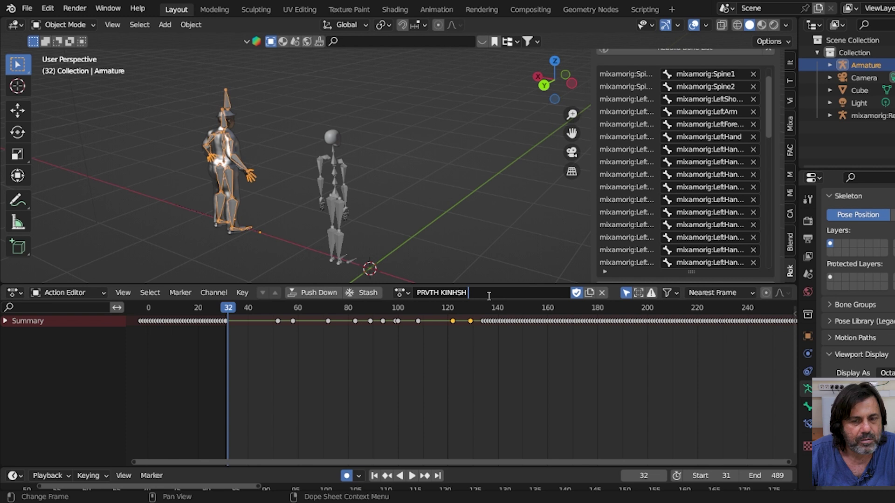
key(ctrl+a)
text(1)
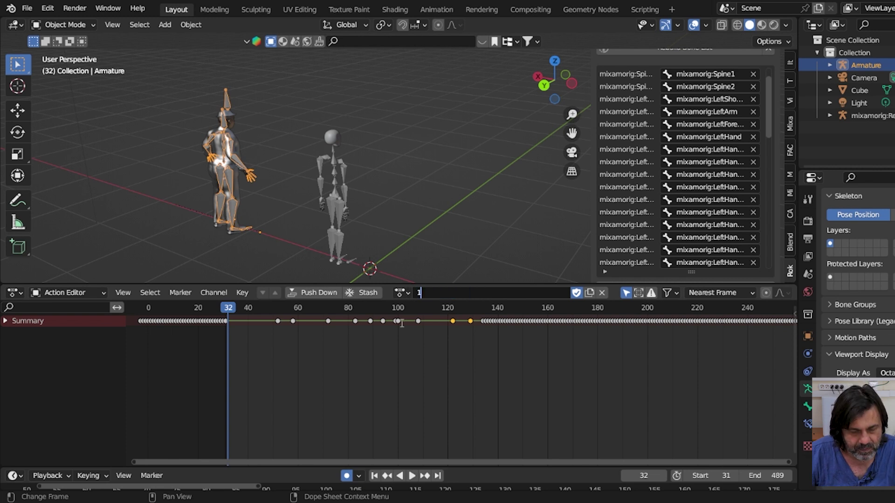
key(Return)
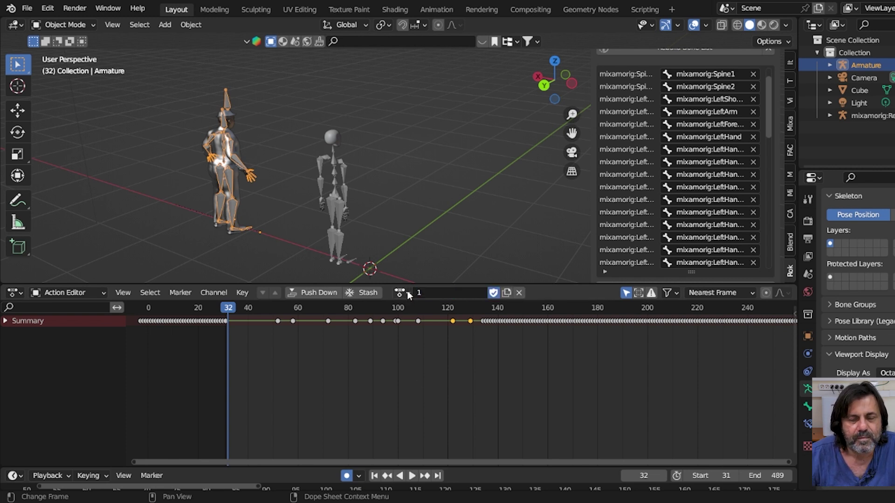
click(408, 295)
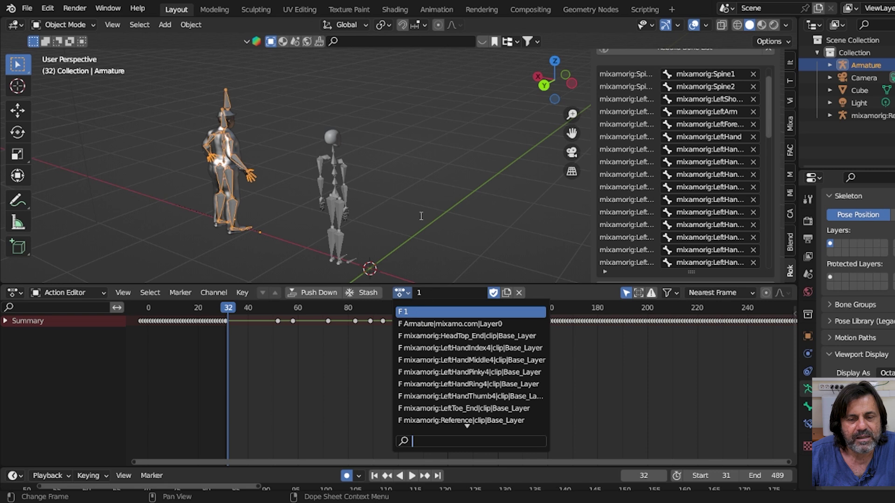
click(329, 156)
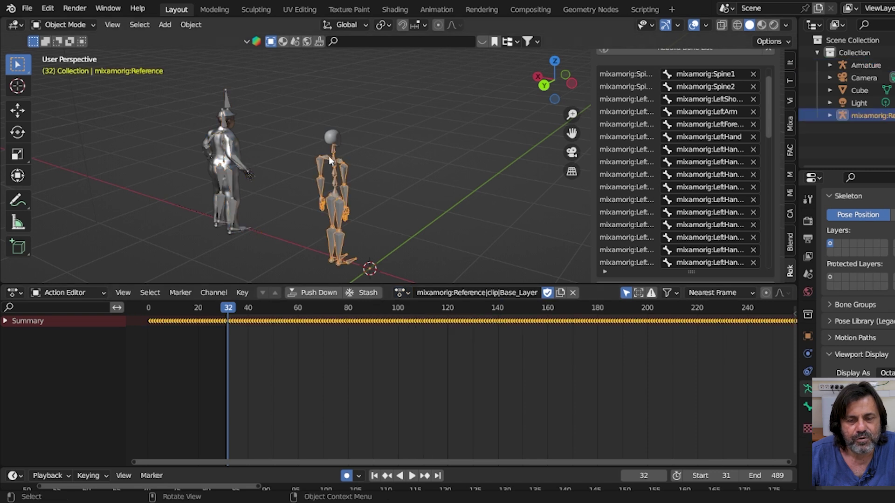
Step: Rename the reference rig's current action to '2'
click(410, 296)
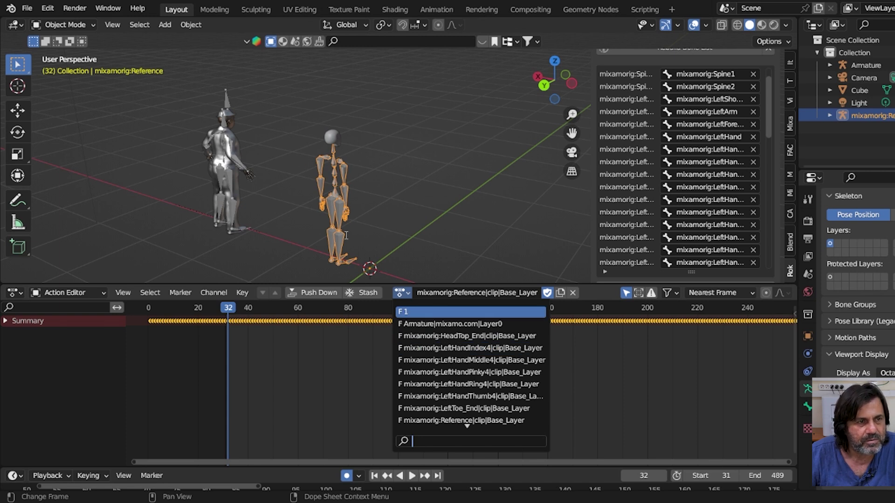
click(428, 296)
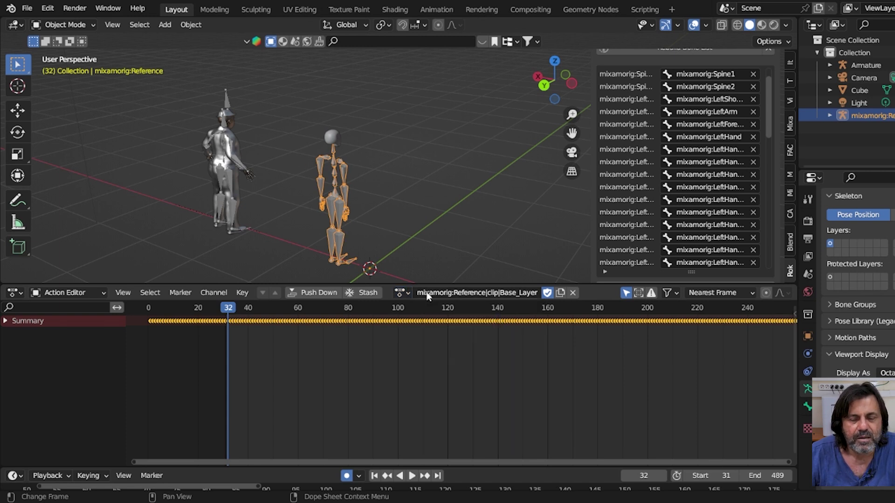
double_click(422, 297)
text(2)
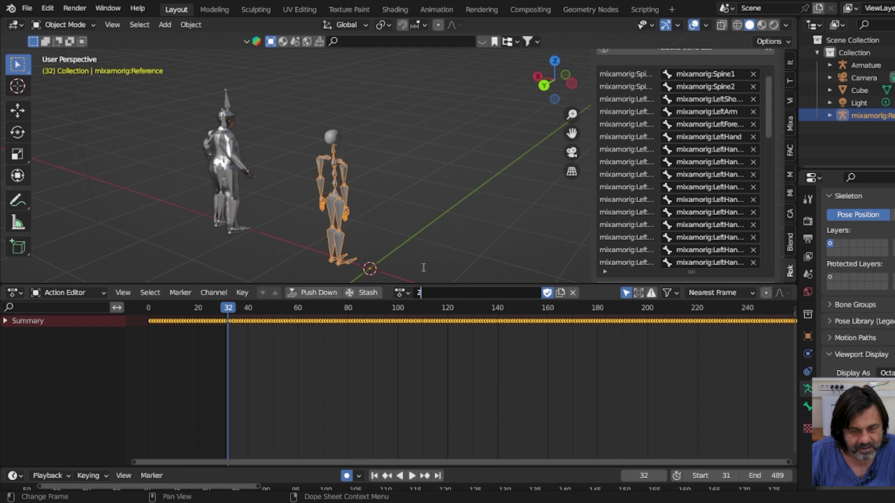
key(Return)
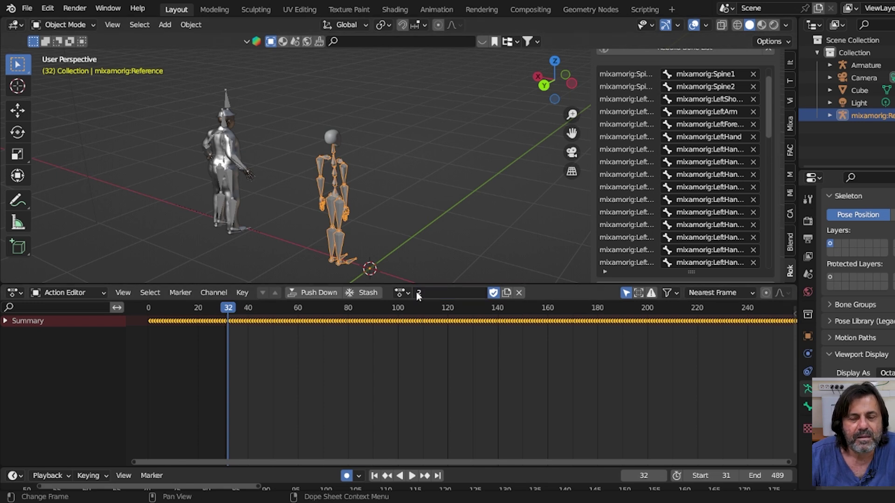
Step: Play the motion, scrub back to frame 30, and assign the F 1 action to the reference rig
key(space)
drag(289, 308, 224, 316)
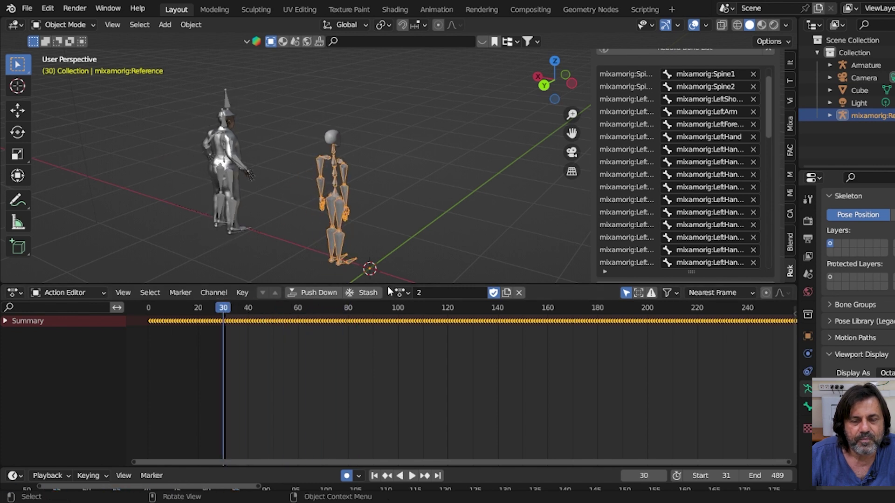
click(409, 295)
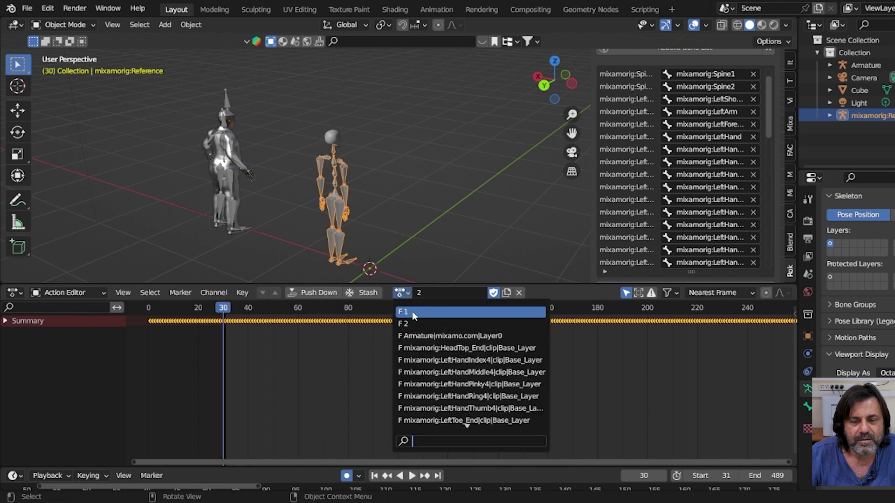
click(413, 314)
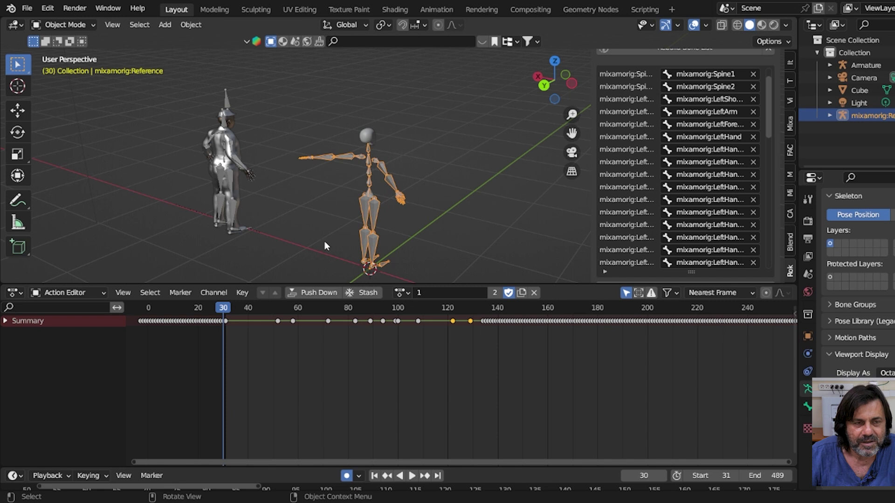
Step: Play the dance to frame 113, then select the character armature and box-select the reference skeleton
key(space)
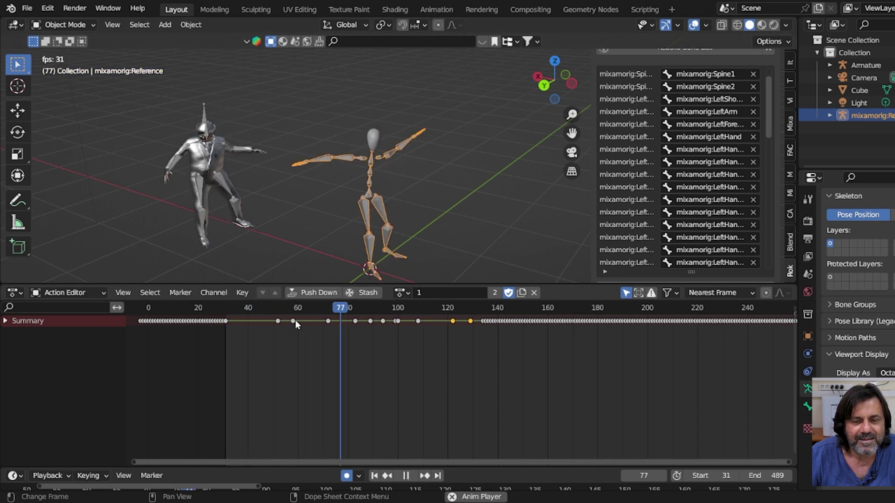
key(space)
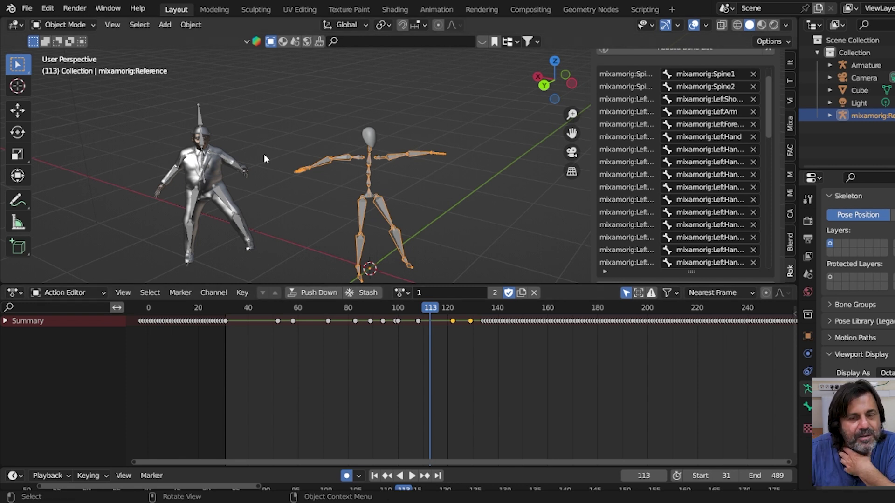
click(200, 122)
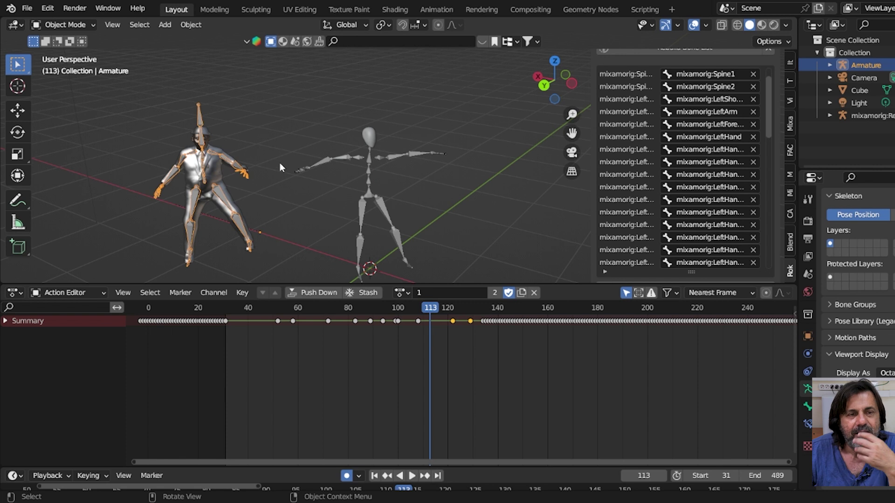
scroll(284, 170, down, 2)
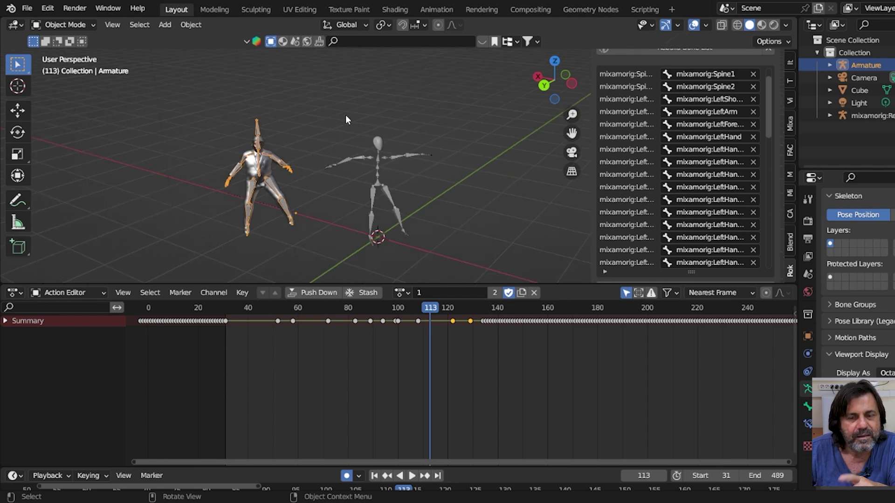
drag(323, 105, 456, 252)
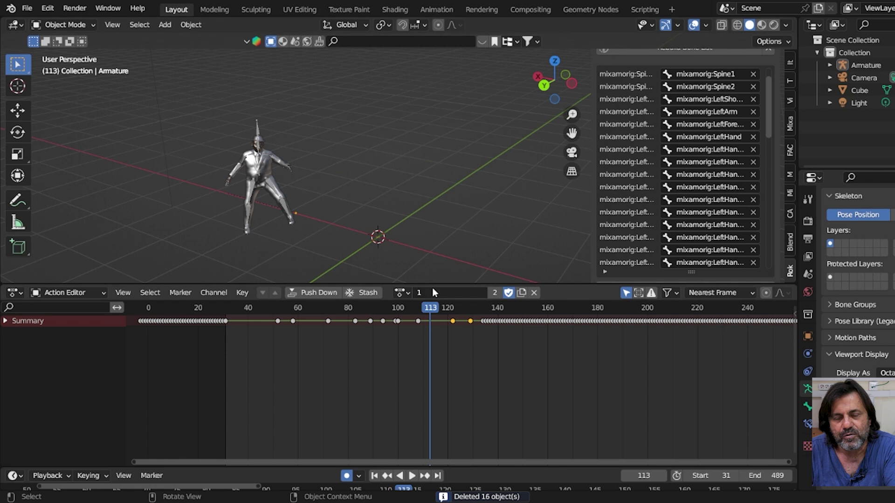
Step: Assign the F 1 action to the suited character's armature from the action list
click(404, 292)
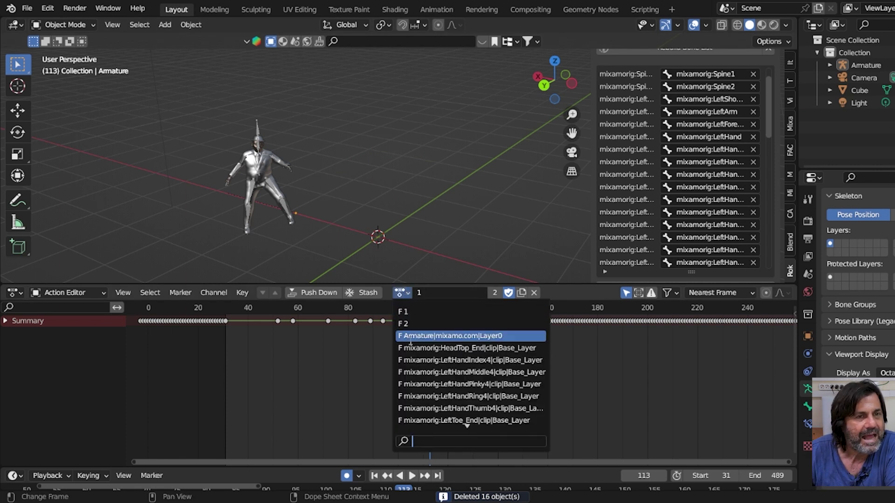
key(Up)
key(Up)
key(Up)
key(Up)
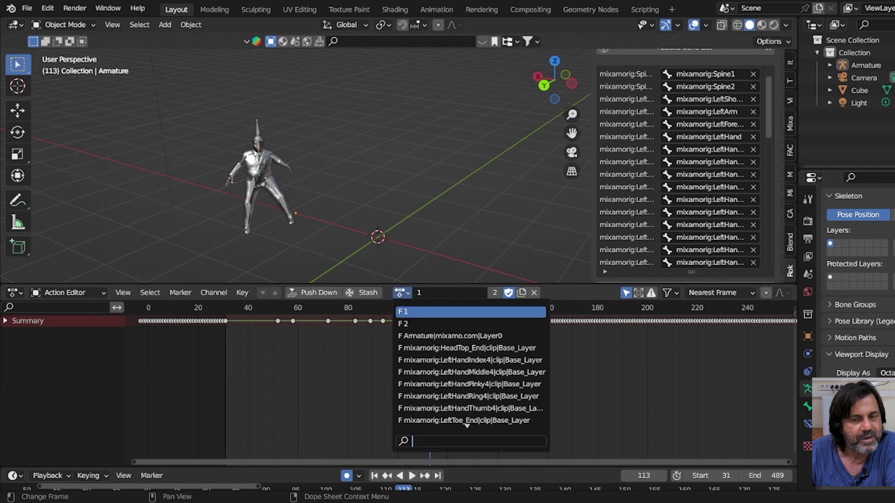
key(Return)
scroll(326, 205, up, 1)
scroll(334, 216, up, 1)
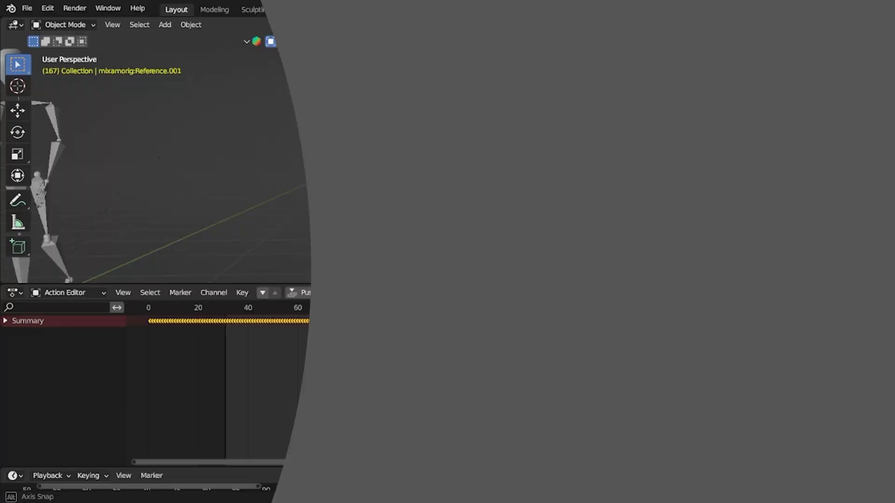
Step: Orbit around to the character's back and scrub forward to frame 167
scroll(429, 161, up, 3)
scroll(435, 163, up, 3)
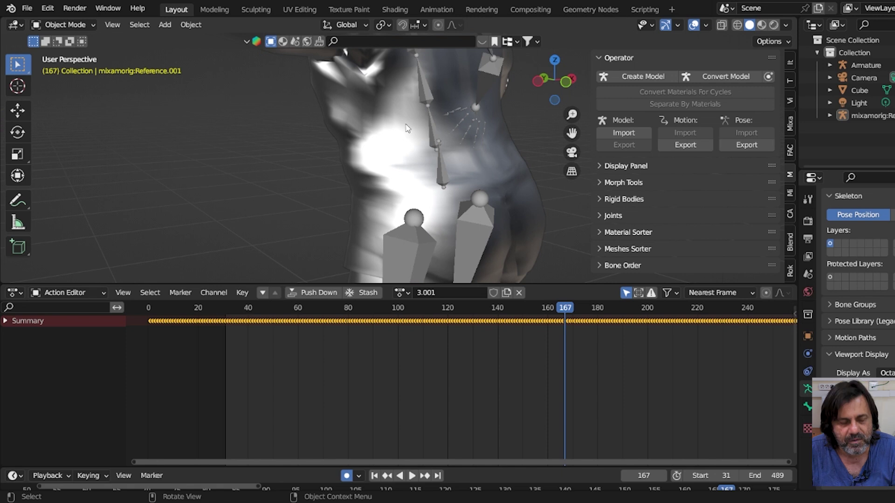
mouse_move(406, 128)
middle_down()
mouse_move(407, 189)
mouse_move(378, 168)
mouse_move(432, 158)
mouse_move(450, 182)
middle_up()
mouse_move(549, 308)
mouse_down()
mouse_move(490, 308)
mouse_move(565, 308)
mouse_up()
scroll(444, 171, up, 2)
mouse_move(441, 108)
middle_down()
mouse_move(419, 171)
mouse_move(399, 175)
mouse_move(400, 153)
middle_up()
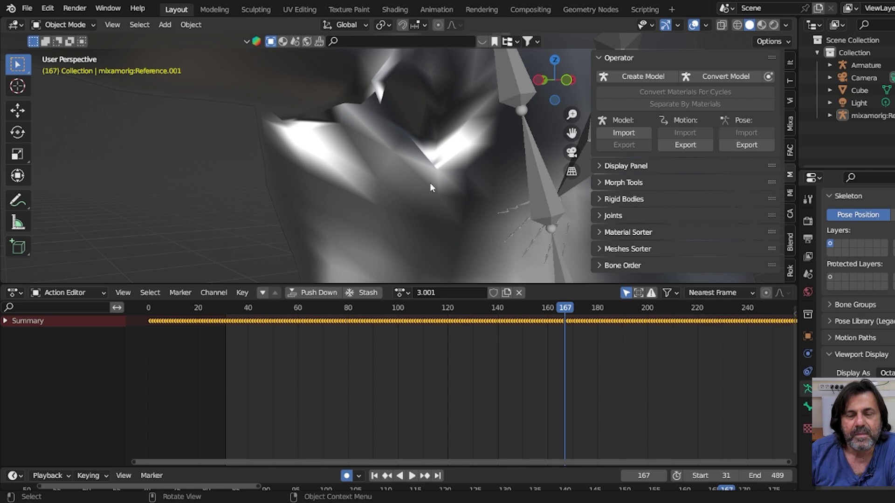
scroll(426, 181, down, 3)
Step: Replay from frame 160 and stop playback back at frame 132
click(531, 313)
key(space)
mouse_move(532, 315)
mouse_down()
mouse_move(487, 313)
mouse_move(480, 321)
mouse_up()
key(space)
scroll(432, 225, down, 2)
Step: Look through the camera, advance toward frame 142, and orbit and zoom onto the suit's torso
key(KP_0)
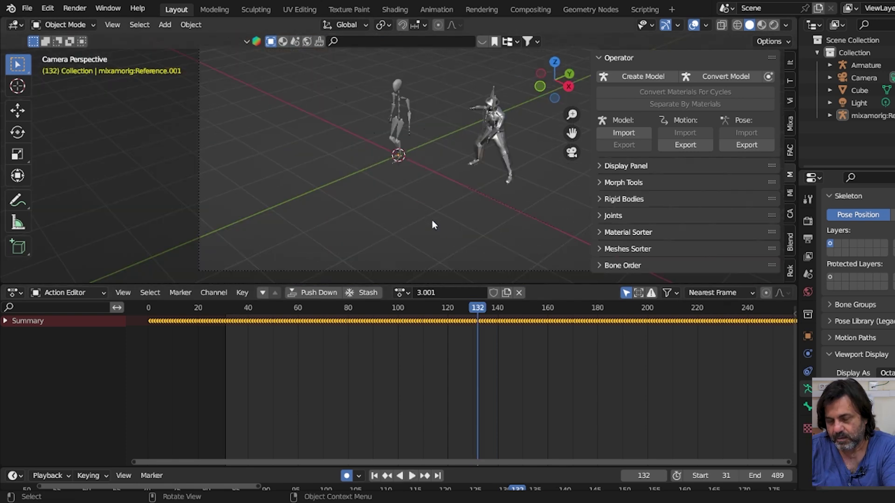
scroll(443, 214, up, 3)
mouse_move(453, 183)
shift+middle_down()
mouse_move(363, 203)
mouse_move(459, 184)
mouse_move(349, 163)
mouse_move(417, 103)
mouse_move(402, 147)
shift+middle_up()
scroll(391, 160, up, 5)
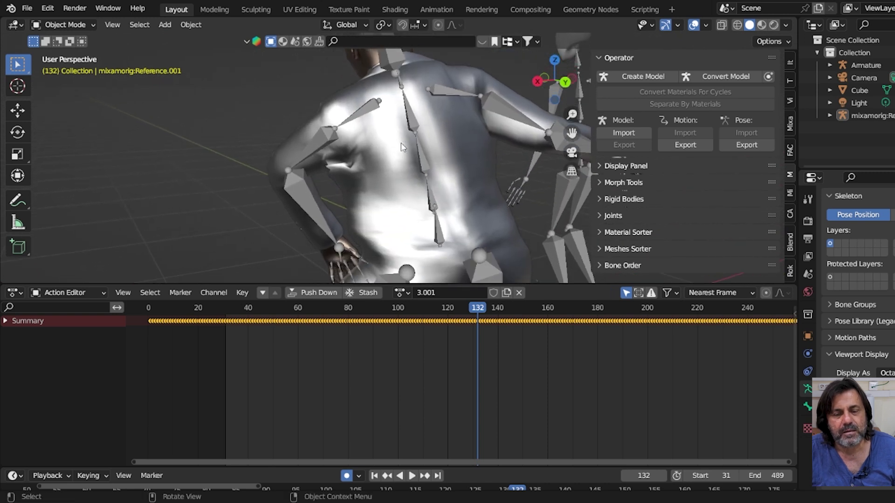
key(space)
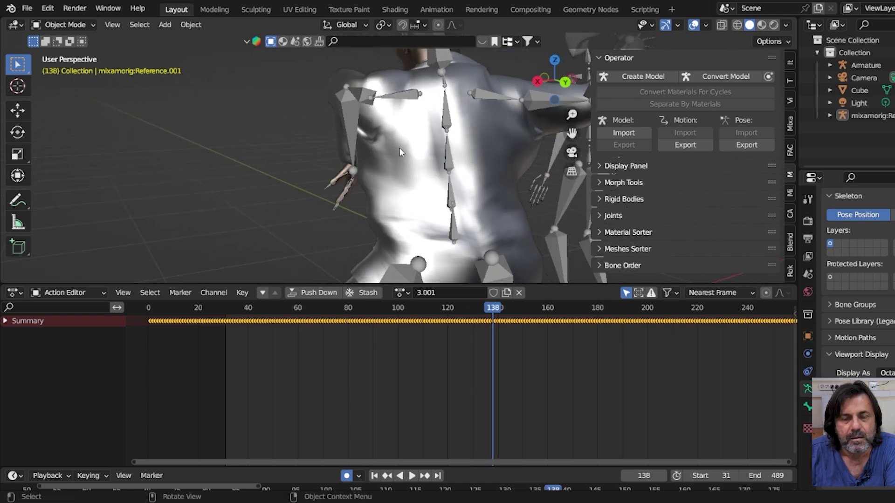
scroll(386, 122, down, 5)
middle_drag(391, 124, 432, 124)
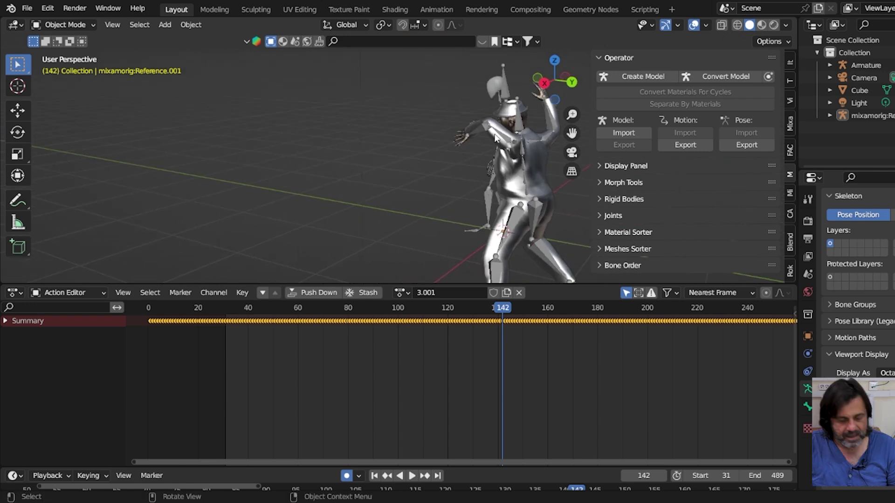
mouse_move(510, 138)
middle_down()
mouse_move(448, 176)
mouse_move(480, 168)
mouse_move(370, 156)
middle_up()
scroll(375, 175, up, 4)
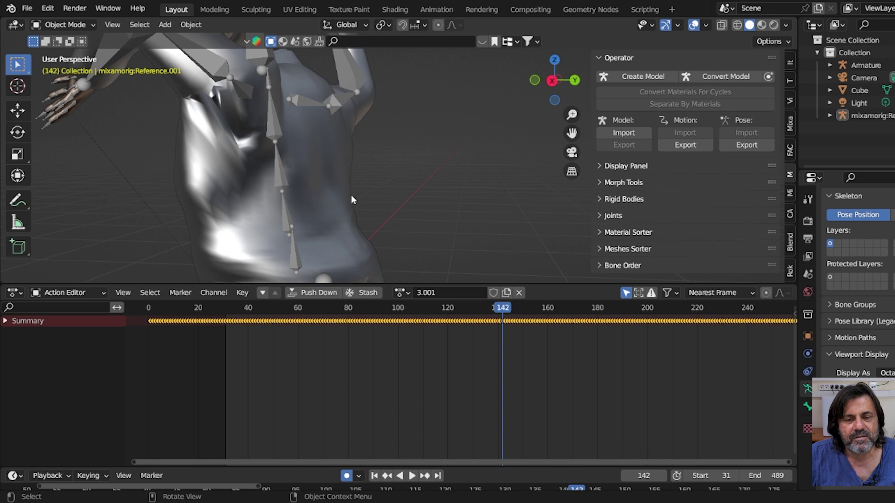
Step: Hide the armature with H, then select the suit mesh
click(333, 193)
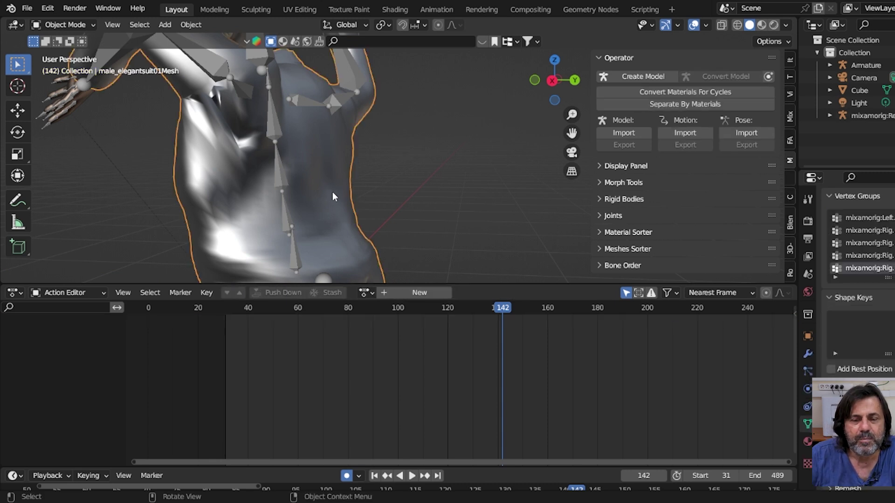
click(283, 179)
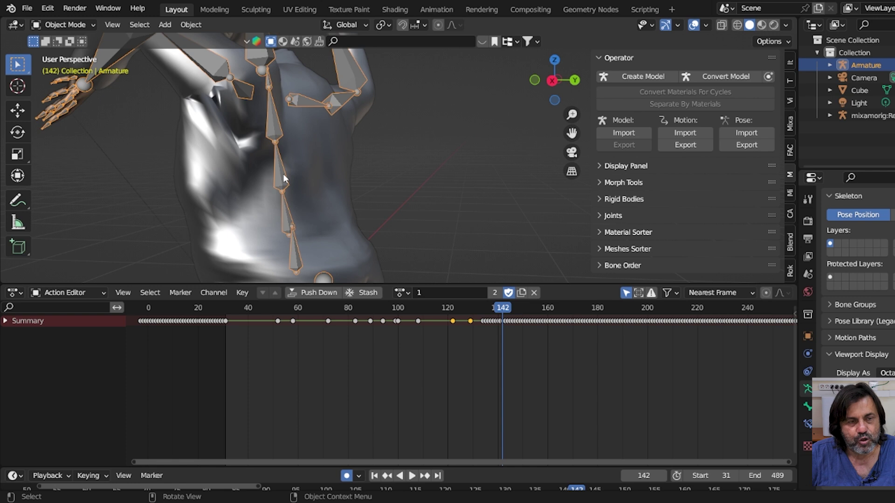
key(h)
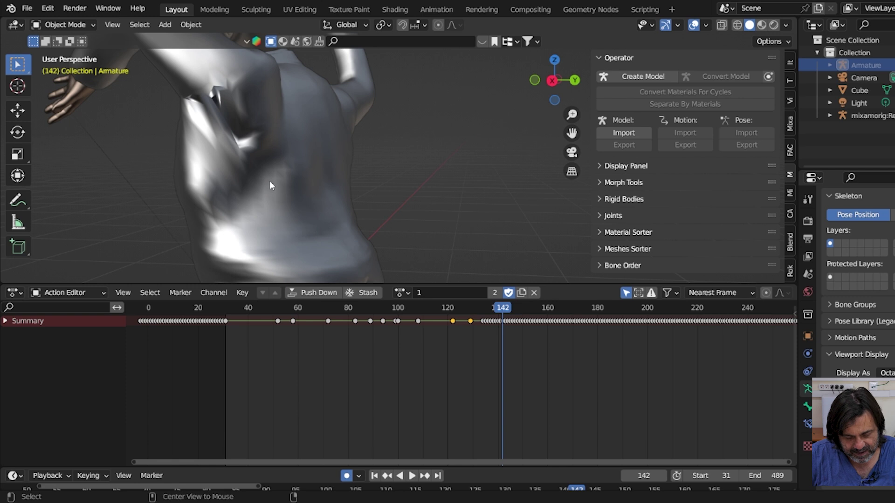
key(alt+h)
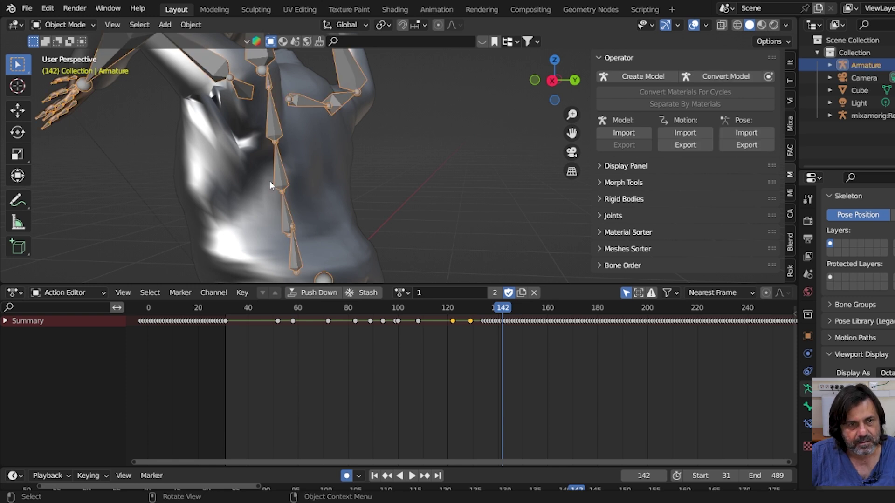
key(h)
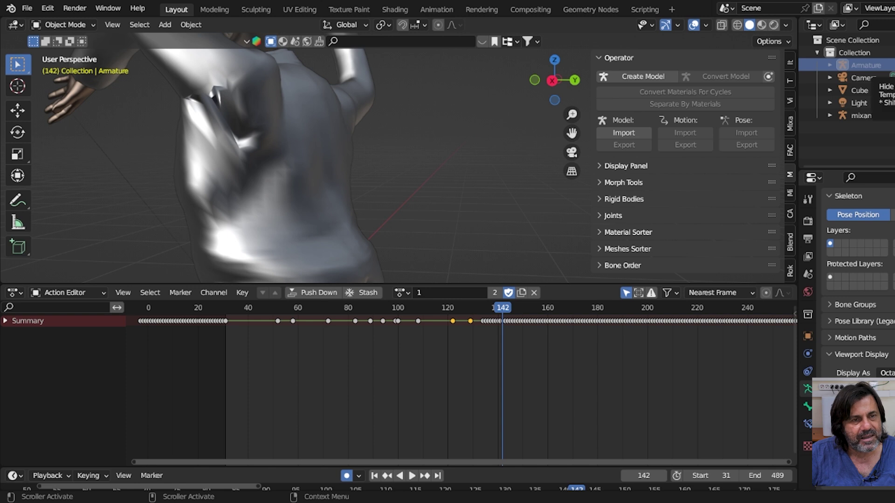
click(245, 191)
text(MASXALH)
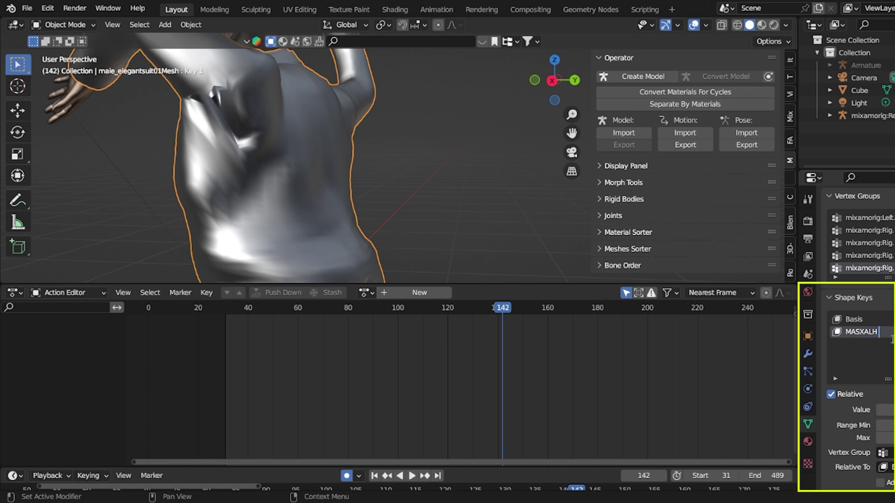
Step: Confirm the MASXALH shape key name, frame the torso and arm, and open the interaction mode list
key(Return)
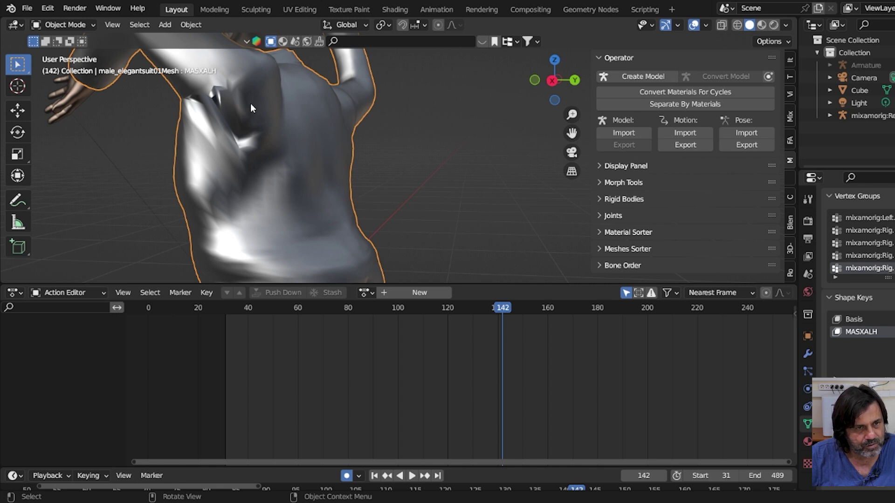
scroll(253, 105, up, 3)
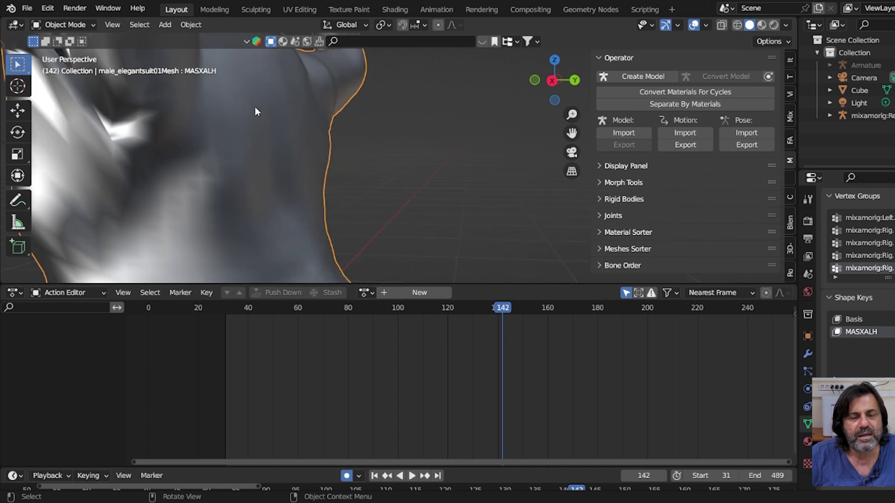
mouse_move(240, 122)
shift+middle_down()
mouse_move(354, 156)
mouse_move(327, 149)
mouse_move(321, 157)
shift+middle_up()
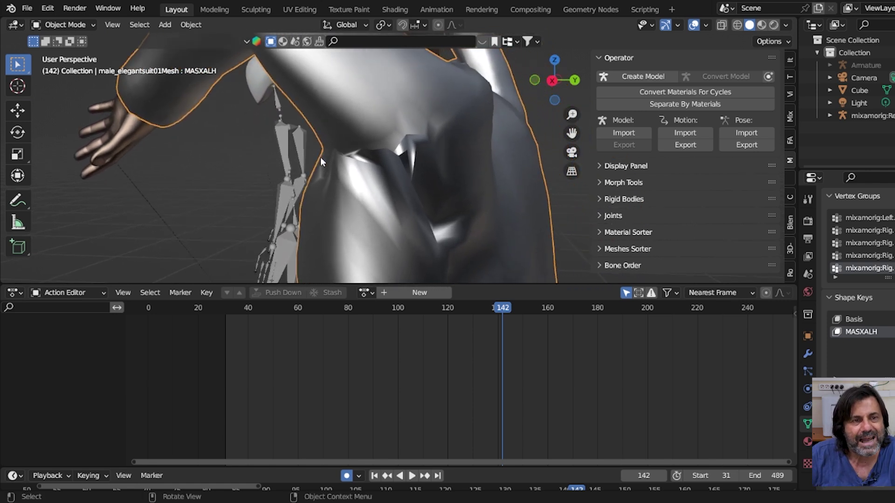
click(72, 24)
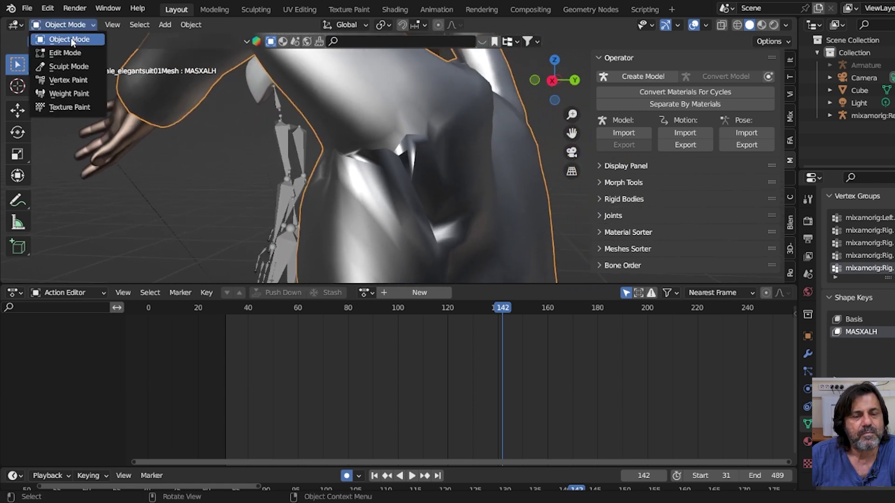
Step: Put the suit mesh in Sculpt Mode, enlarge the 3D view over the Action Editor, and enable wireframe overlay
click(77, 67)
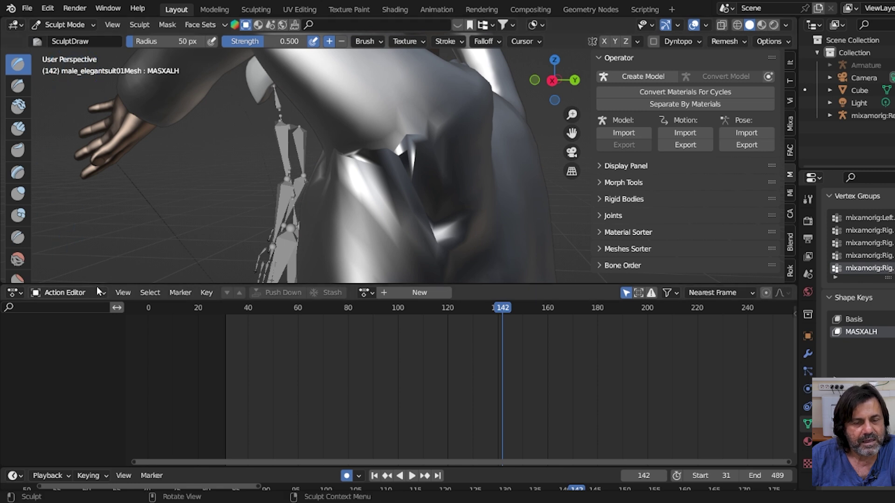
drag(99, 282, 120, 371)
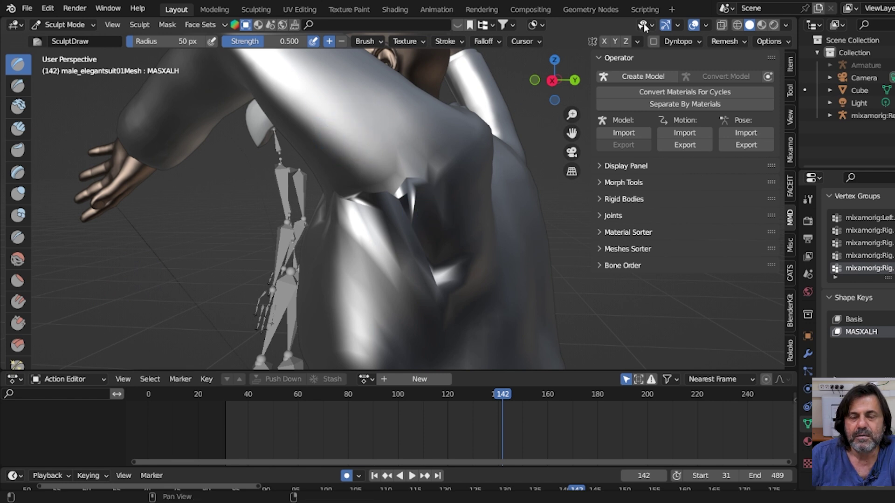
click(679, 25)
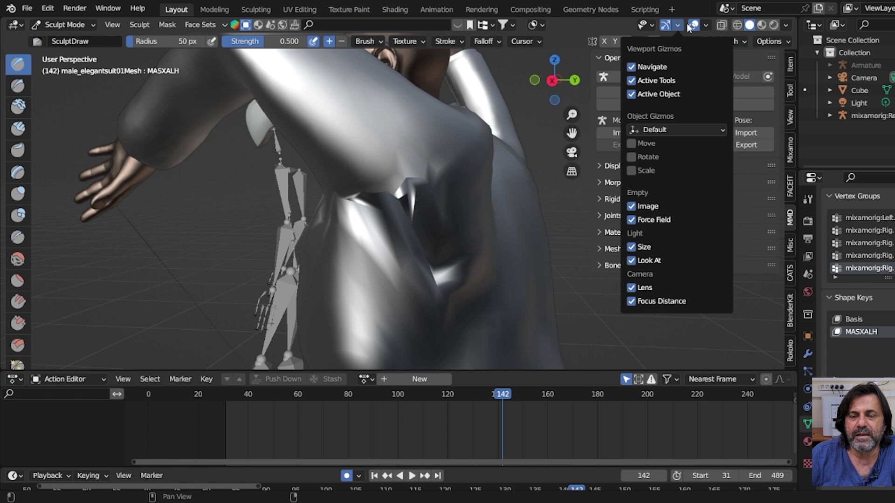
click(703, 25)
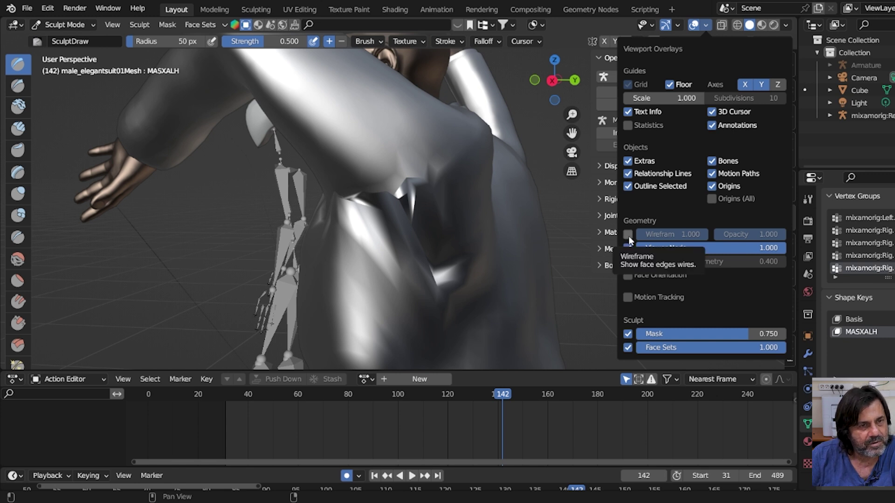
click(627, 234)
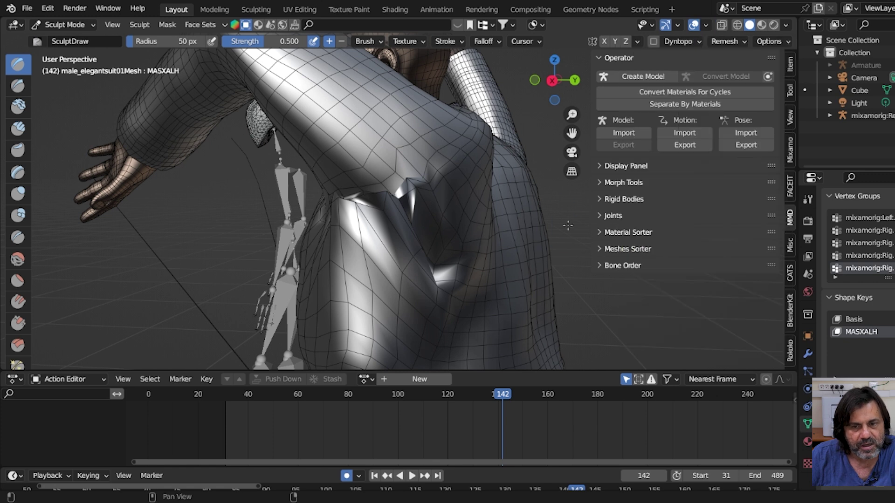
Step: Switch to the Smooth brush and smooth the sharp, jagged creases in the suit's armpit
scroll(567, 226, up, 6)
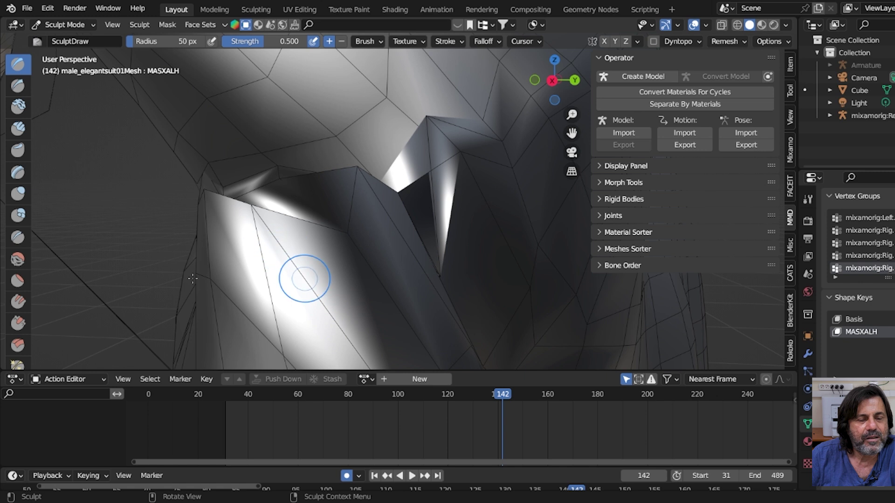
click(19, 262)
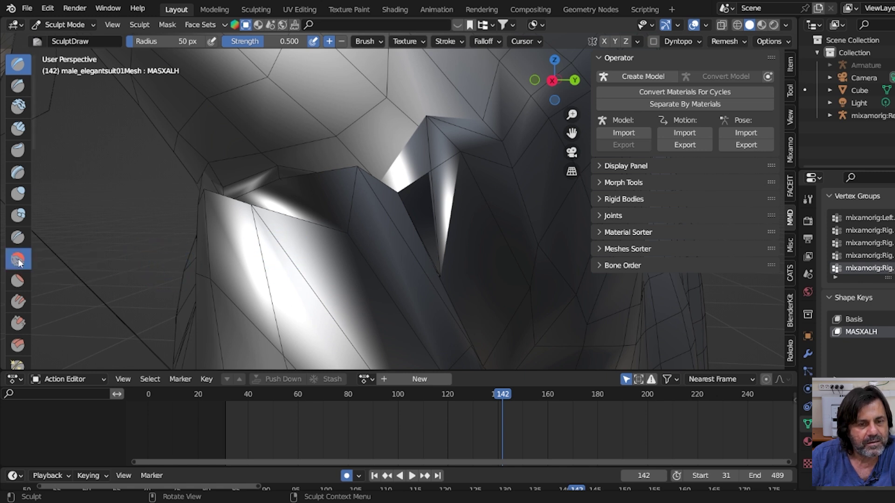
drag(212, 187, 254, 167)
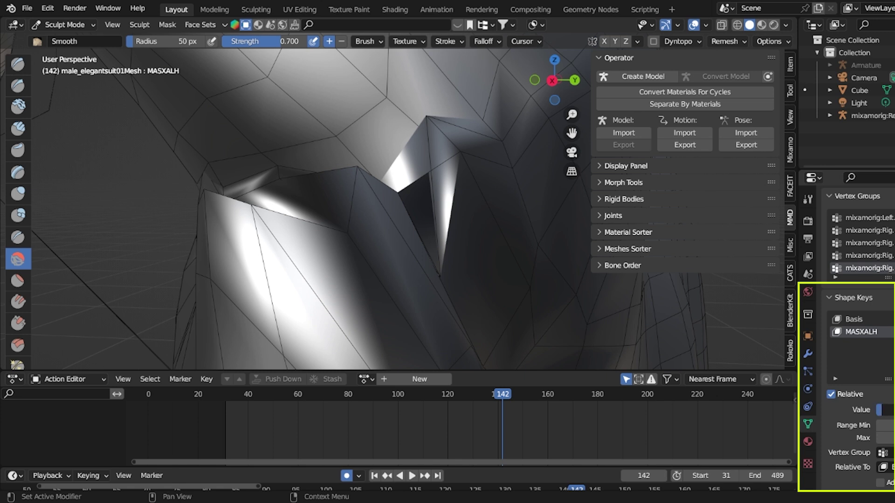
mouse_move(510, 244)
mouse_down()
mouse_move(413, 199)
mouse_move(410, 160)
mouse_up()
drag(420, 133, 420, 221)
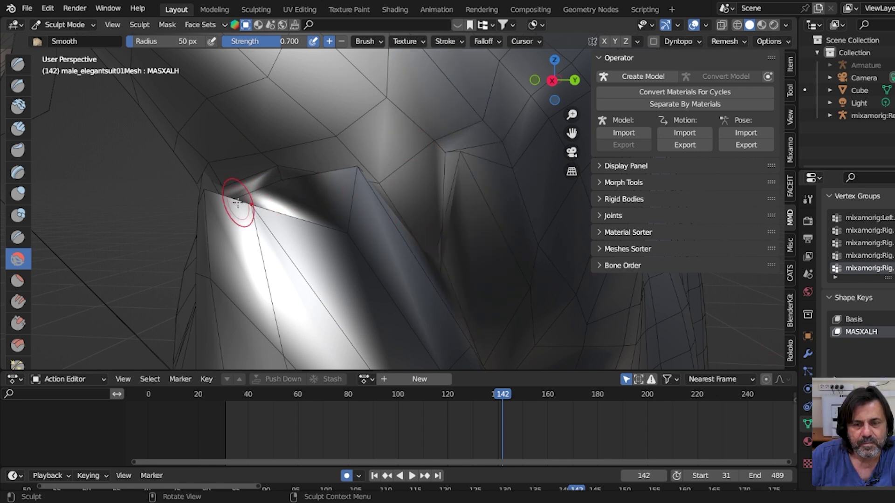
scroll(233, 201, down, 2)
scroll(314, 218, down, 4)
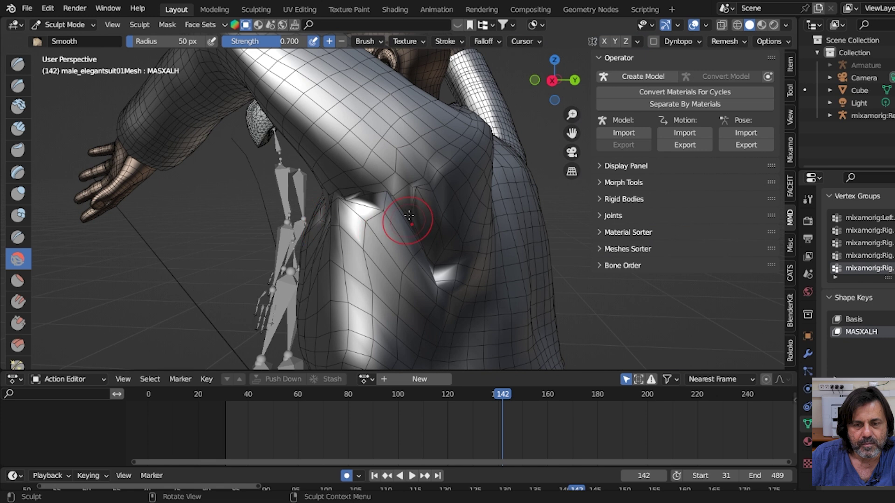
mouse_move(424, 195)
mouse_down()
mouse_move(417, 170)
mouse_move(444, 170)
mouse_move(471, 154)
mouse_up()
mouse_move(414, 171)
mouse_down()
mouse_move(369, 209)
mouse_move(384, 237)
mouse_up()
Step: From a new angle, smooth the remaining bright and dark creases near the armpit
scroll(407, 249, up, 5)
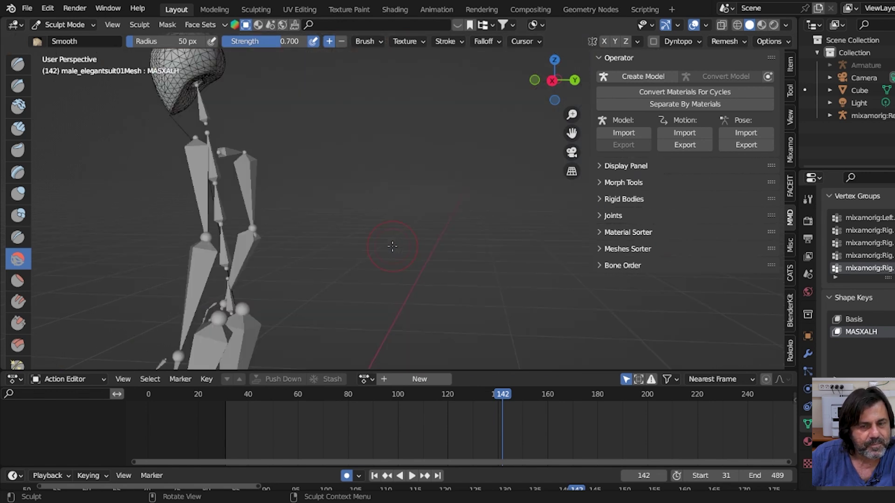
mouse_move(400, 246)
middle_down()
mouse_move(442, 226)
mouse_move(433, 226)
middle_up()
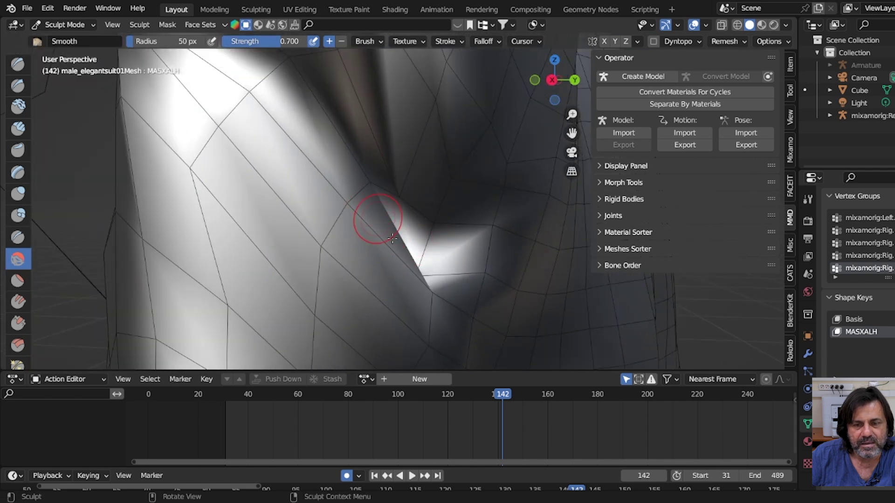
mouse_move(393, 238)
mouse_down()
mouse_move(423, 260)
mouse_move(436, 249)
mouse_up()
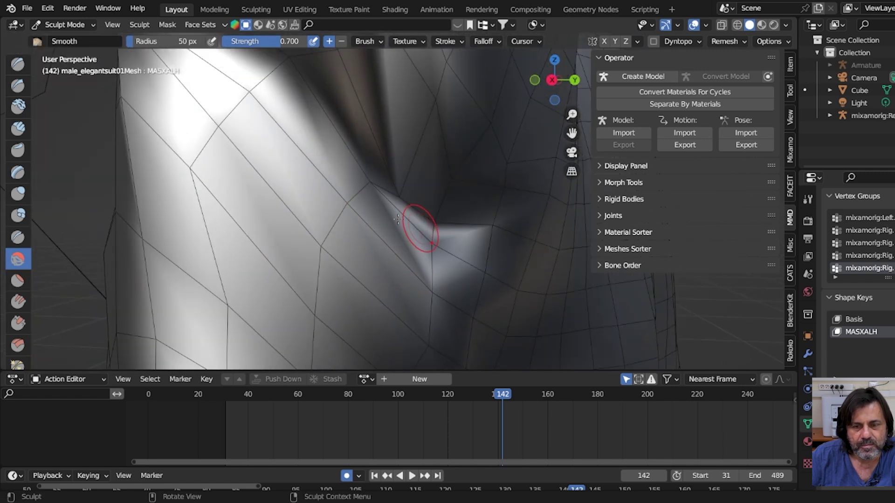
mouse_move(387, 194)
mouse_down()
mouse_move(393, 175)
mouse_move(474, 235)
mouse_move(431, 284)
mouse_up()
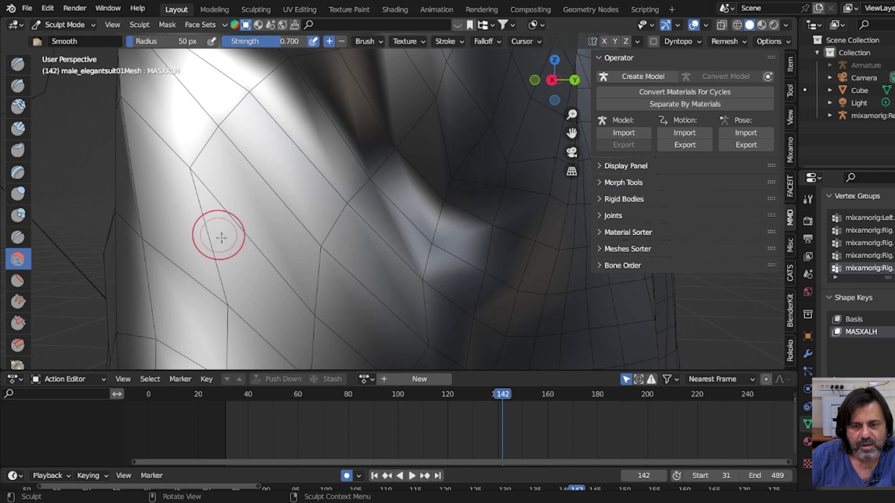
scroll(221, 237, down, 5)
middle_drag(385, 221, 380, 210)
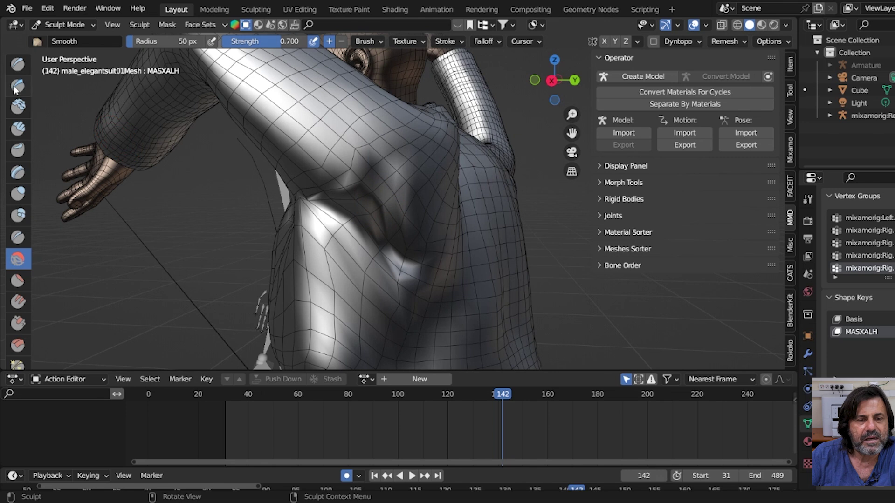
Step: Switch to the Clay brush and build up the suit's armpit crease
click(19, 105)
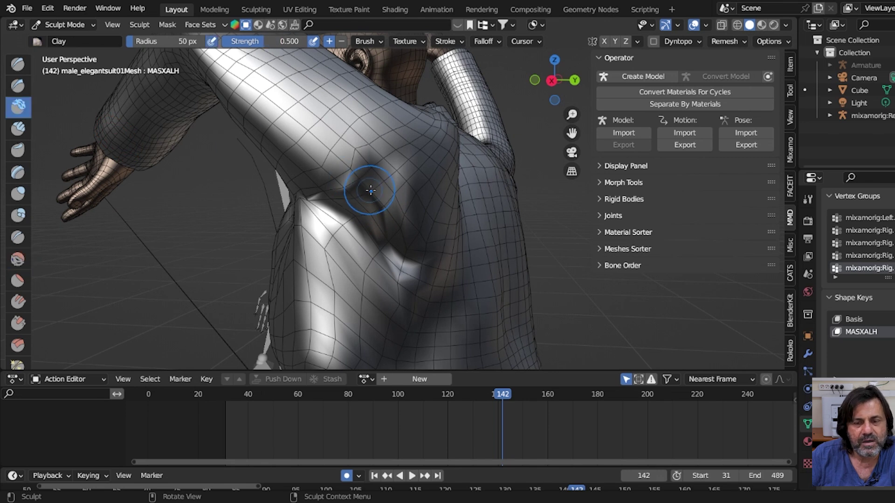
mouse_move(341, 166)
mouse_down()
mouse_move(367, 182)
mouse_move(401, 259)
mouse_move(393, 263)
mouse_up()
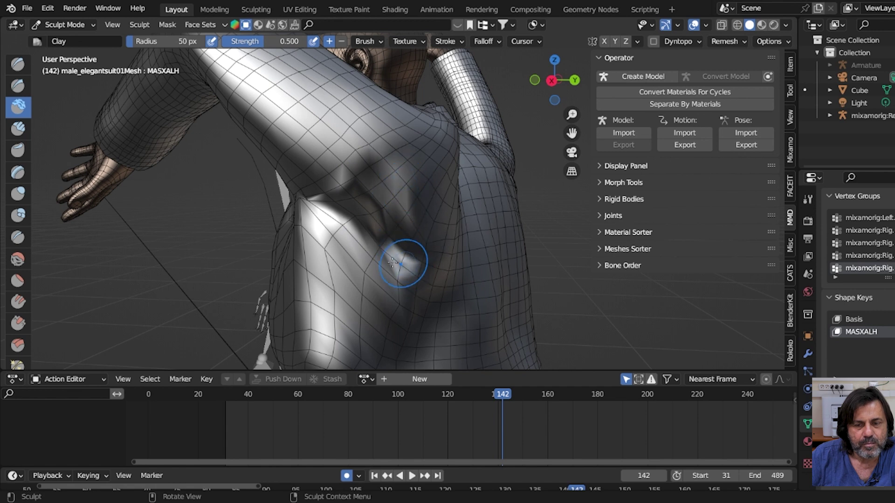
mouse_move(343, 237)
mouse_down()
mouse_move(299, 190)
mouse_move(316, 276)
mouse_up()
scroll(315, 278, down, 3)
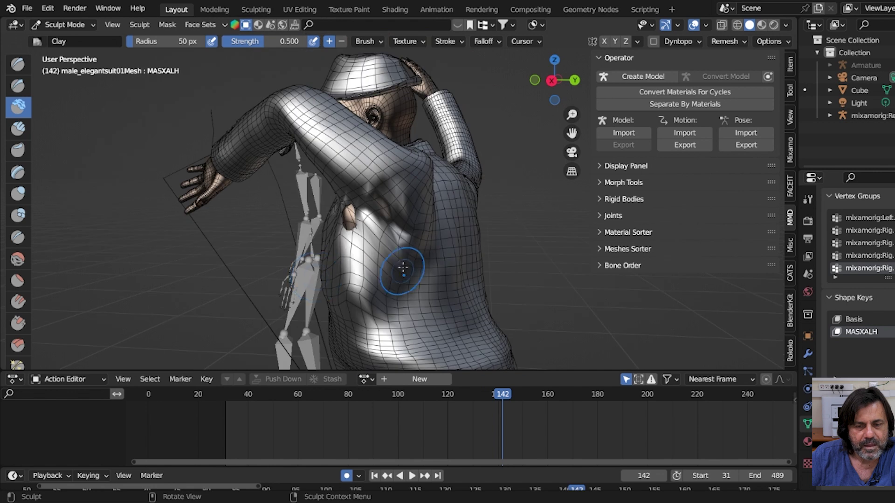
mouse_move(400, 260)
middle_down()
mouse_move(395, 225)
mouse_move(405, 261)
mouse_move(379, 254)
middle_up()
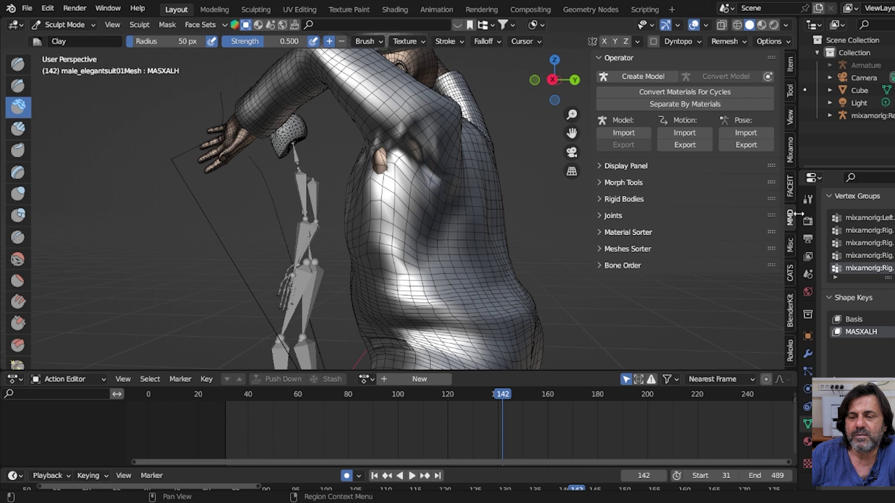
Step: Show the Clay brush settings and reshape the shoulder surface near the armpit
click(808, 200)
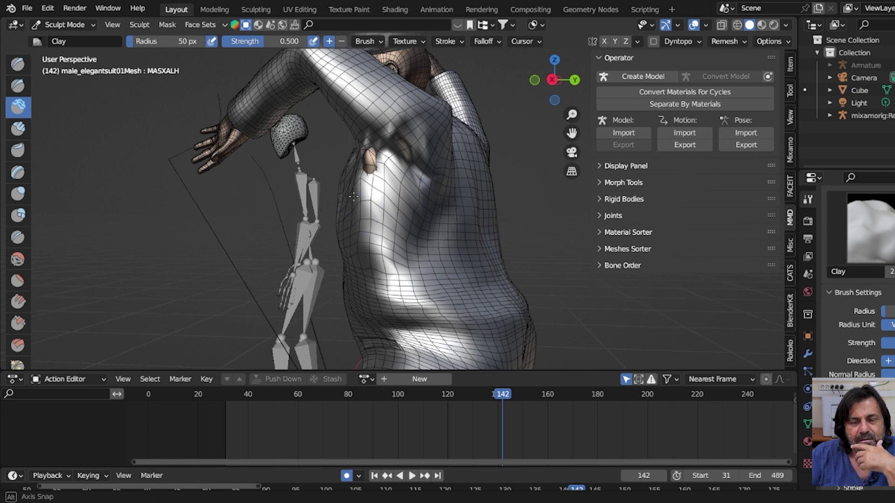
middle_drag(384, 209, 354, 234)
mouse_move(354, 234)
mouse_down()
mouse_move(347, 239)
mouse_move(345, 191)
mouse_move(359, 179)
mouse_move(380, 212)
mouse_up()
middle_drag(380, 212, 356, 233)
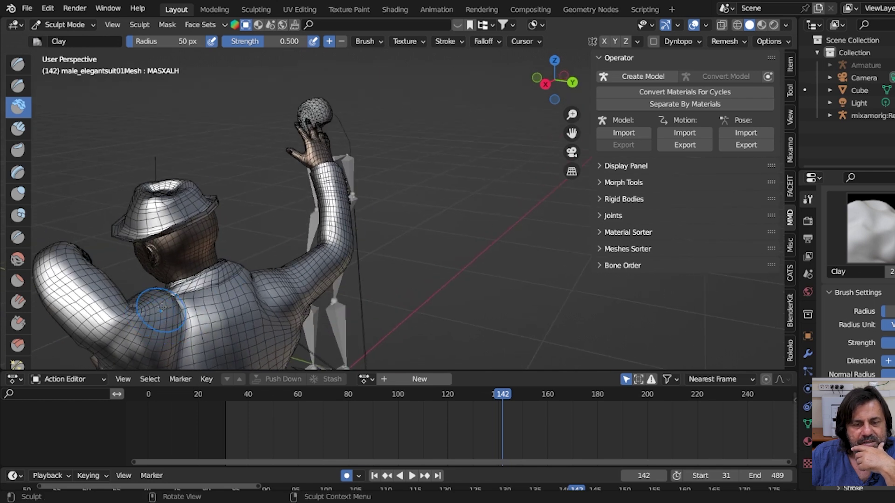
middle_drag(198, 321, 212, 322)
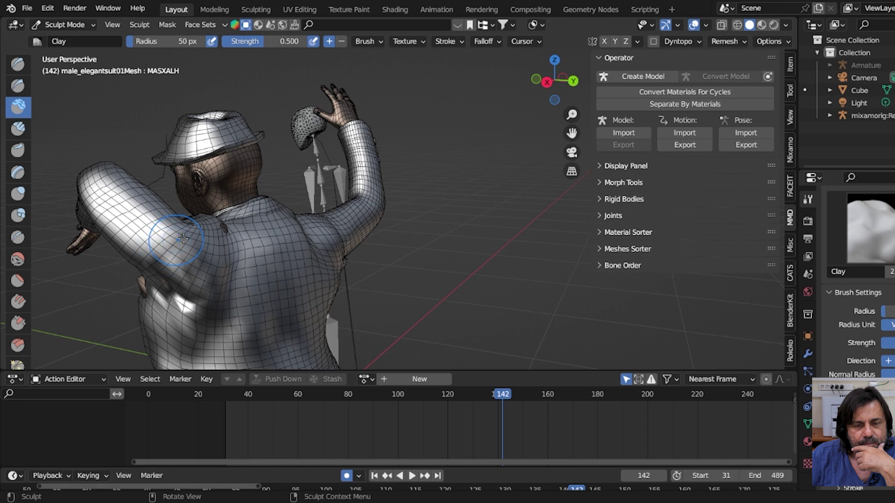
mouse_move(292, 255)
middle_down()
mouse_move(186, 252)
mouse_move(240, 186)
middle_up()
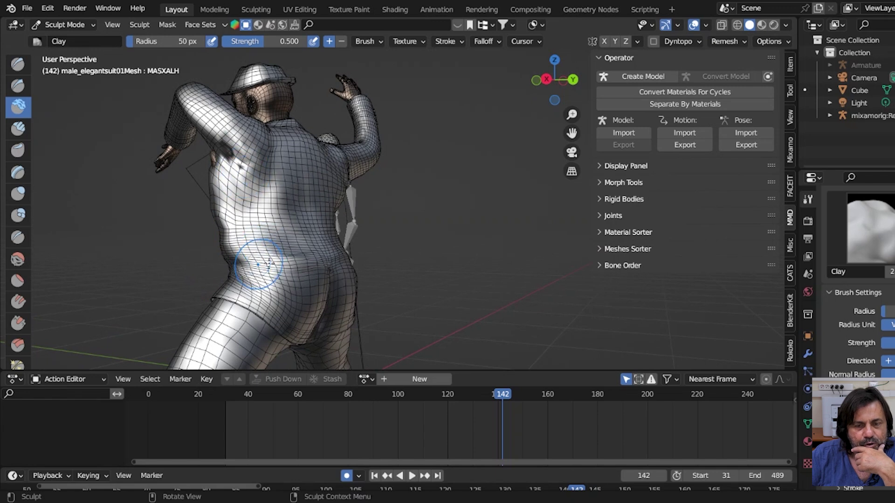
Step: Inspect the back and hips, then sculpt the chest where skin pokes through
scroll(283, 268, down, 3)
mouse_move(282, 269)
middle_down()
mouse_move(240, 260)
mouse_move(227, 228)
middle_up()
scroll(240, 260, up, 3)
scroll(240, 259, up, 3)
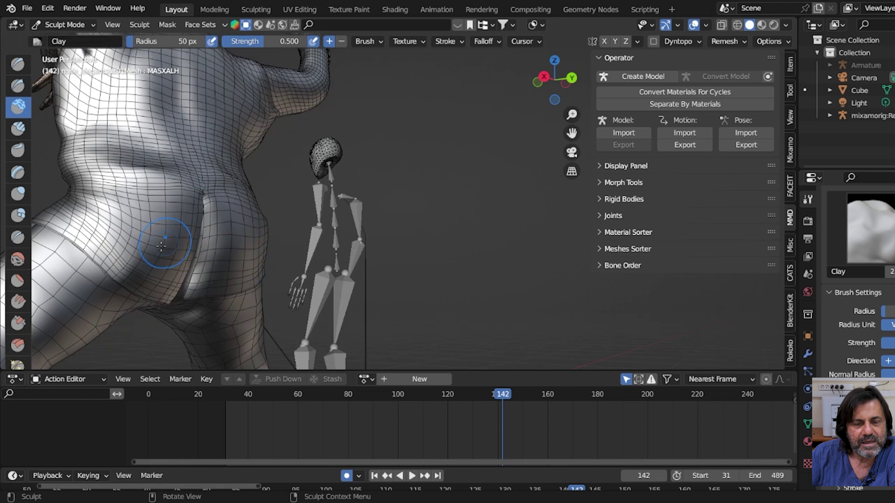
middle_drag(161, 245, 215, 252)
scroll(215, 252, up, 3)
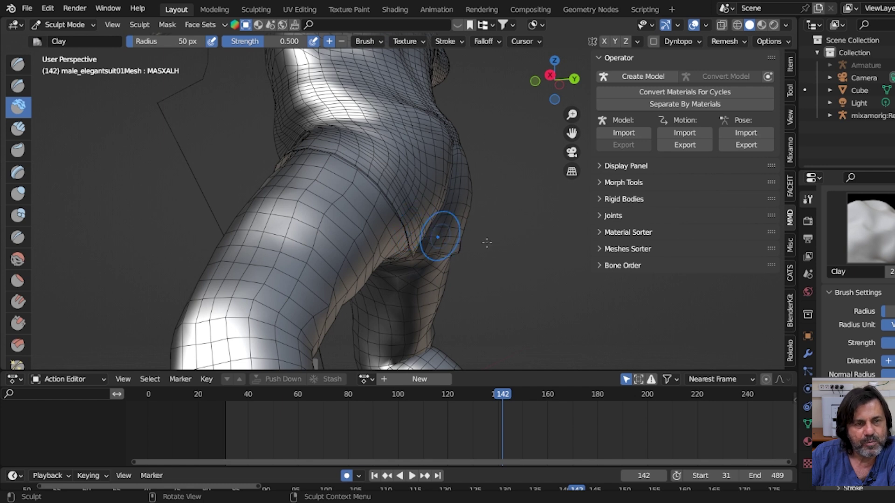
scroll(401, 222, down, 4)
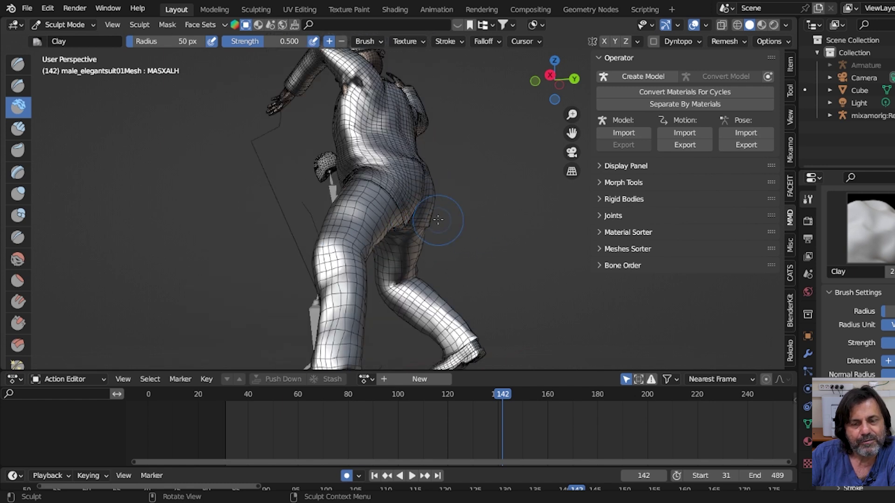
middle_drag(438, 219, 487, 251)
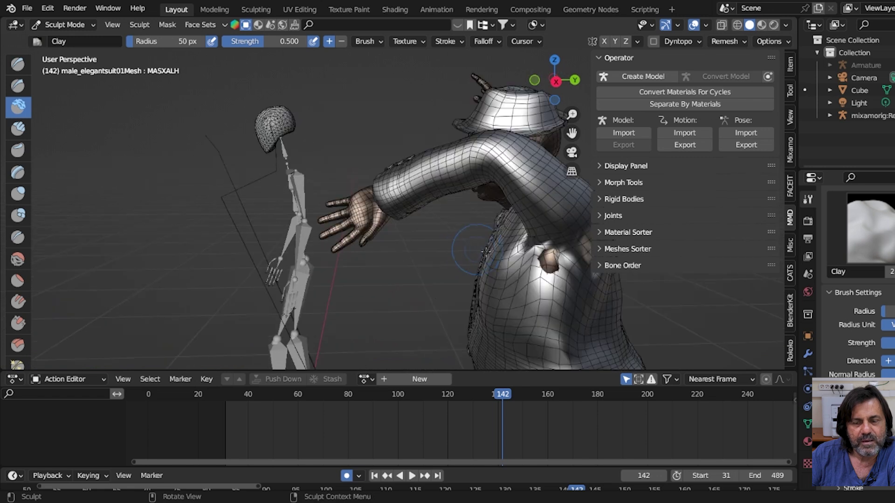
mouse_move(484, 252)
middle_down()
mouse_move(377, 281)
mouse_move(404, 268)
middle_up()
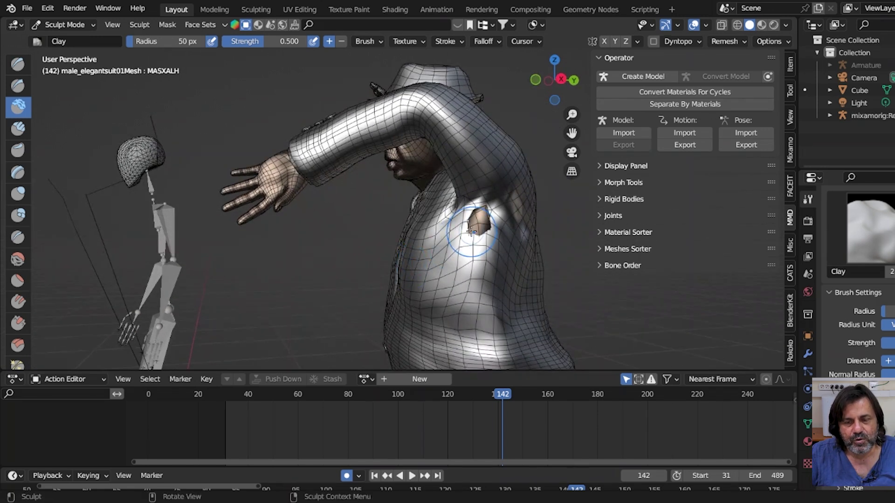
drag(472, 217, 457, 203)
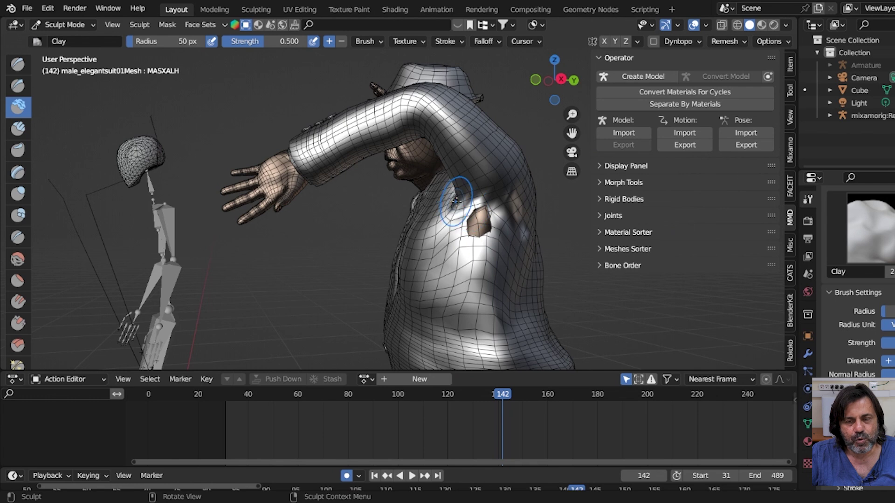
scroll(34, 344, down, 3)
scroll(20, 340, down, 3)
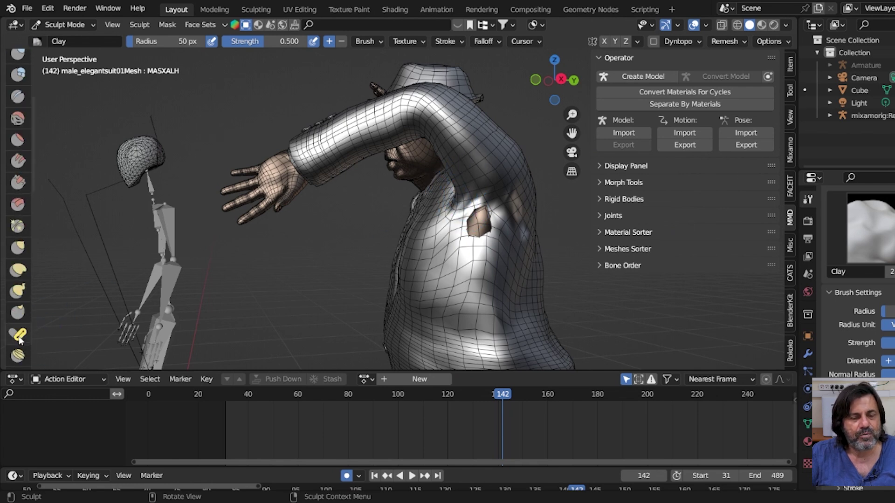
Step: Switch to the Elastic Deform brush and pull the upper arm mesh into shape
click(18, 270)
scroll(279, 237, down, 3)
middle_drag(309, 236, 289, 259)
scroll(239, 266, up, 3)
scroll(194, 279, up, 2)
shift+middle_drag(210, 261, 396, 240)
mouse_move(358, 202)
mouse_down()
mouse_move(339, 180)
mouse_move(420, 254)
mouse_move(442, 264)
mouse_move(380, 244)
mouse_up()
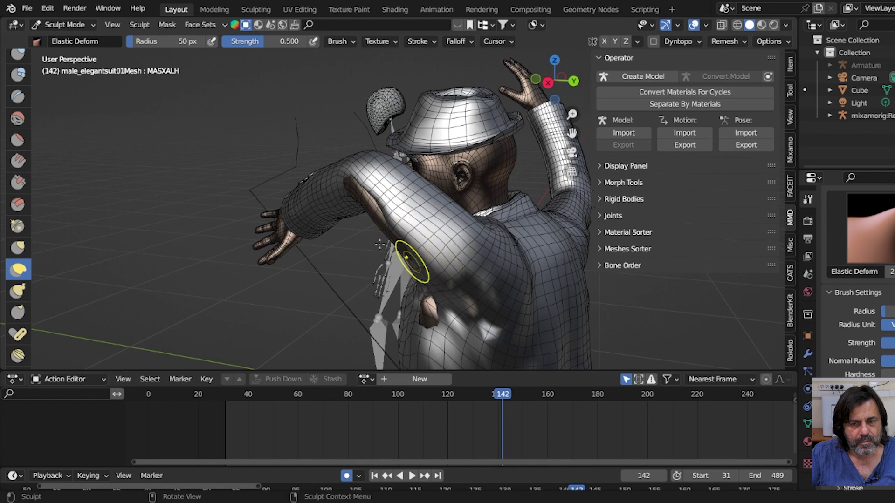
Step: Reshape the left shoulder and upper arm, pulling the shoulder mesh upward
middle_drag(318, 253, 240, 302)
mouse_move(168, 278)
mouse_down()
mouse_move(121, 254)
mouse_move(187, 261)
mouse_move(170, 253)
mouse_move(151, 268)
mouse_up()
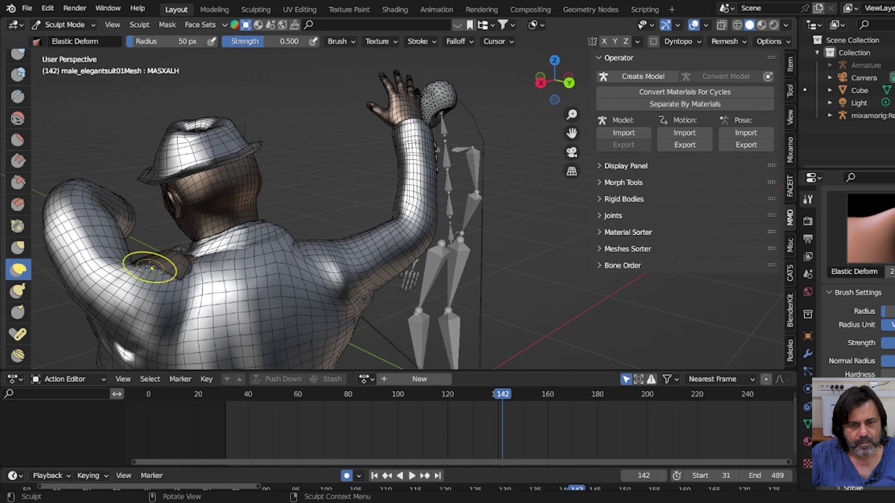
mouse_move(160, 296)
shift+middle_down()
mouse_move(170, 310)
mouse_move(195, 262)
shift+middle_up()
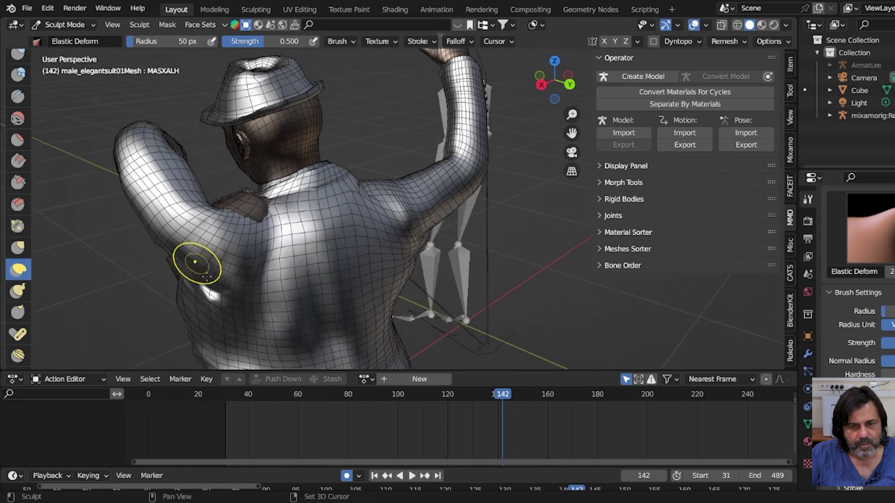
scroll(195, 262, up, 3)
mouse_move(82, 214)
mouse_down()
mouse_move(90, 180)
mouse_move(75, 203)
mouse_move(169, 219)
mouse_up()
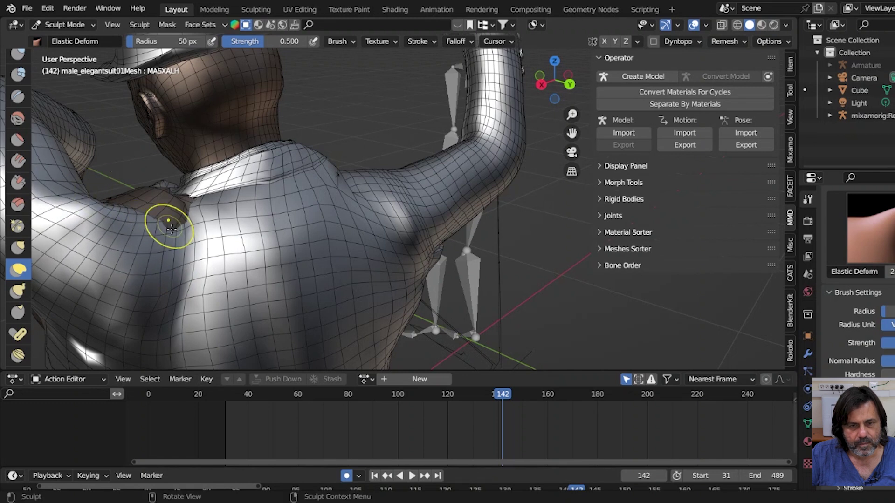
Step: Sculpt a crease into the armpit, then review the shoulder, arm and hand
mouse_move(406, 219)
middle_down()
mouse_move(320, 267)
mouse_move(452, 279)
middle_up()
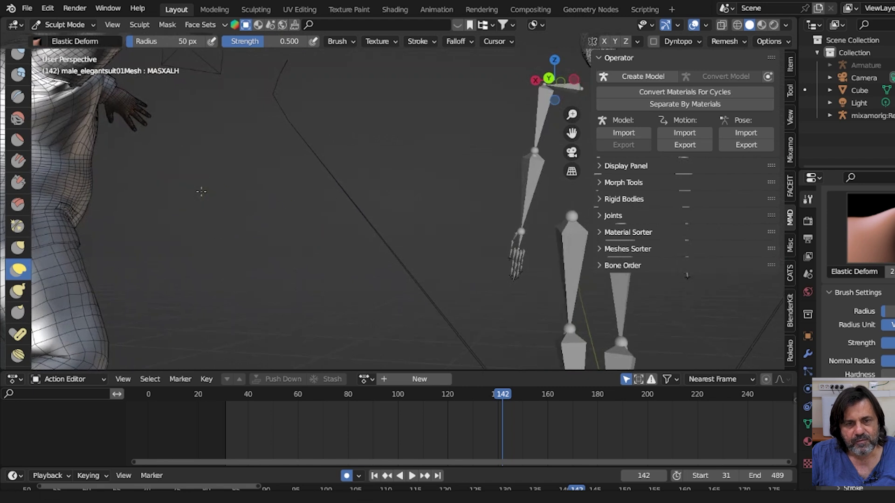
scroll(453, 278, up, 3)
drag(402, 224, 396, 228)
scroll(397, 233, up, 3)
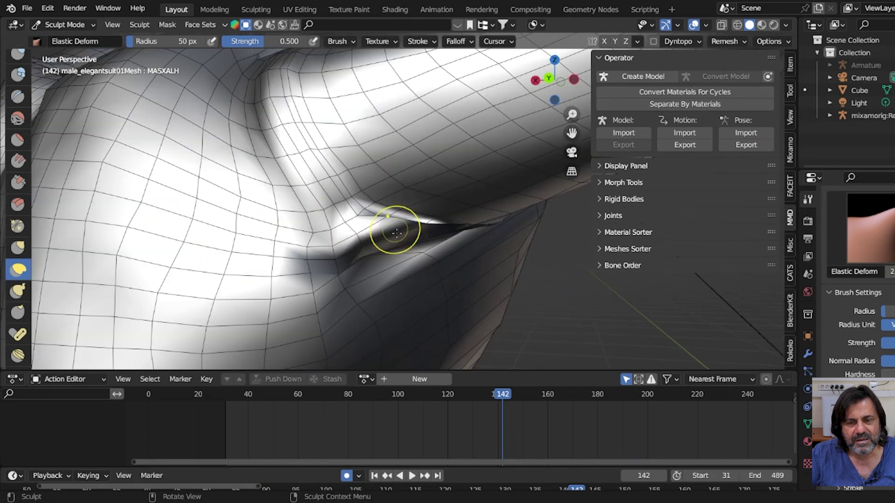
scroll(399, 211, down, 3)
mouse_move(400, 210)
middle_down()
mouse_move(500, 221)
mouse_move(509, 210)
middle_up()
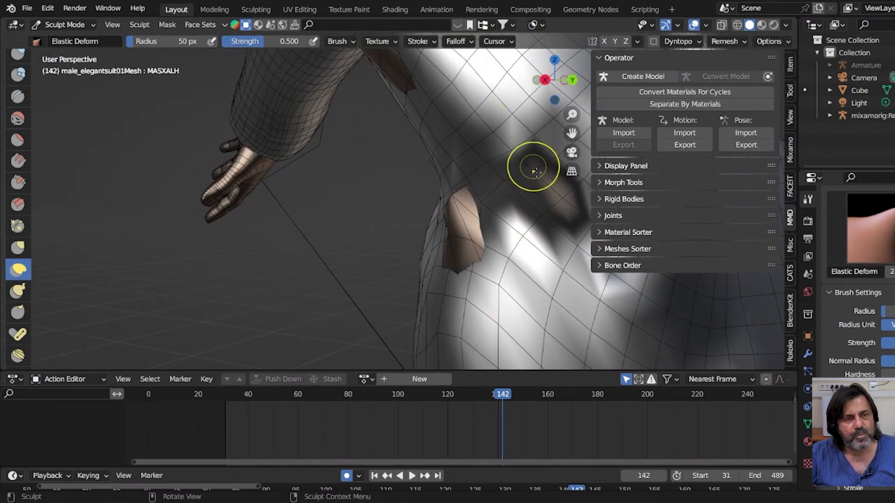
middle_drag(531, 166, 535, 190)
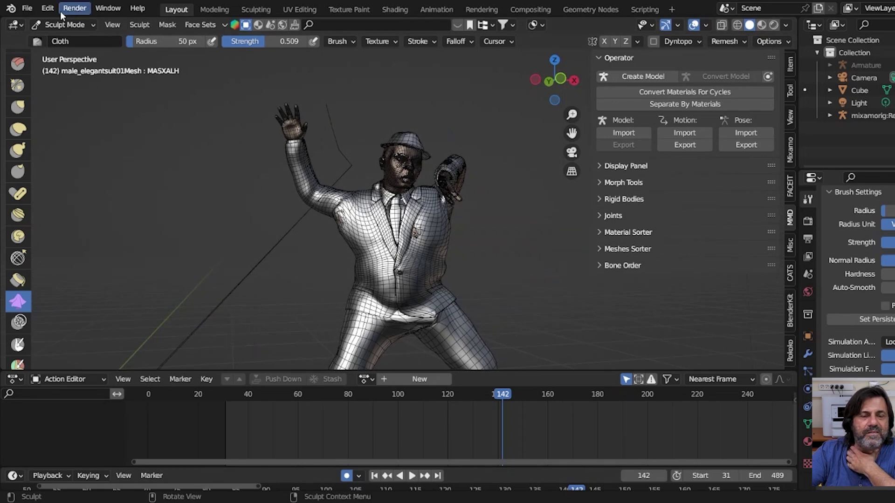
Step: Switch the suit mesh to Edit Mode, check its modifiers, and select all vertices
click(66, 24)
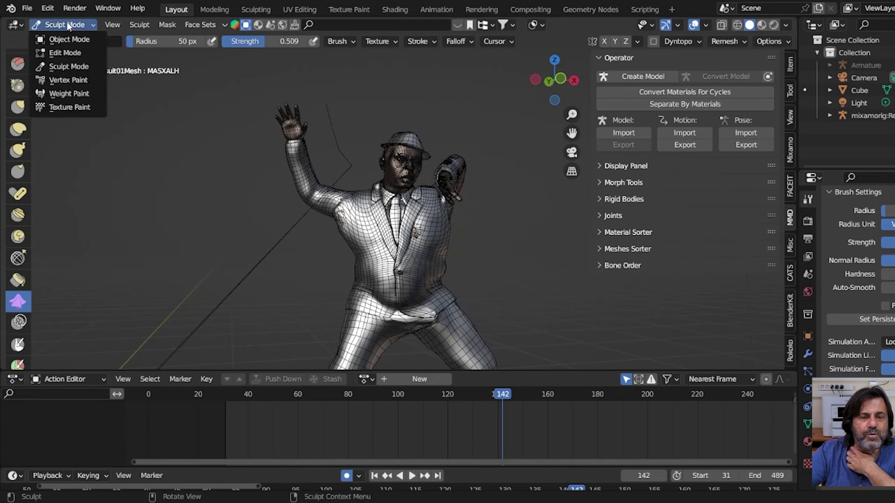
click(68, 51)
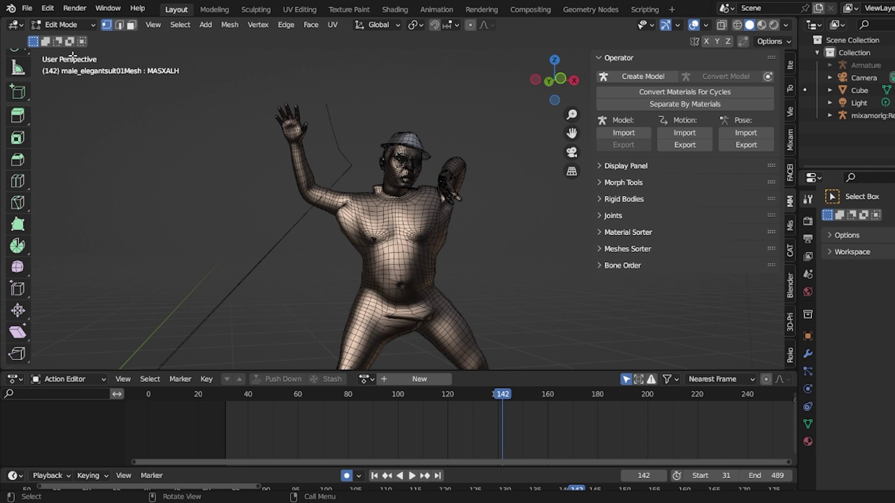
click(807, 355)
key(a)
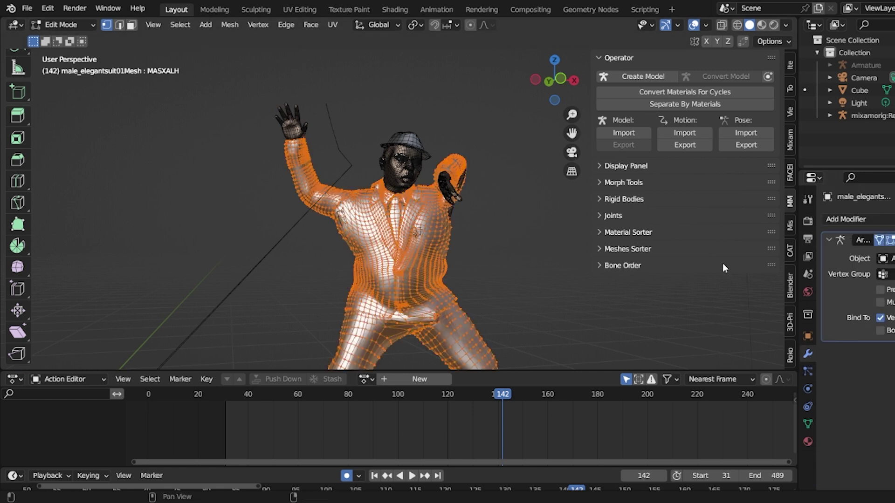
Step: Select a single hip vertex and test-move it, cancelling the move
middle_drag(497, 259, 322, 256)
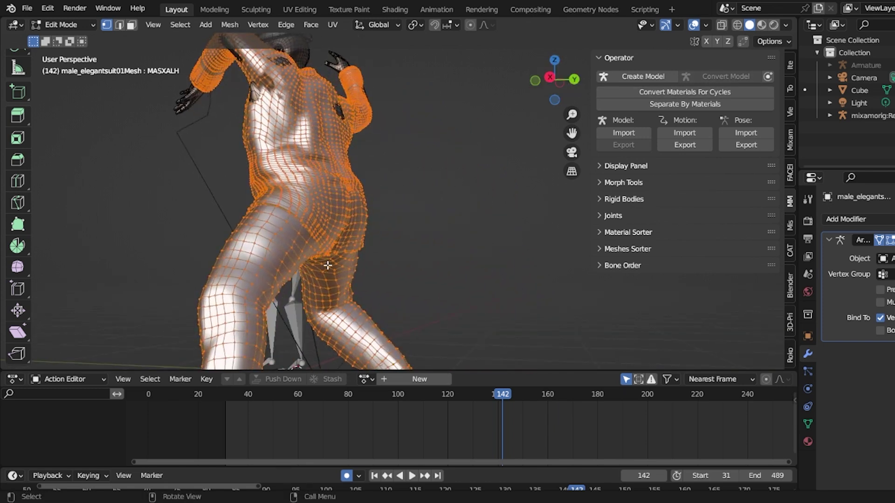
click(322, 244)
key(g)
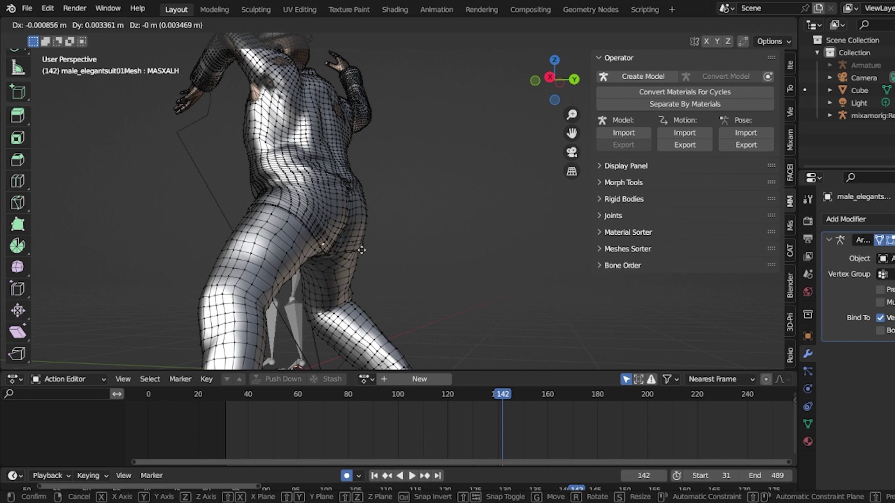
key(Escape)
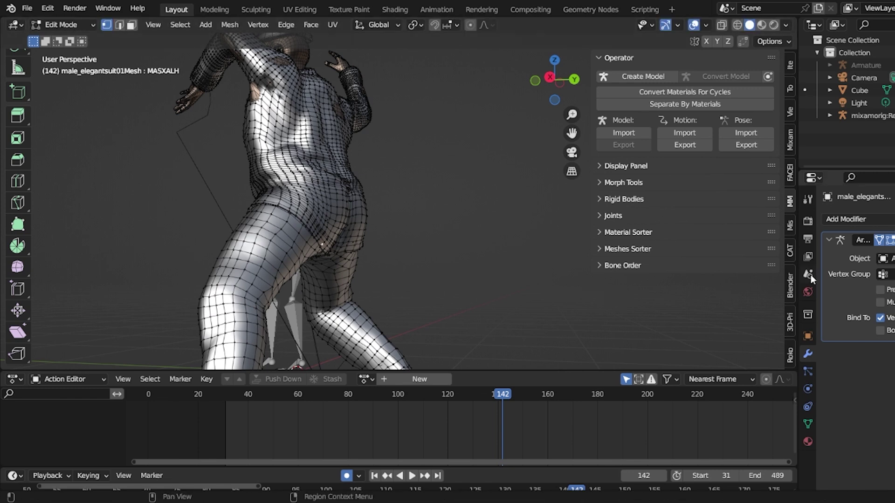
Step: Show the Basis and MASXALH shape keys in Object Data properties and test-pull the vertex
click(808, 424)
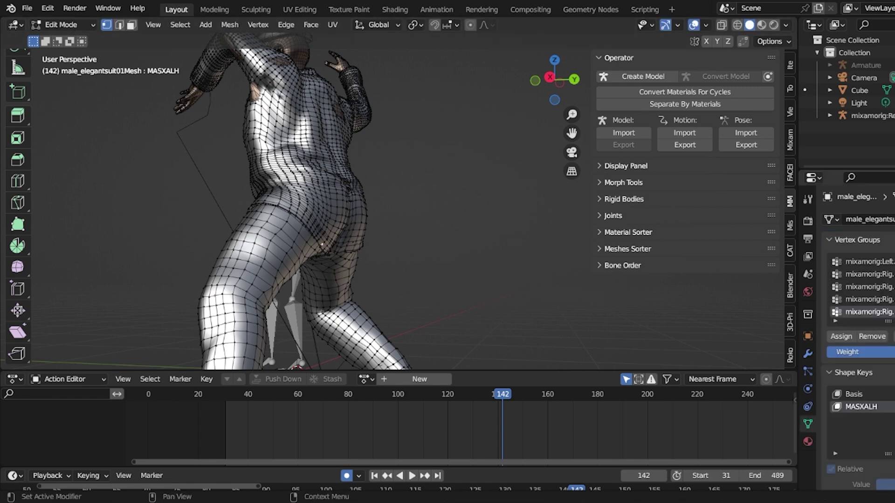
scroll(857, 326, down, 2)
scroll(858, 327, down, 2)
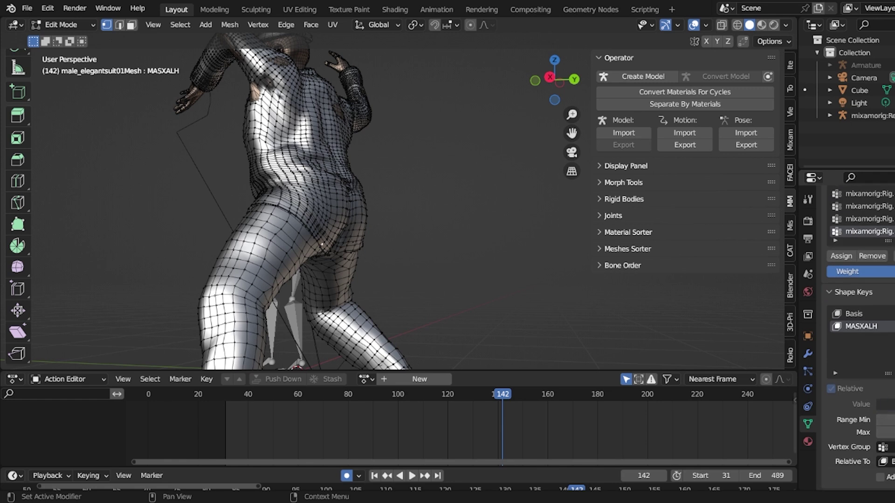
key(g)
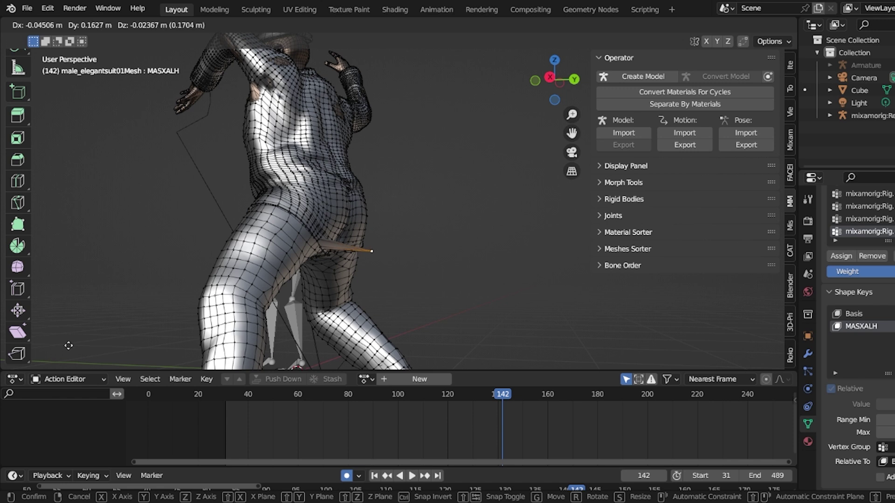
key(Escape)
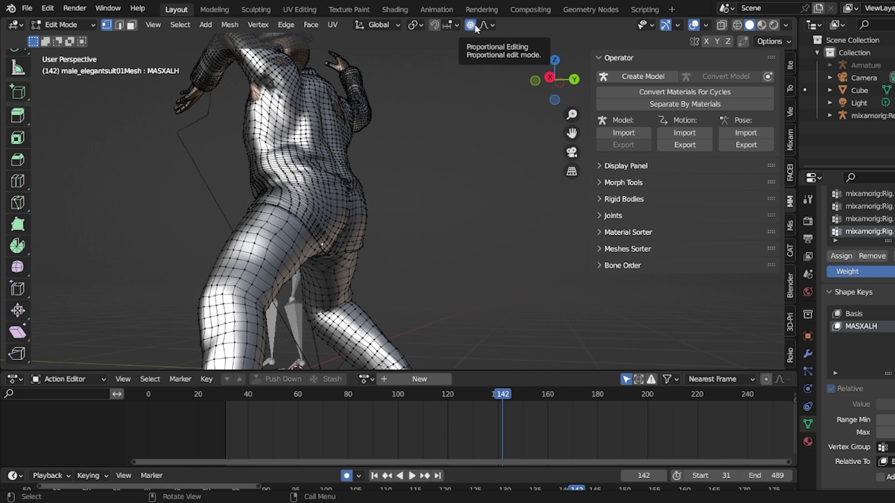
Step: Use proportional editing to move the hip vertices with a shrunken falloff
click(492, 25)
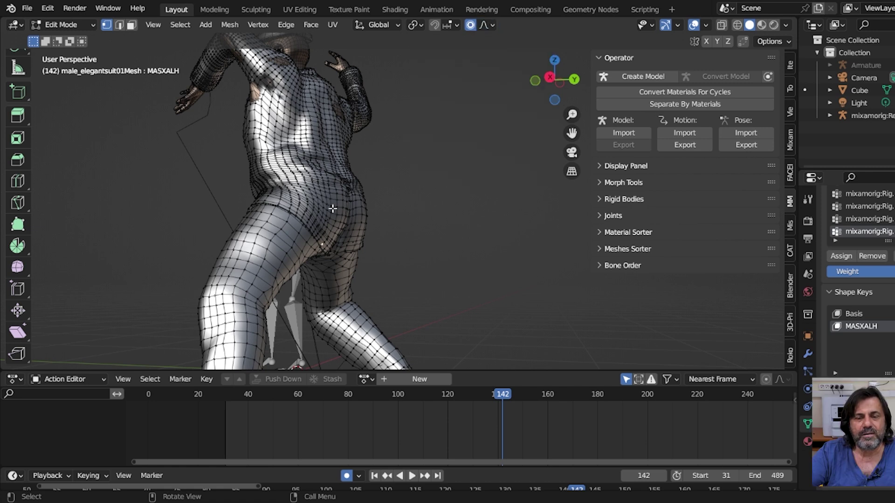
middle_drag(354, 196, 292, 221)
scroll(293, 220, up, 2)
scroll(241, 255, up, 2)
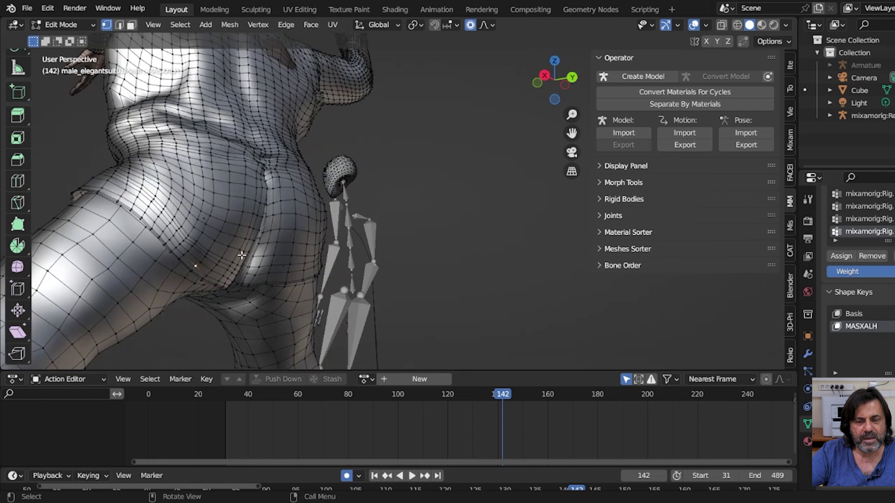
middle_drag(229, 286, 273, 300)
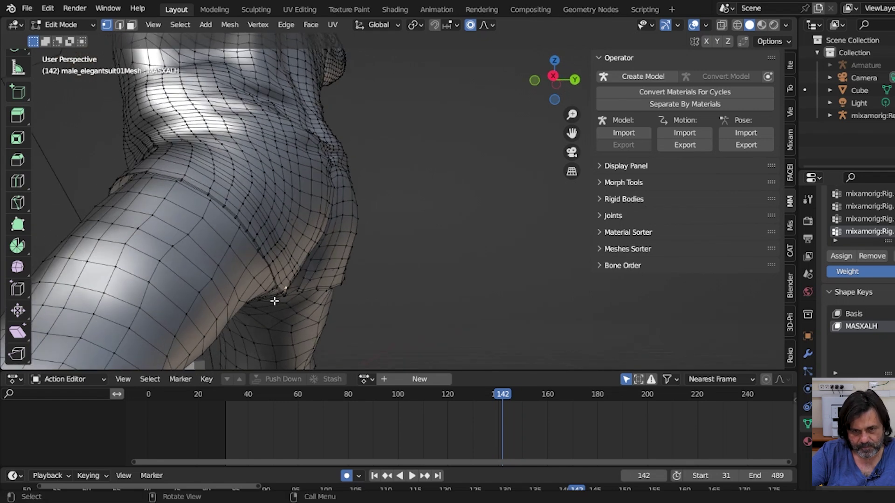
key(g)
scroll(304, 296, up, 5)
scroll(301, 291, up, 15)
scroll(295, 287, up, 5)
scroll(296, 285, up, 10)
scroll(298, 285, up, 10)
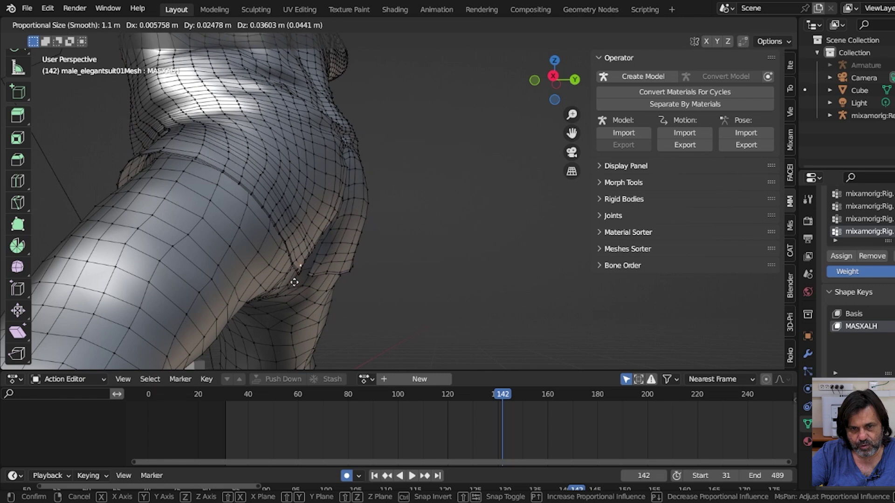
scroll(302, 285, up, 10)
scroll(305, 285, up, 9)
scroll(315, 280, up, 4)
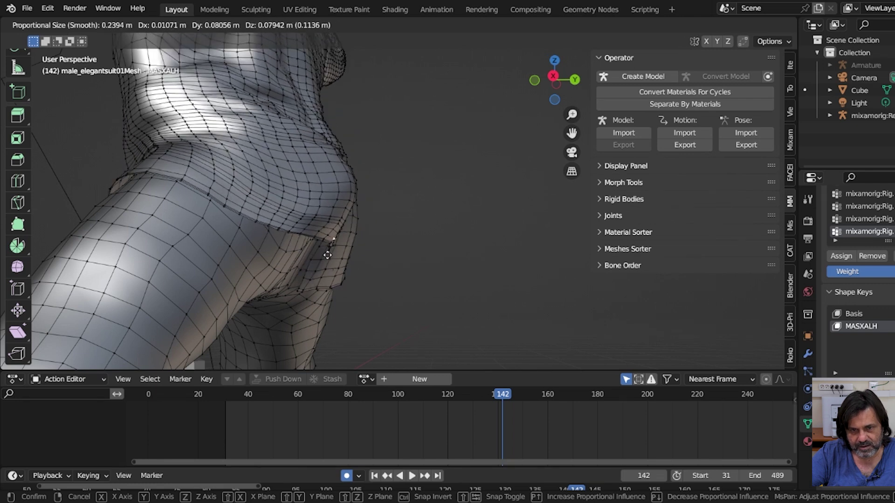
click(326, 263)
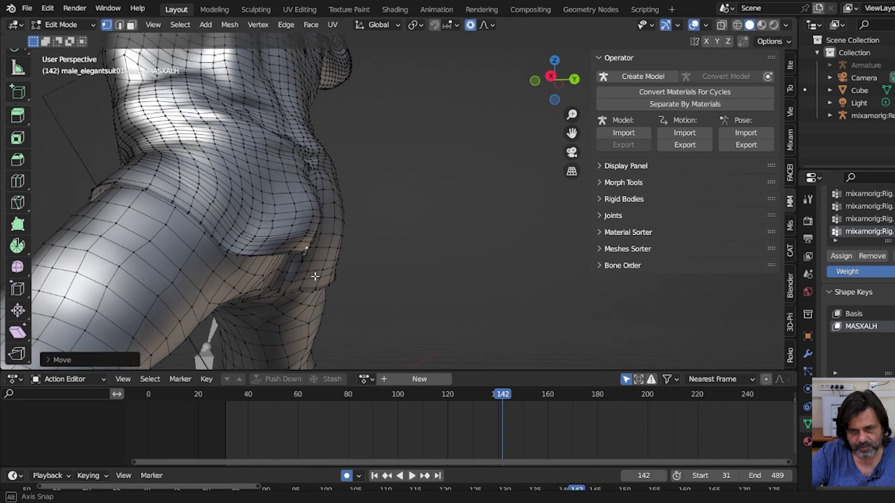
Step: Push the buttock outward and vertex-slide the hip and belly vertices into shape
middle_drag(327, 263, 377, 291)
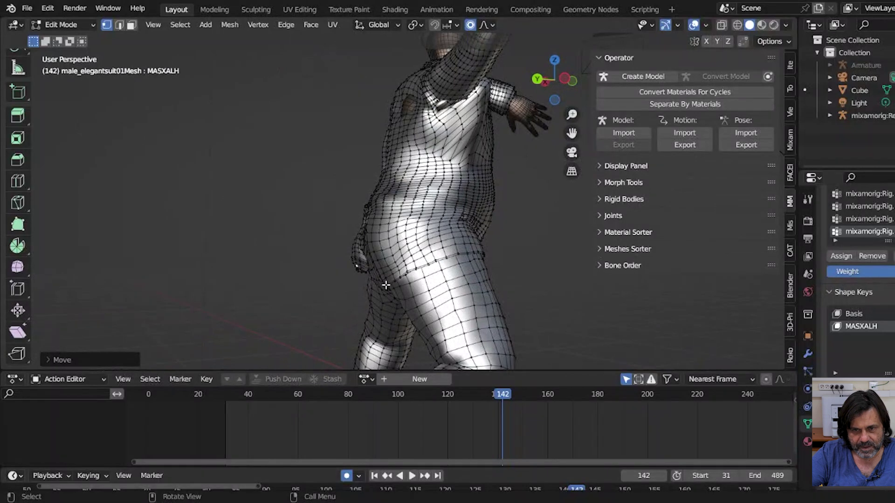
click(386, 285)
key(g)
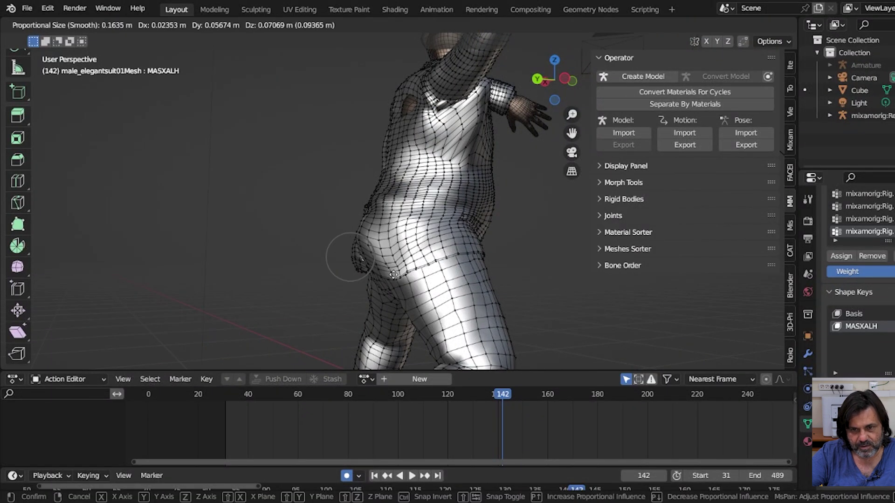
click(389, 283)
key(g)
key(g)
click(402, 264)
key(g)
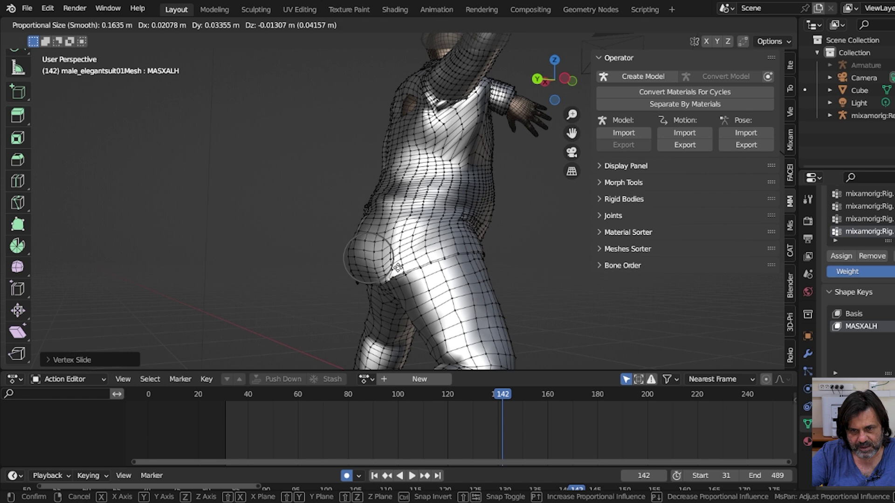
click(401, 255)
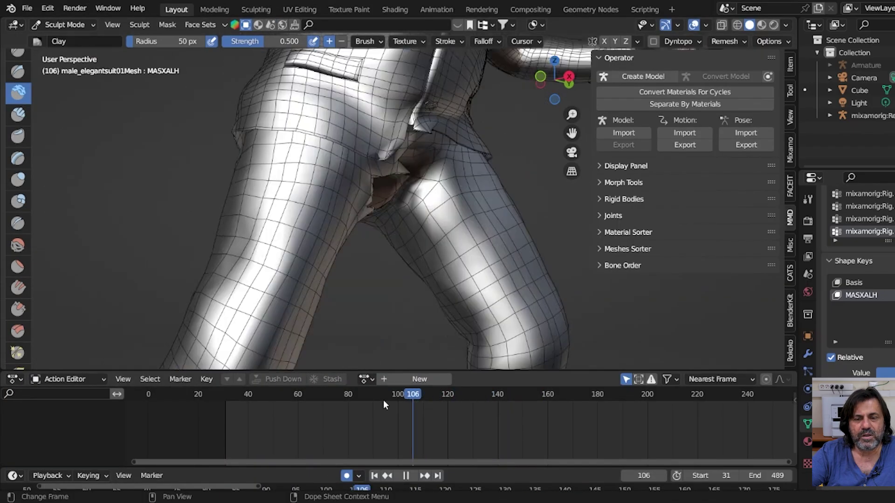
Step: Play the dance from around frame 100, stopping near frame 110
mouse_move(383, 400)
mouse_down()
mouse_move(286, 399)
mouse_move(402, 403)
mouse_up()
key(space)
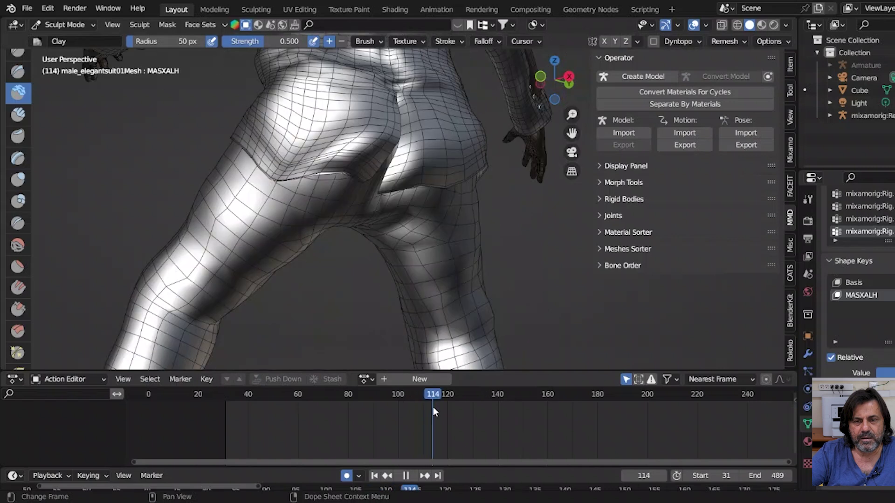
click(422, 409)
key(space)
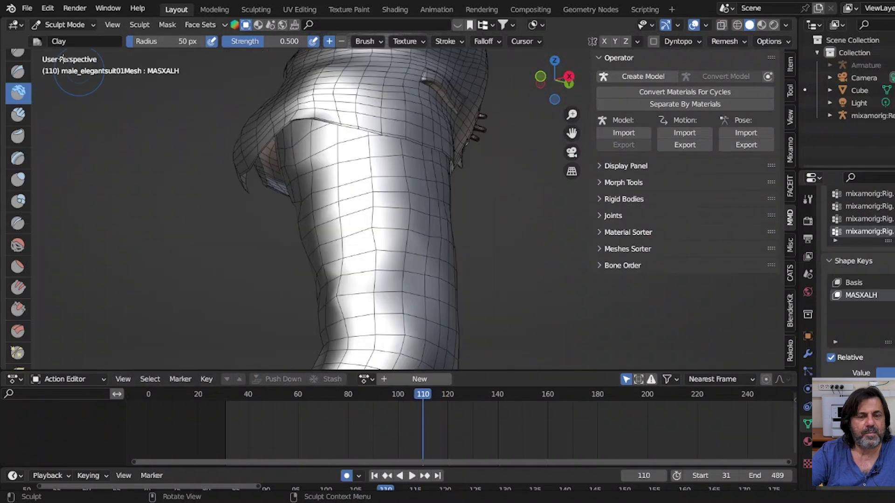
Step: Return the suit mesh to Object Mode and scrub back to frame 85
click(75, 26)
click(69, 39)
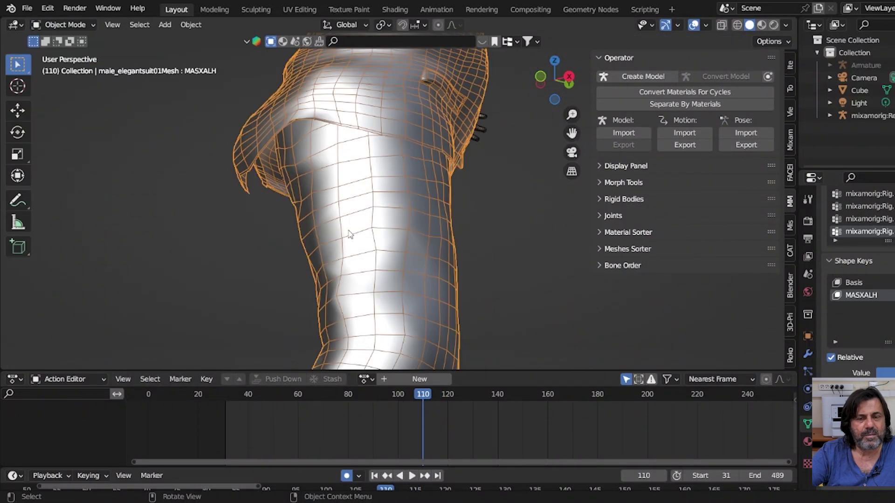
scroll(464, 344, down, 3)
drag(438, 409, 360, 396)
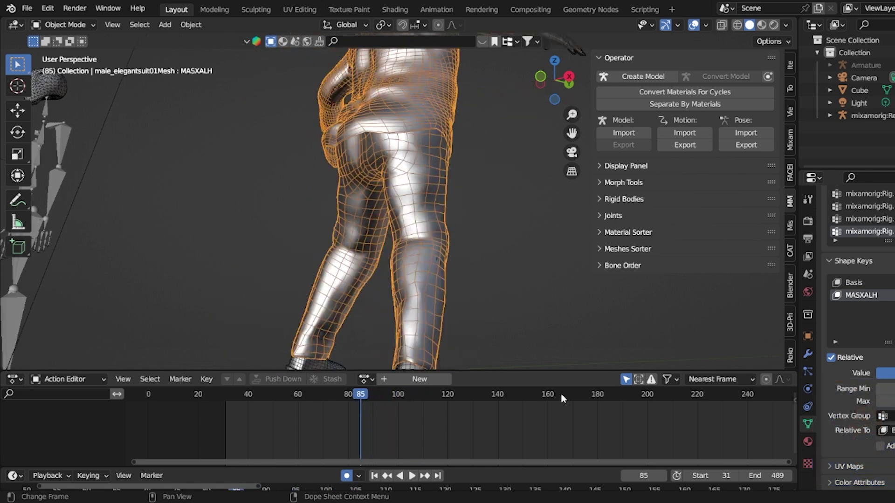
drag(891, 373, 878, 373)
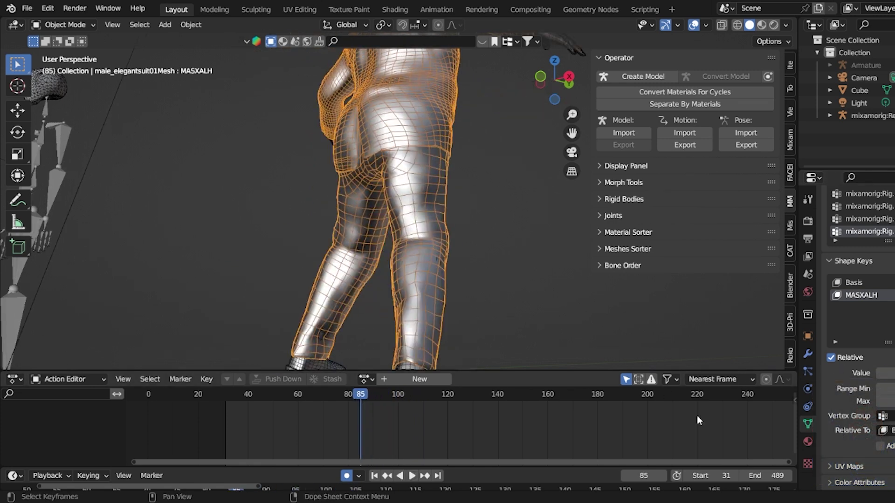
Step: Play from frame 63 to 139, then view the front and scrub to frame 134
drag(365, 406, 305, 410)
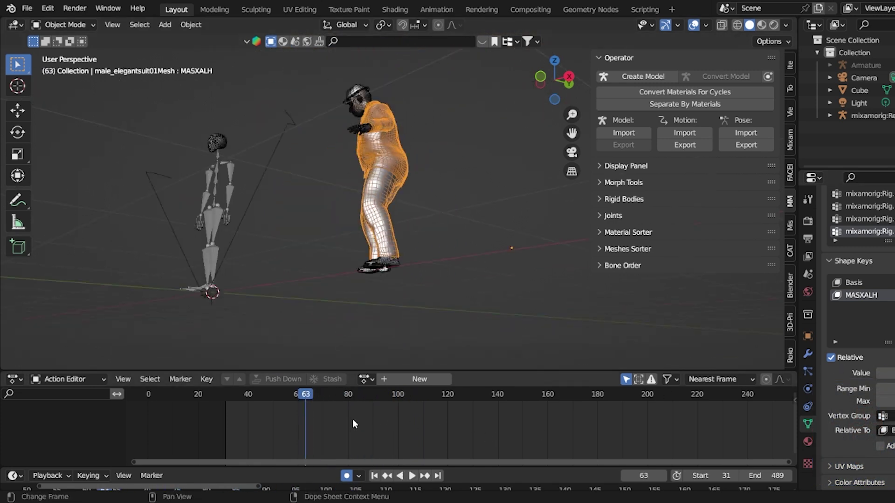
key(space)
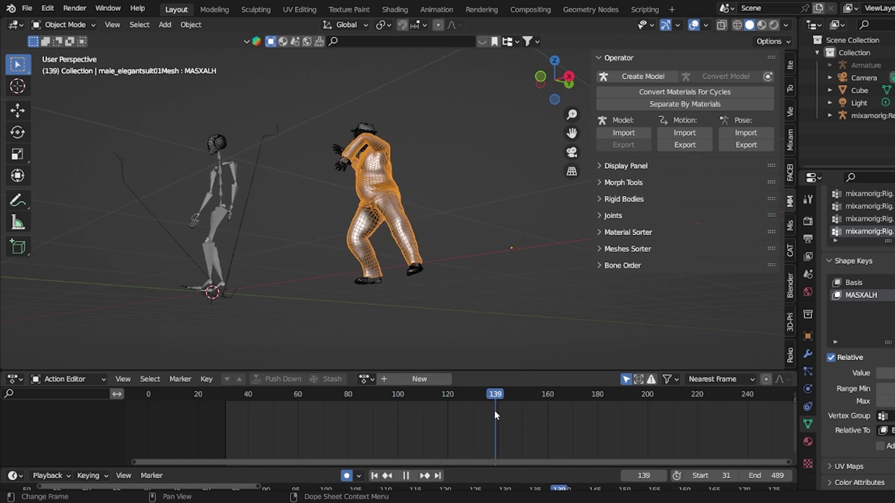
key(space)
scroll(465, 286, up, 2)
scroll(465, 292, up, 5)
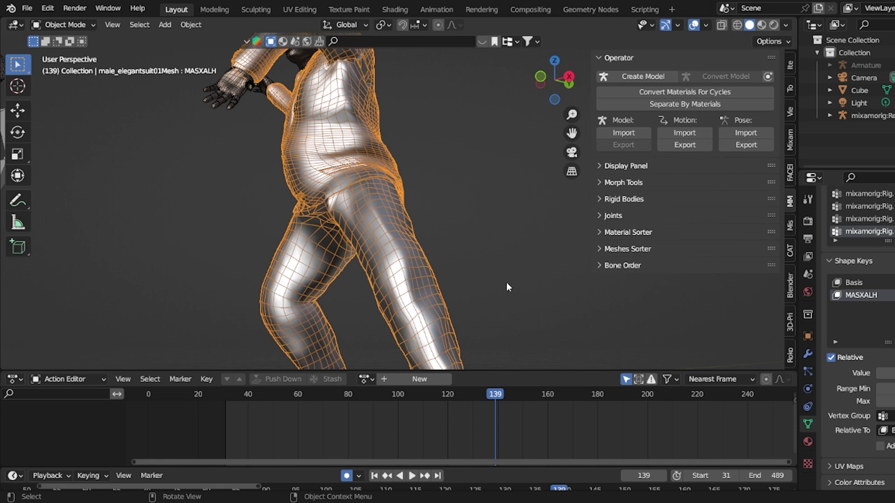
mouse_move(504, 191)
middle_down()
mouse_move(496, 233)
mouse_move(425, 264)
mouse_move(548, 262)
middle_up()
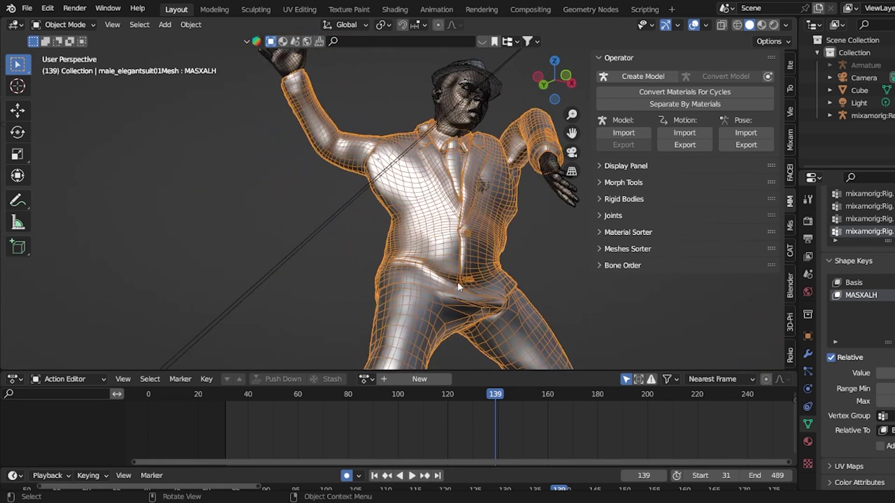
drag(513, 397, 483, 397)
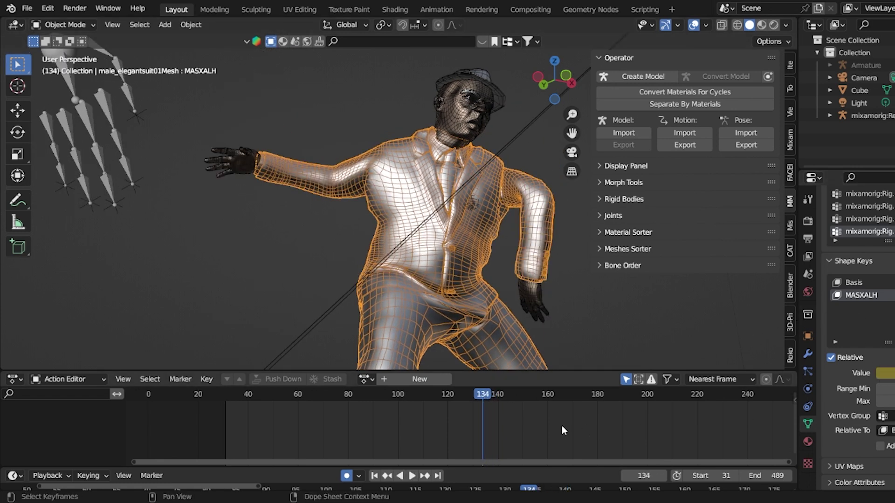
Step: Stop at frame 144, raise and key the MASXALH shape key value, and enlarge the timeline
key(space)
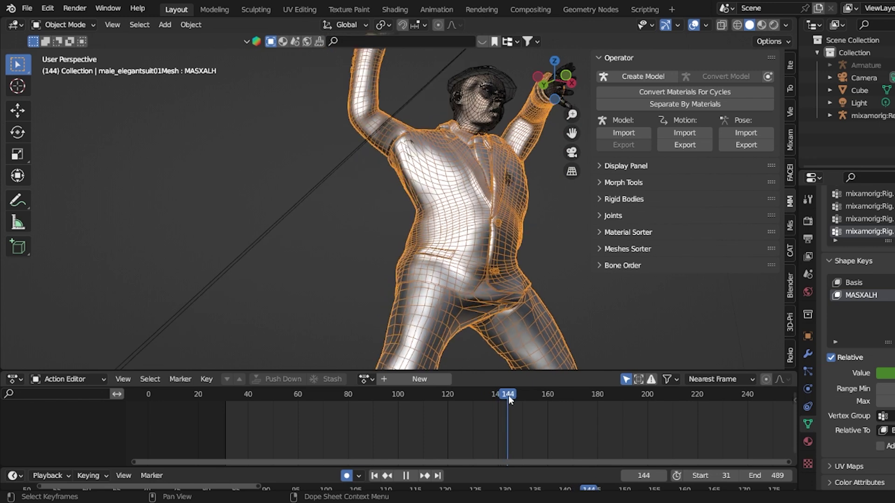
key(space)
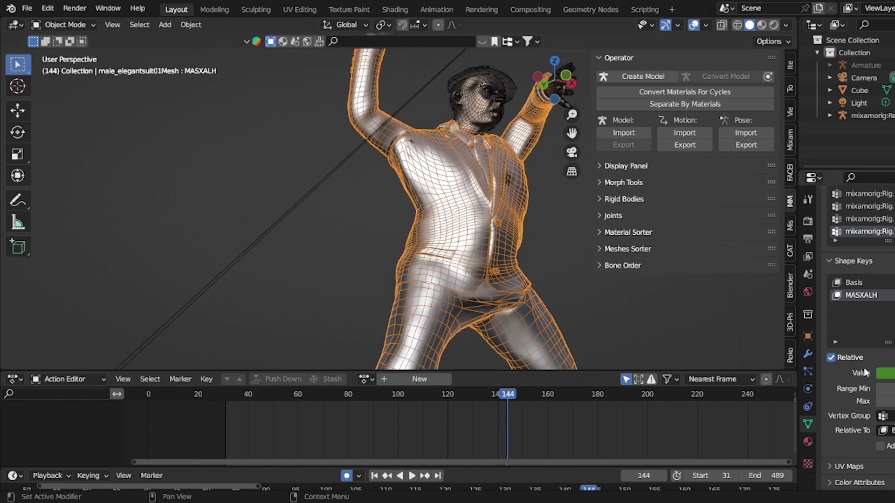
drag(886, 373, 888, 373)
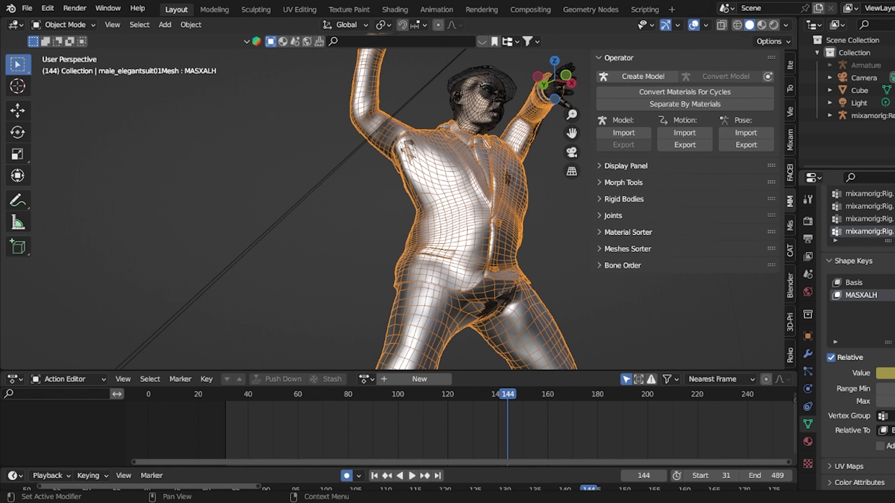
drag(522, 466, 522, 395)
key(shift+ctrl+space)
drag(568, 419, 583, 423)
Step: Scrub frames 133 to 140 from a side view to check the correction
mouse_move(466, 252)
middle_down()
mouse_move(331, 258)
mouse_move(484, 259)
middle_up()
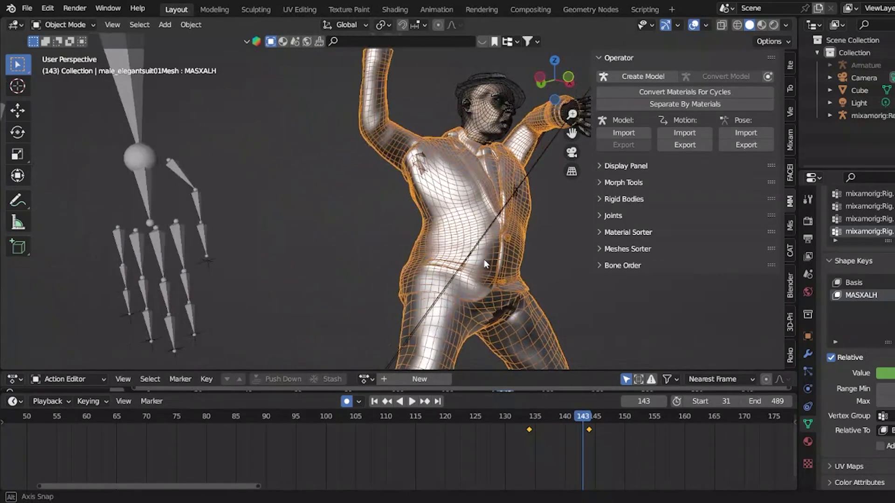
scroll(488, 259, up, 2)
scroll(488, 255, up, 2)
mouse_move(574, 420)
mouse_down()
mouse_move(508, 421)
mouse_move(629, 430)
mouse_up()
Step: Key the shape key value back down at frame 151, then scrub toward frame 140
scroll(632, 436, down, 1)
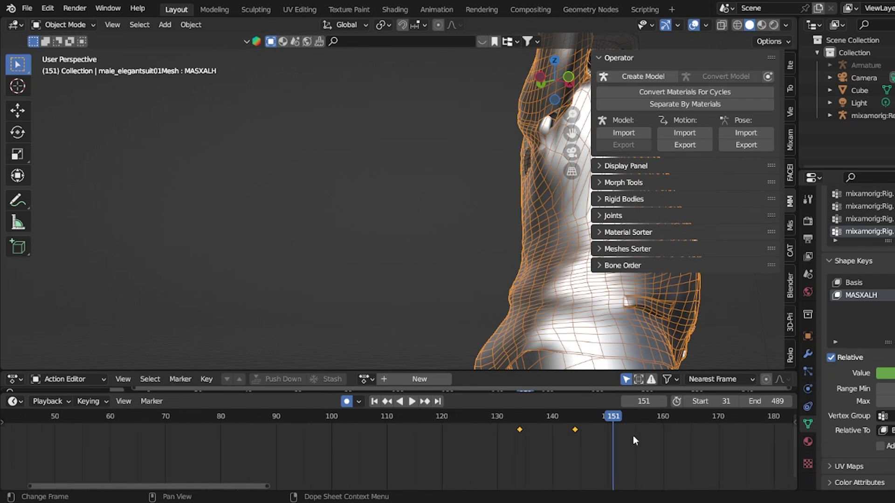
scroll(633, 435, down, 3)
scroll(663, 455, down, 1)
drag(885, 372, 894, 373)
mouse_move(516, 308)
middle_down()
mouse_move(478, 302)
mouse_move(464, 335)
middle_up()
mouse_move(515, 427)
mouse_down()
mouse_move(480, 427)
mouse_move(508, 429)
mouse_up()
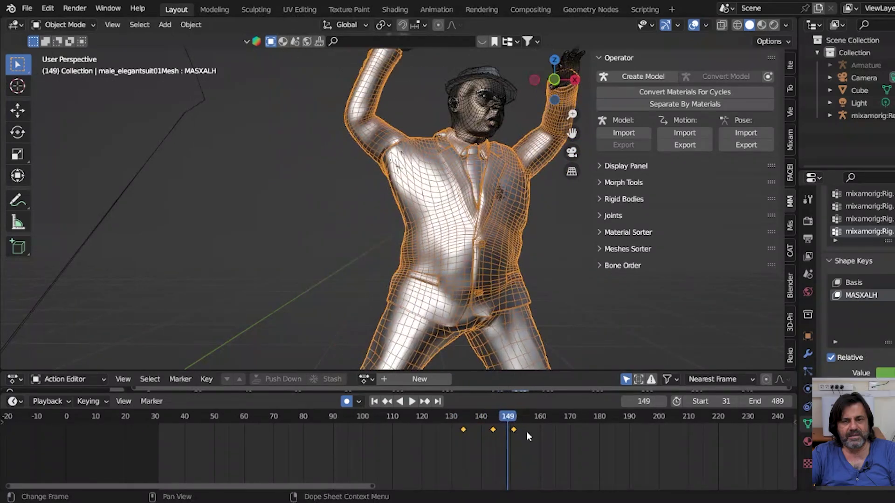